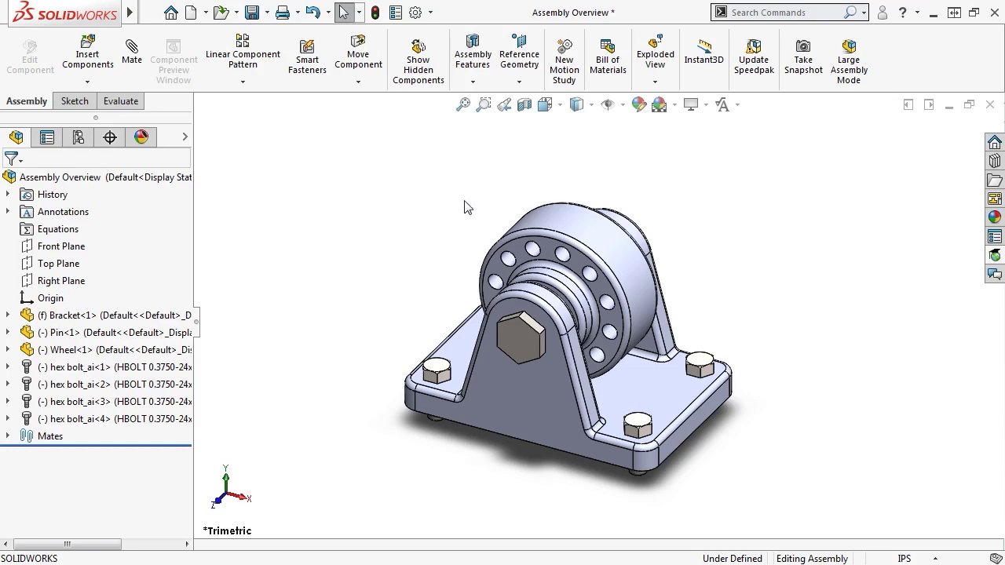
Rotate the wheel slightly about its pin in the bracket assembly, and clear the selection.
click(581, 222)
mouse_move(581, 222)
mouse_down()
mouse_move(581, 235)
mouse_move(571, 227)
mouse_up()
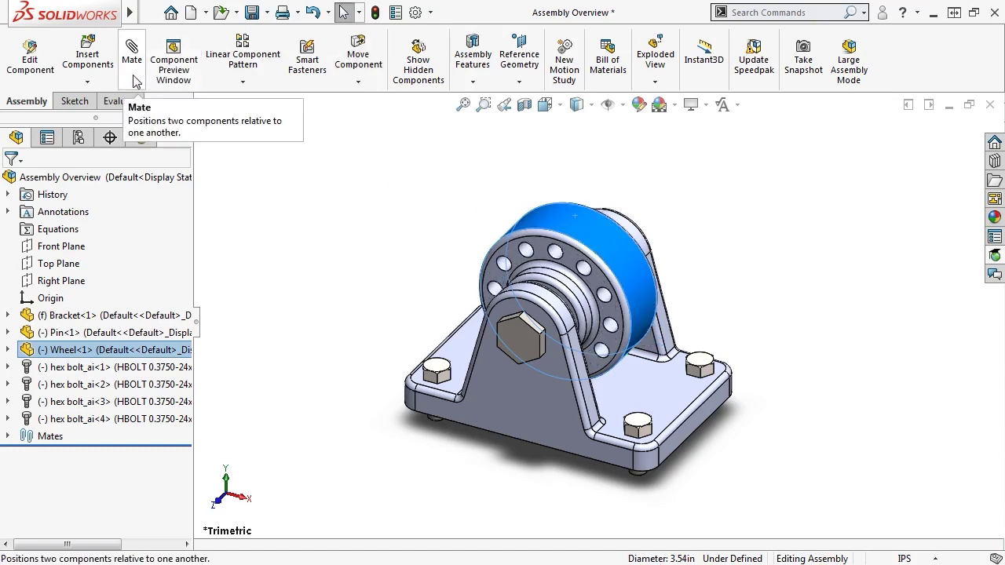
click(270, 169)
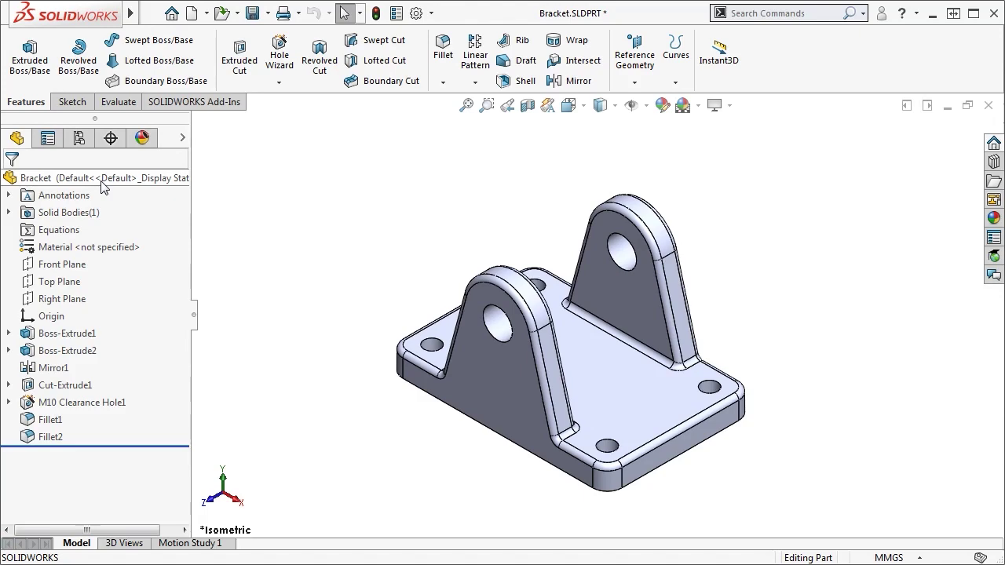
click(151, 13)
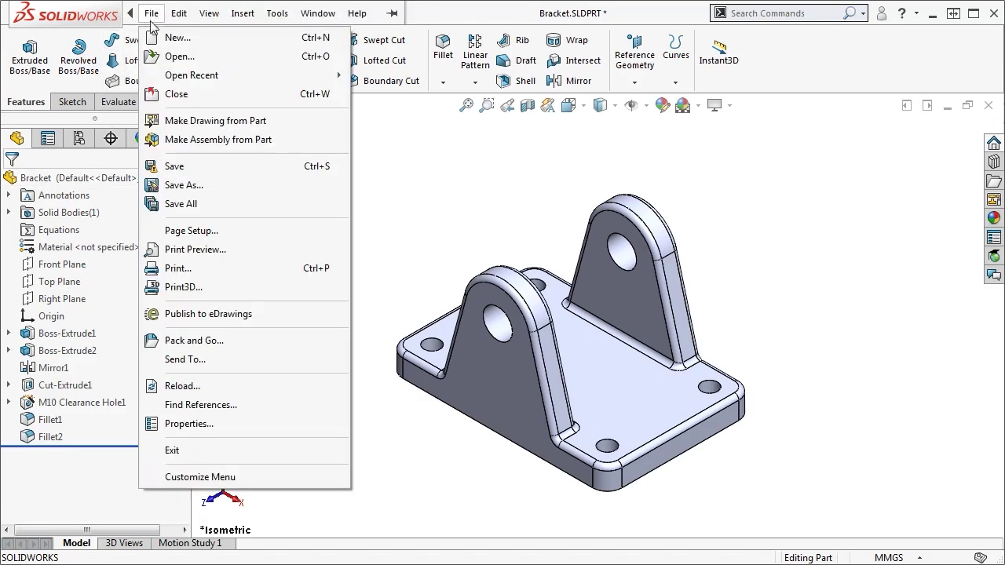
click(178, 37)
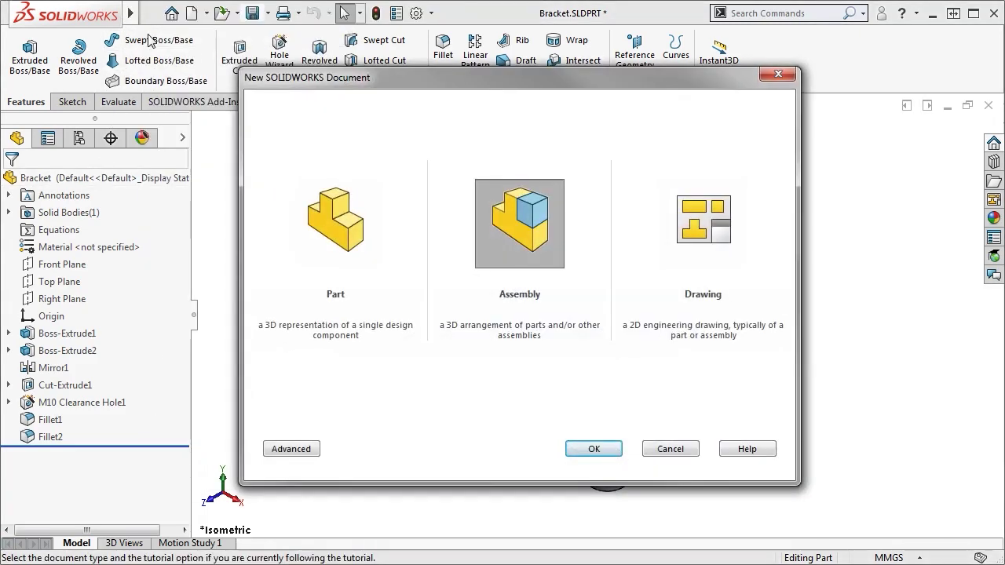
click(530, 269)
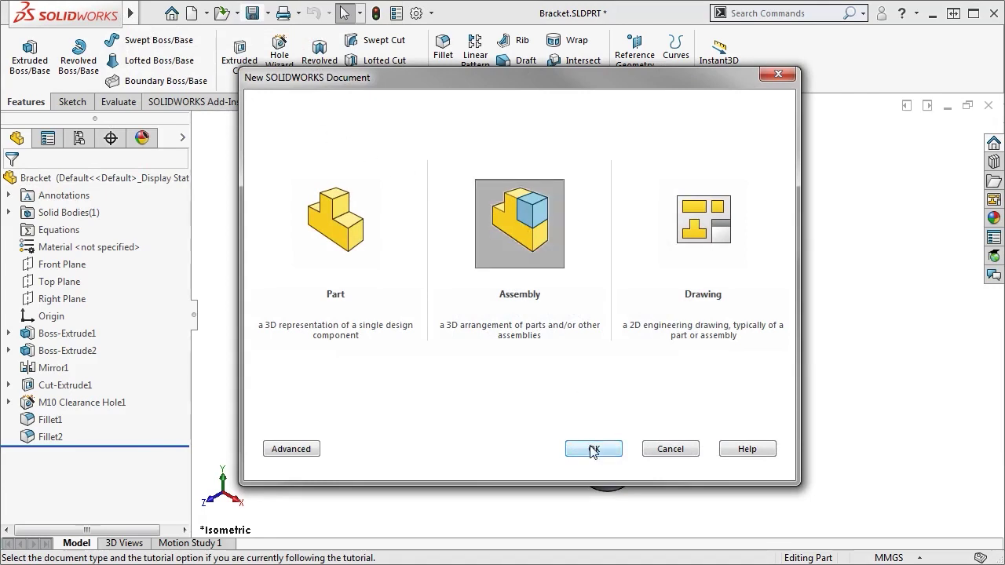
click(669, 449)
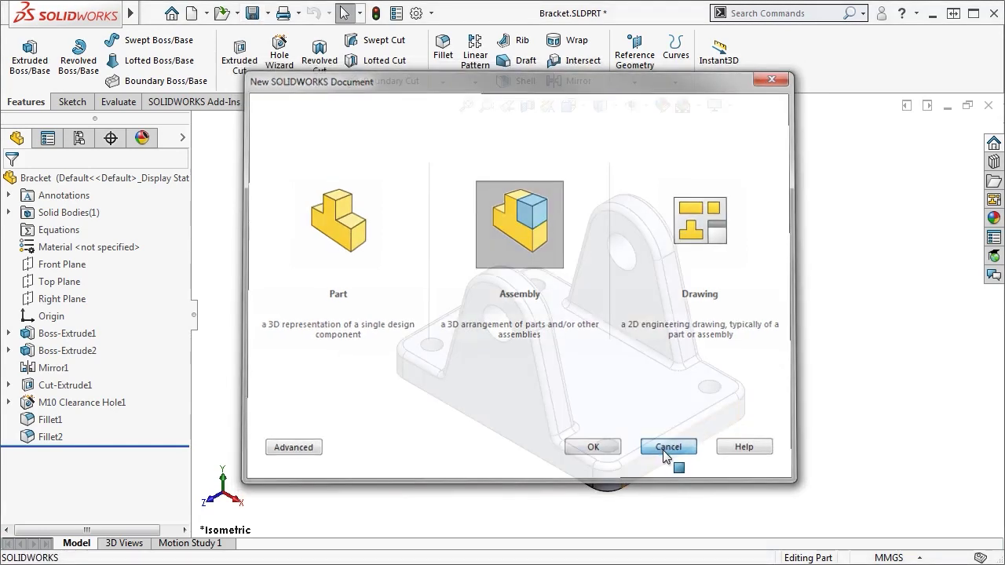
click(194, 14)
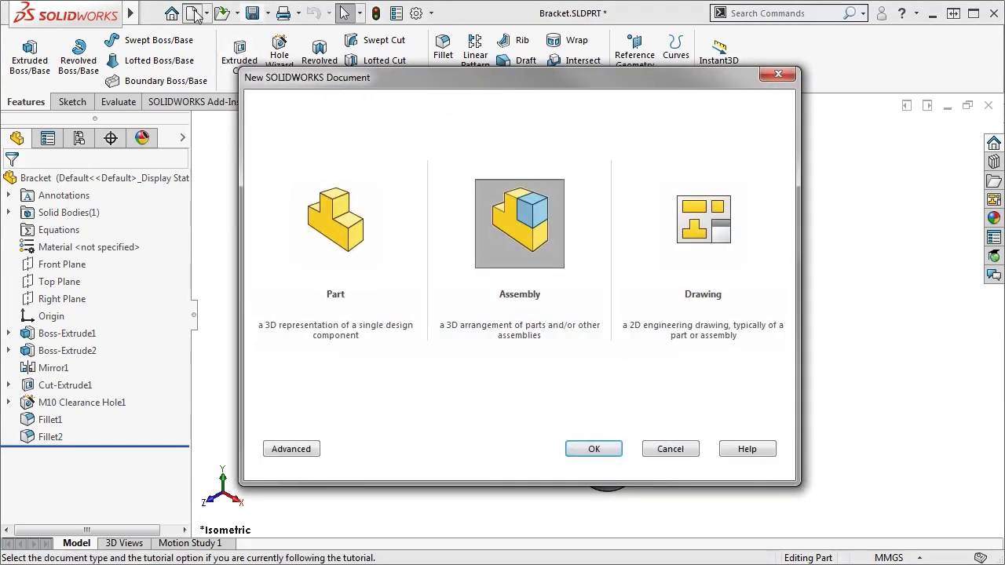
click(667, 448)
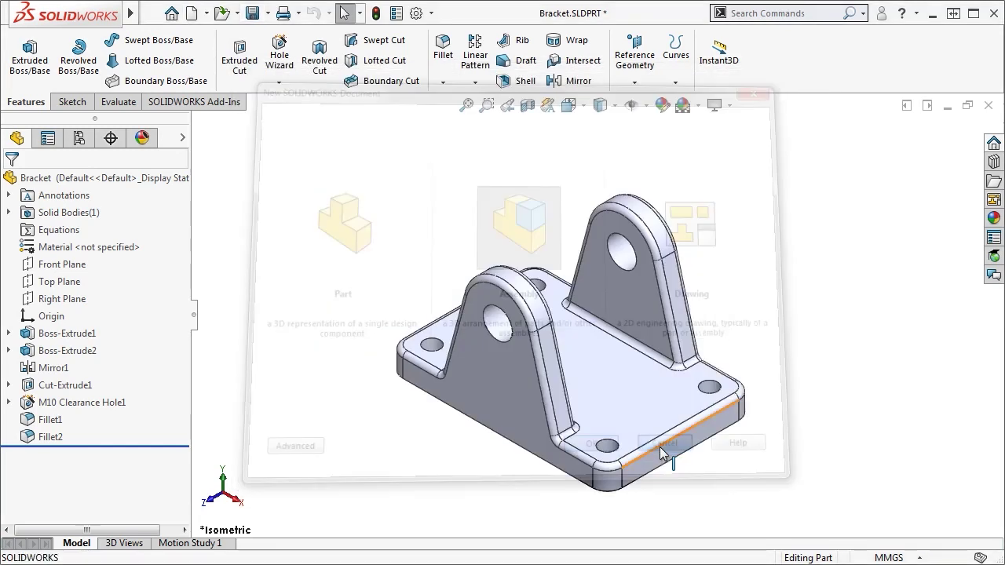
click(152, 13)
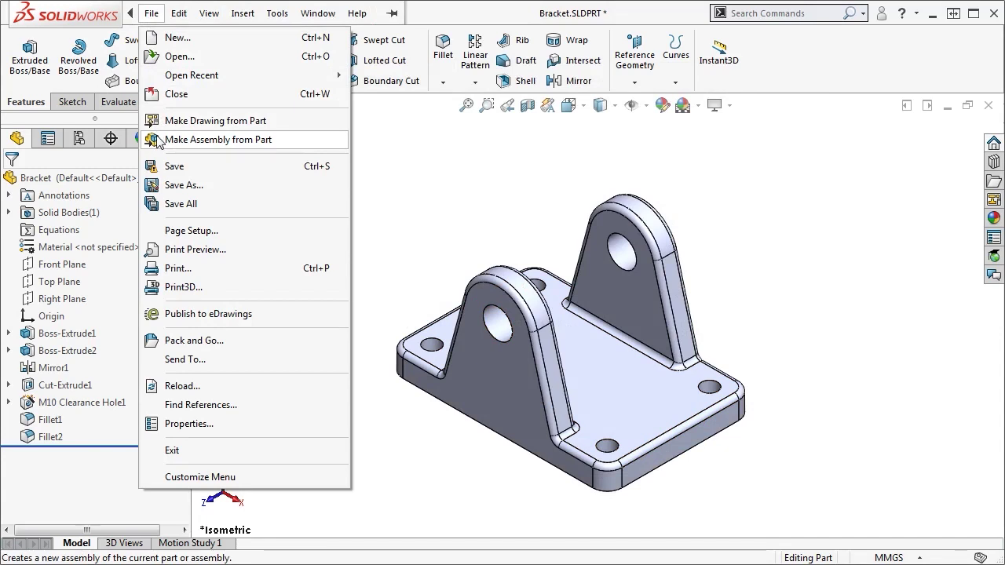
key(Escape)
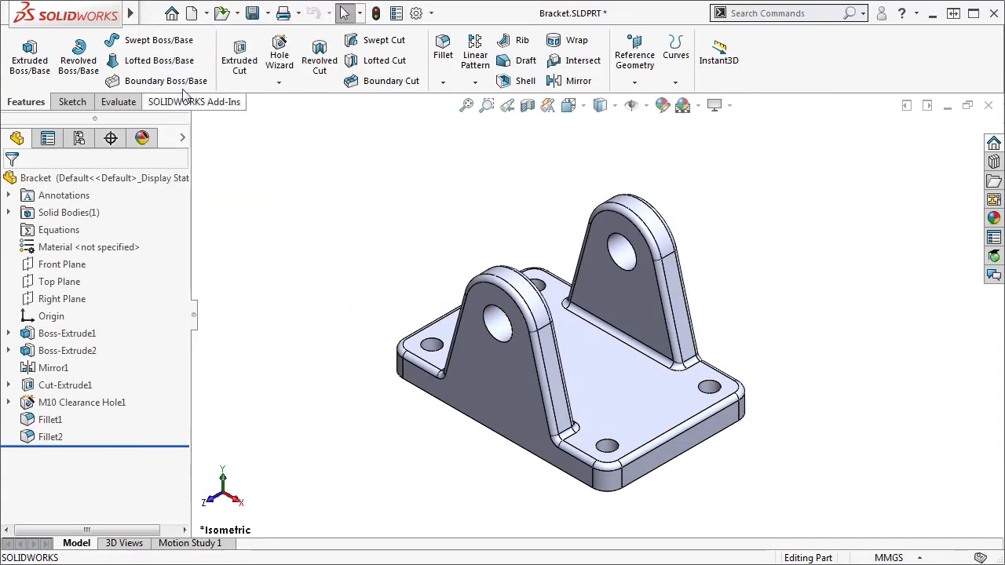
Create a new assembly from the open Bracket part using the Assembly template.
click(206, 13)
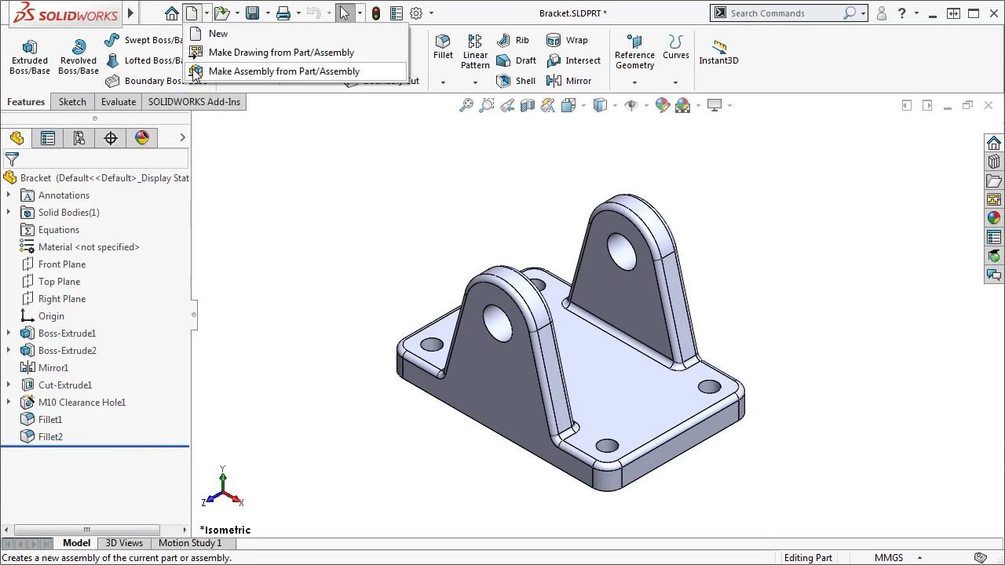
click(236, 71)
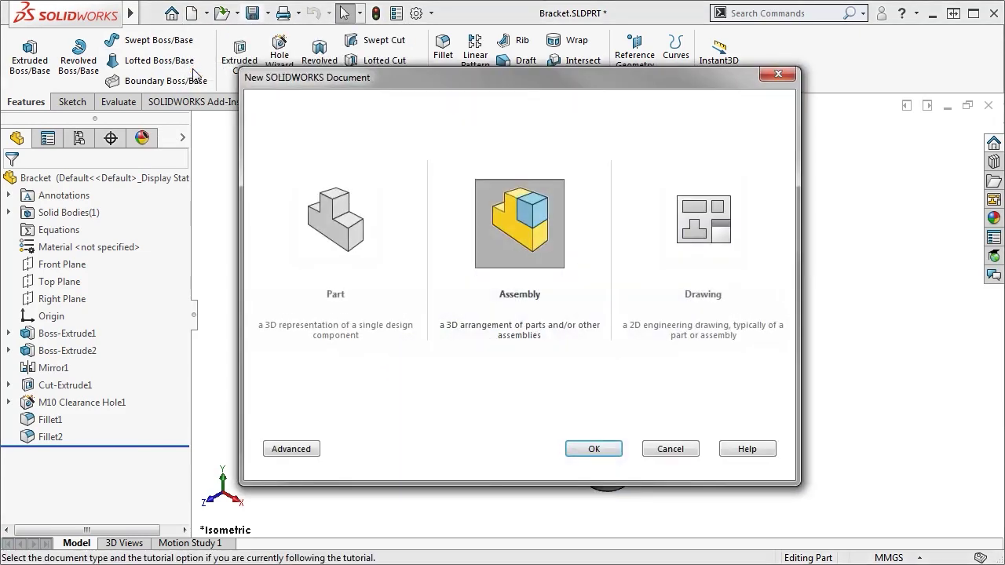
click(586, 444)
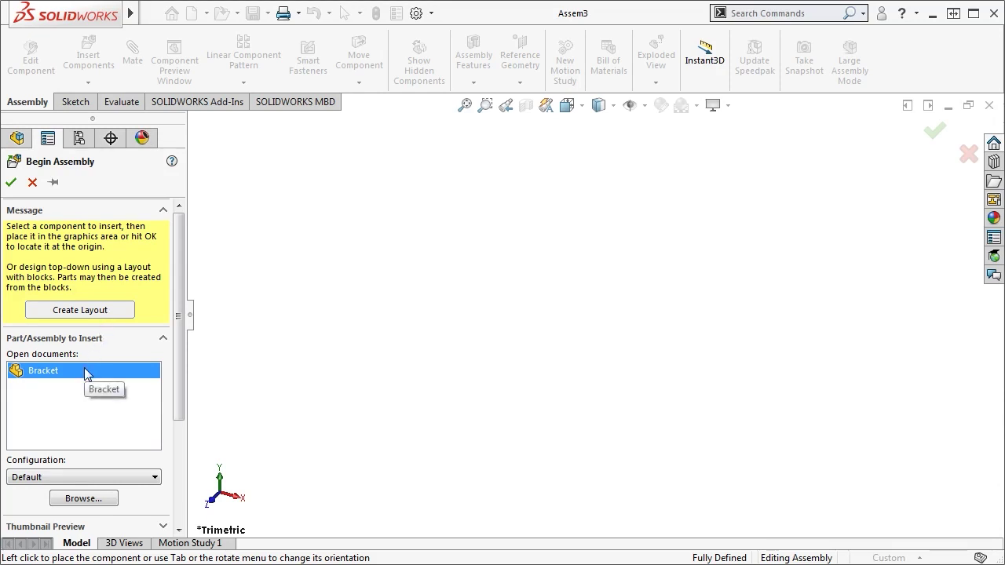
Show the Bracket's thumbnail preview and enable the Graphics preview and Show Rotate context toolbar options.
click(91, 497)
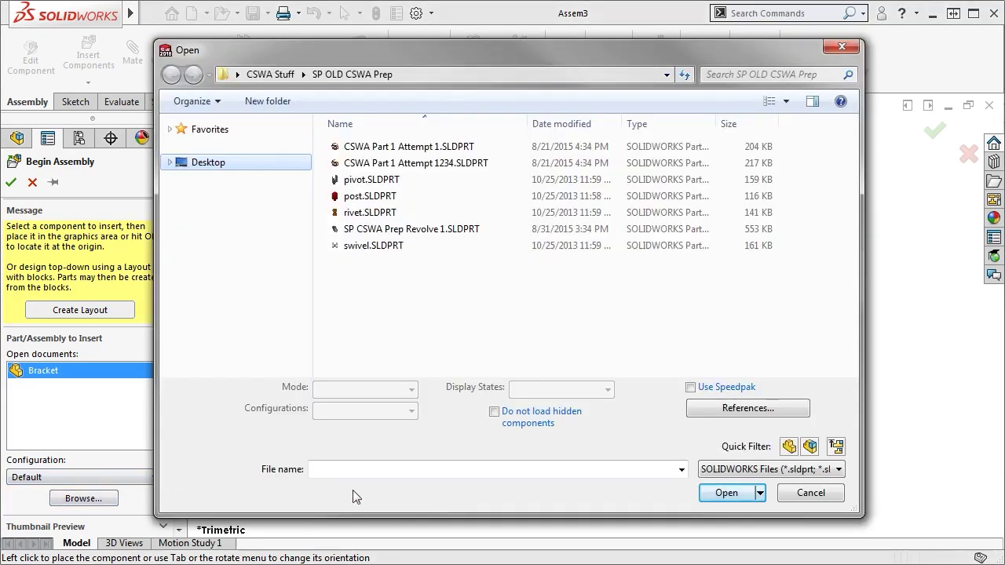
click(804, 491)
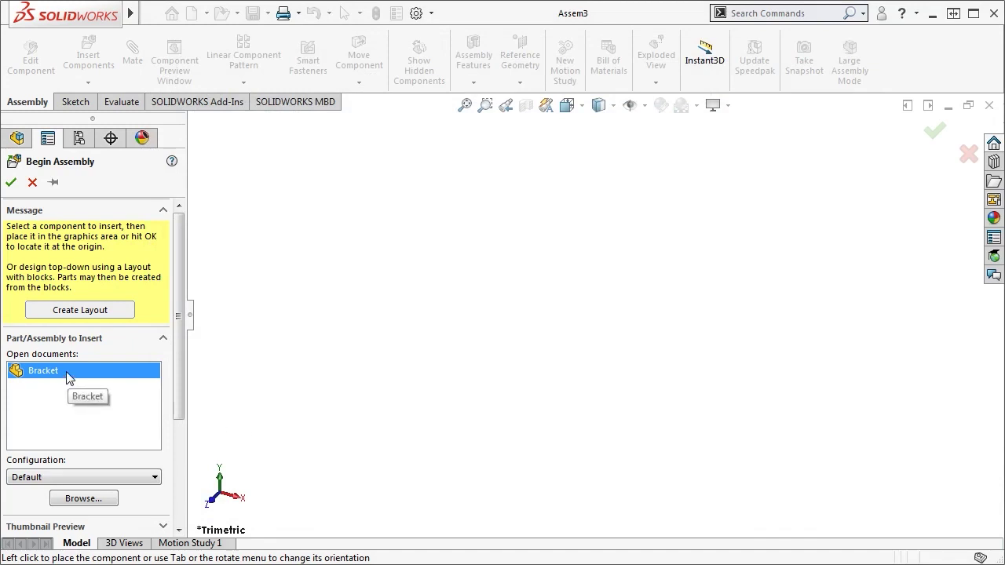
scroll(182, 366, down, 3)
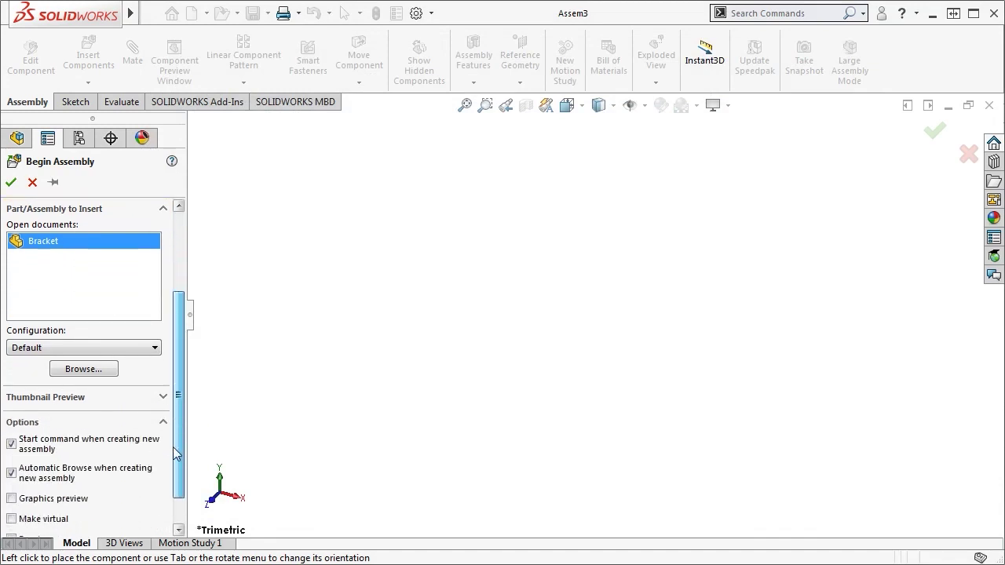
click(162, 394)
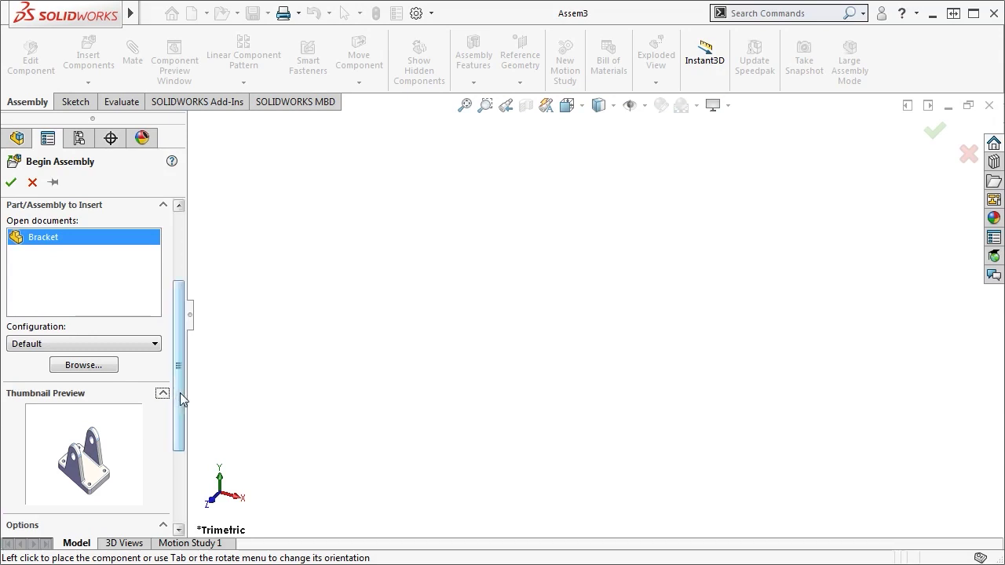
scroll(183, 399, down, 3)
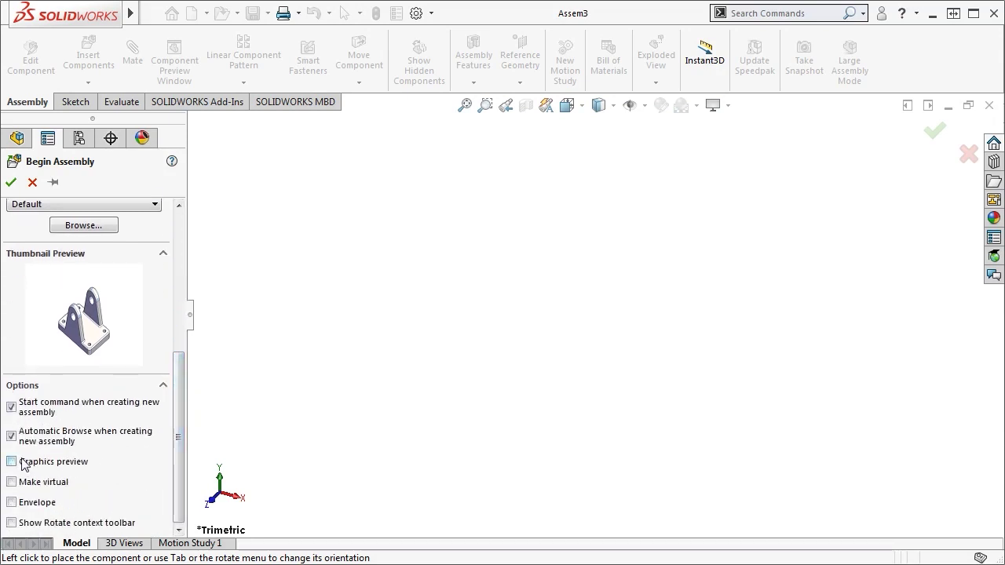
click(12, 462)
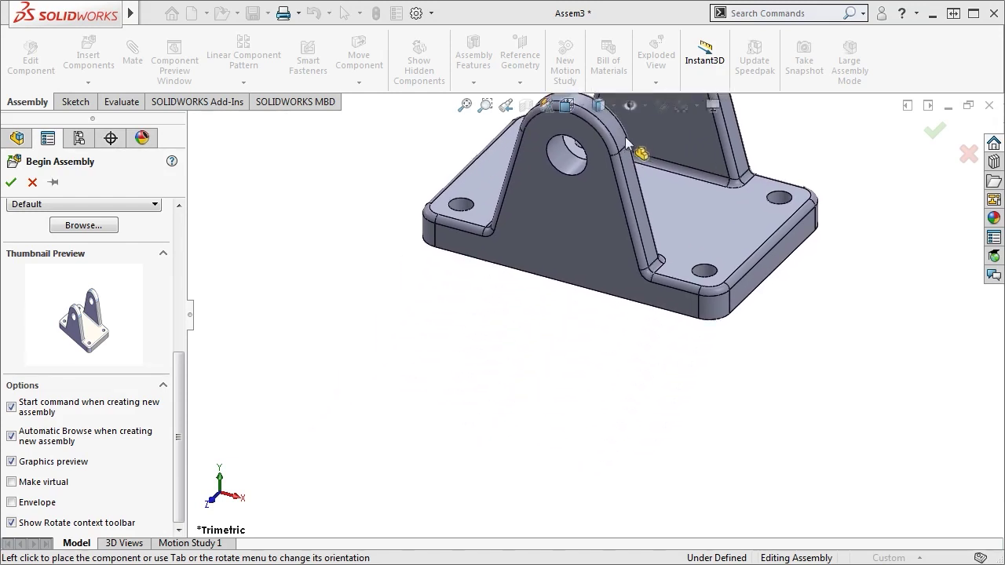
Turn on the display of origins and place the Bracket at the assembly origin.
click(644, 105)
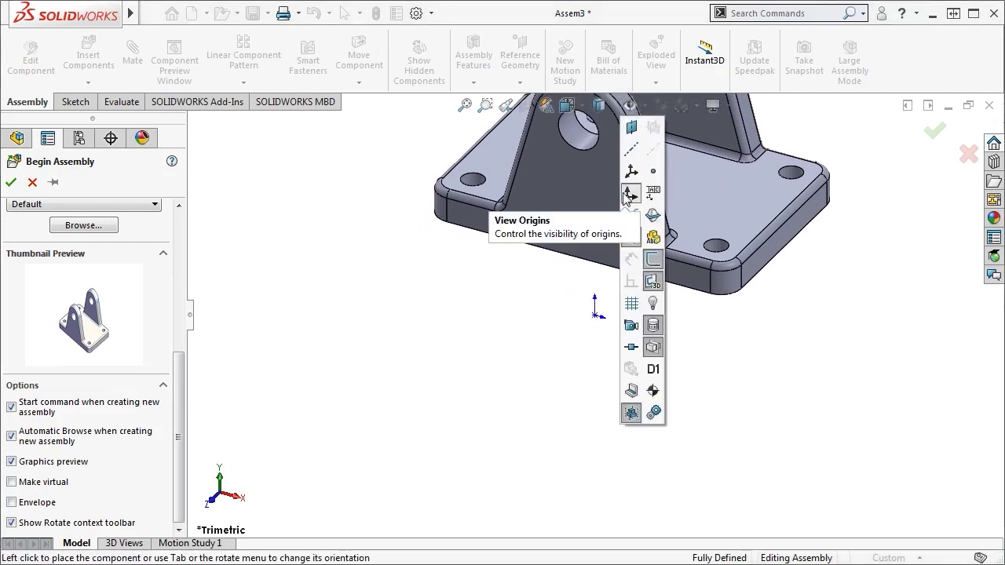
click(628, 195)
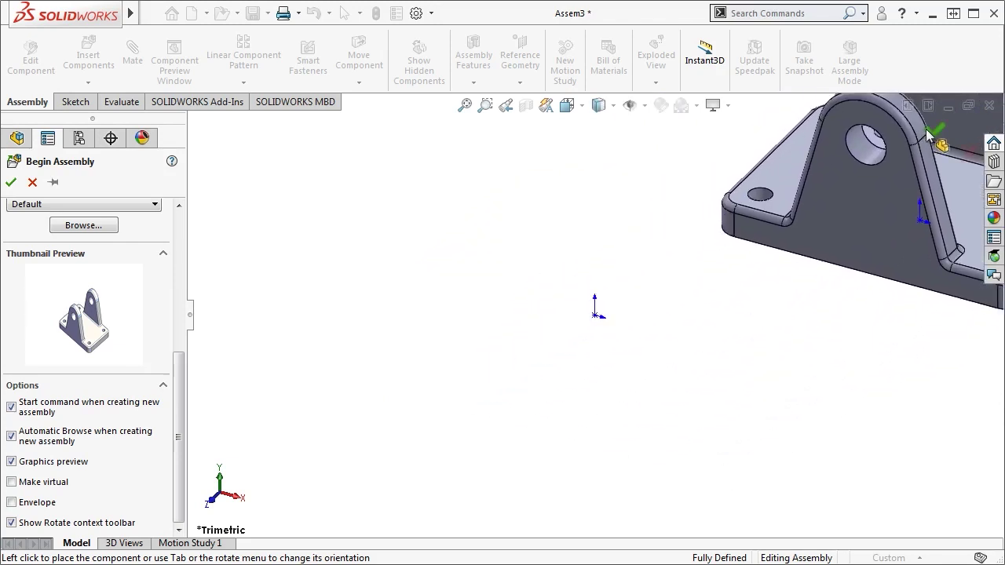
click(928, 135)
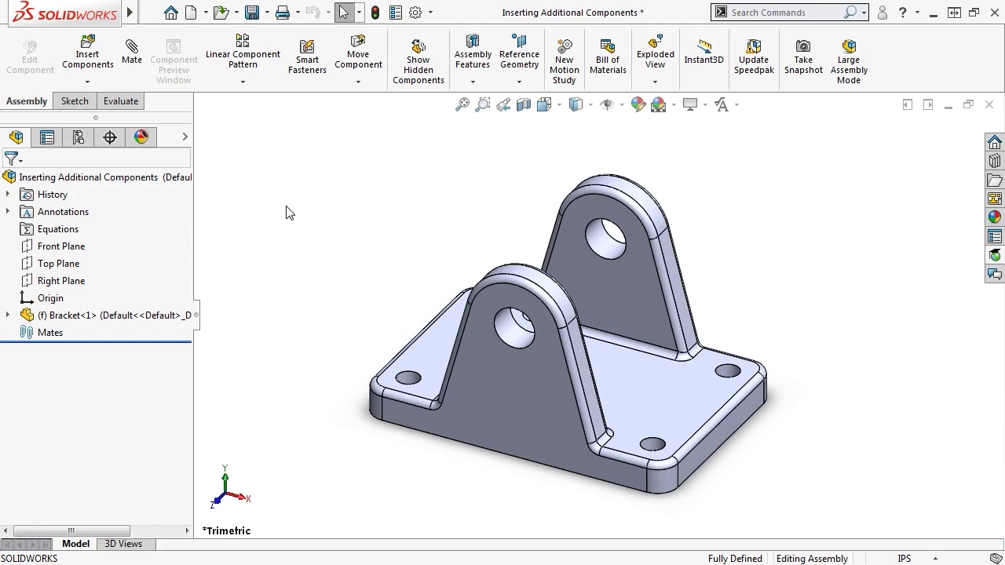
Insert the open Wheel part into the assembly, placing it freely beside the bracket.
click(88, 63)
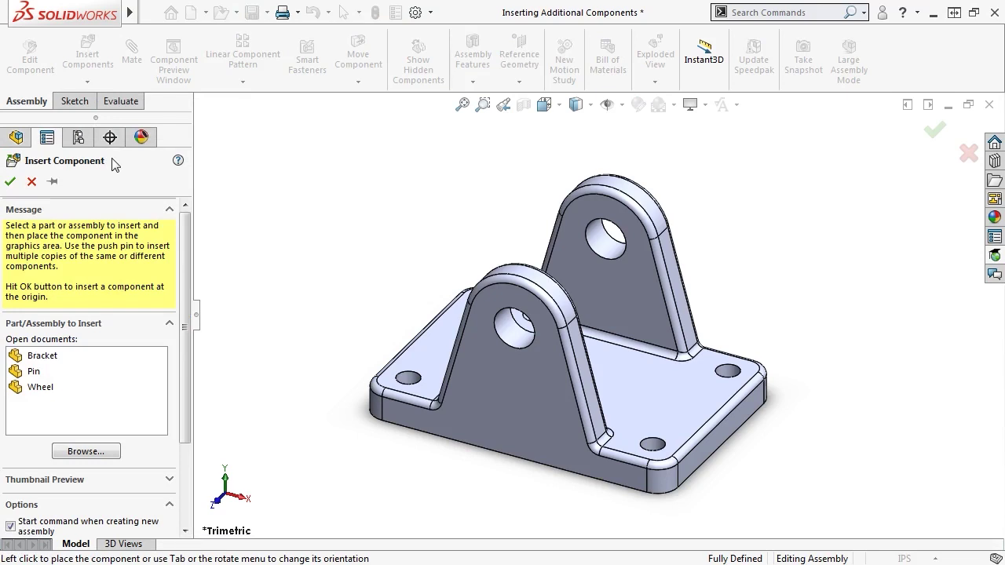
click(85, 451)
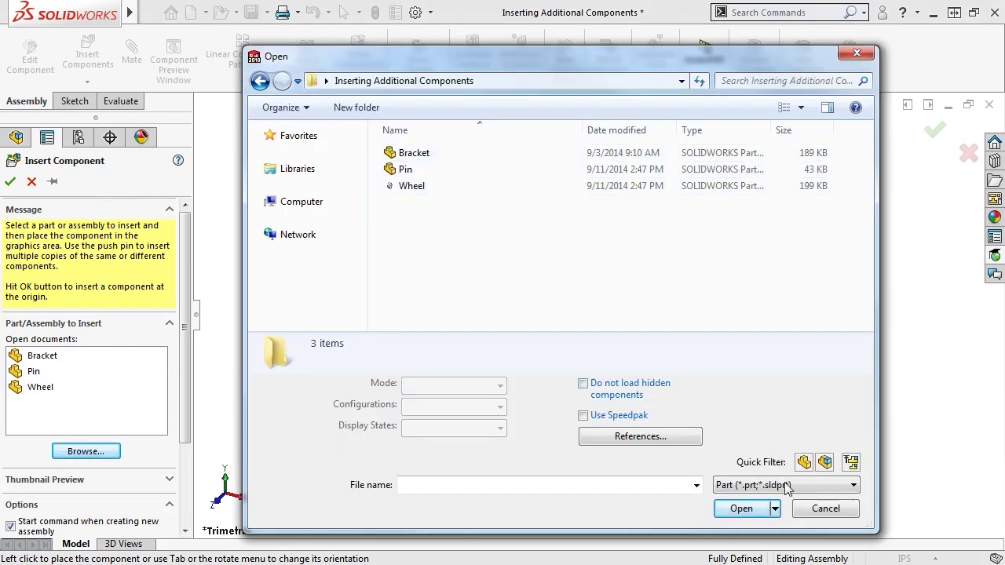
click(808, 510)
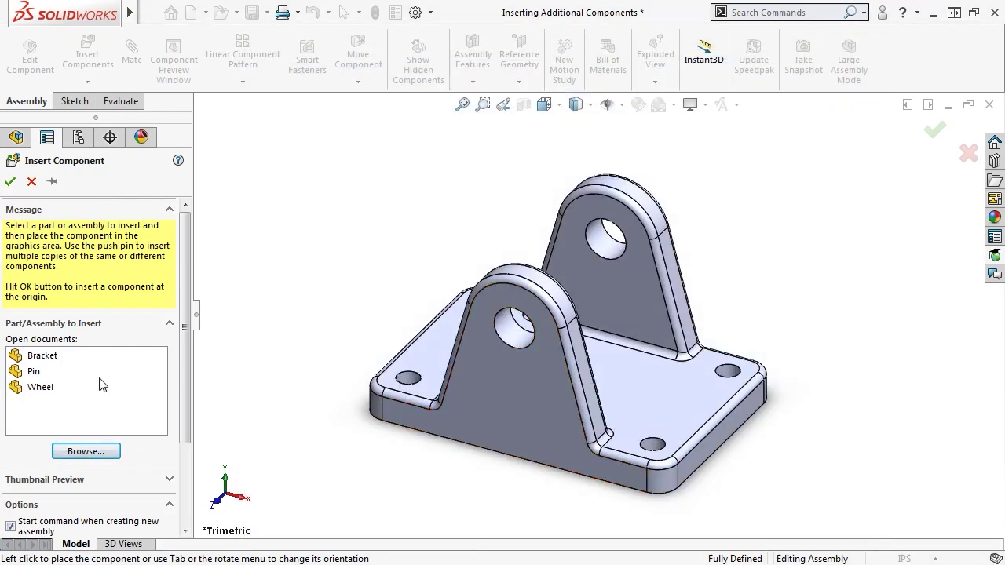
click(48, 388)
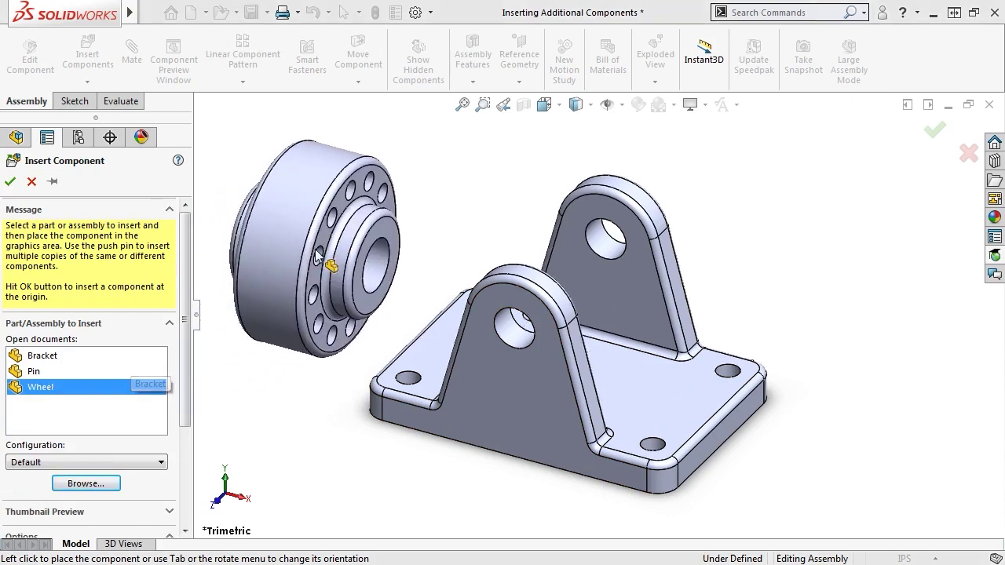
click(322, 259)
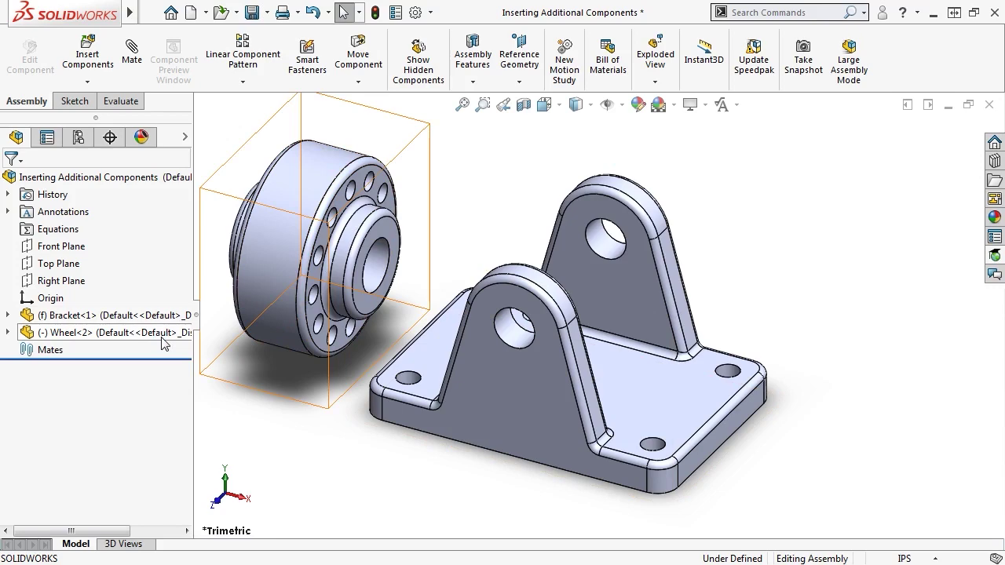
Insert a second Bracket and a Pin together in one command, placing them freely on the far side of the bracket from the wheel.
click(99, 70)
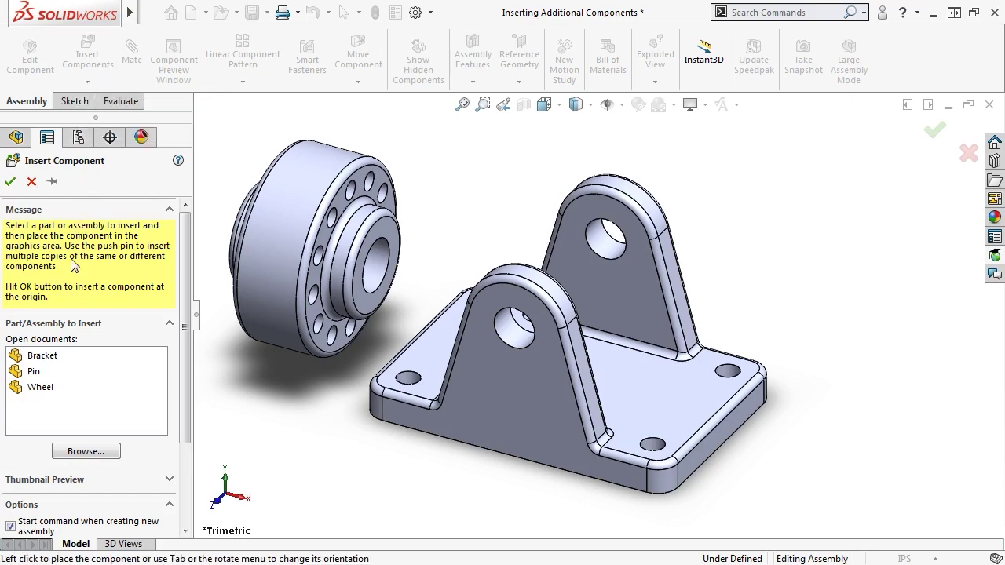
click(55, 358)
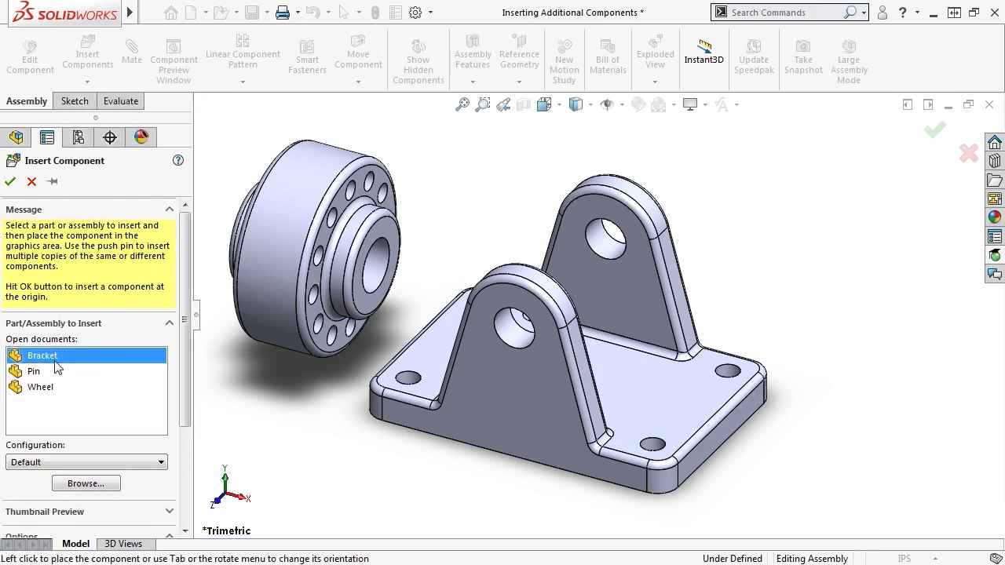
ctrl+click(50, 371)
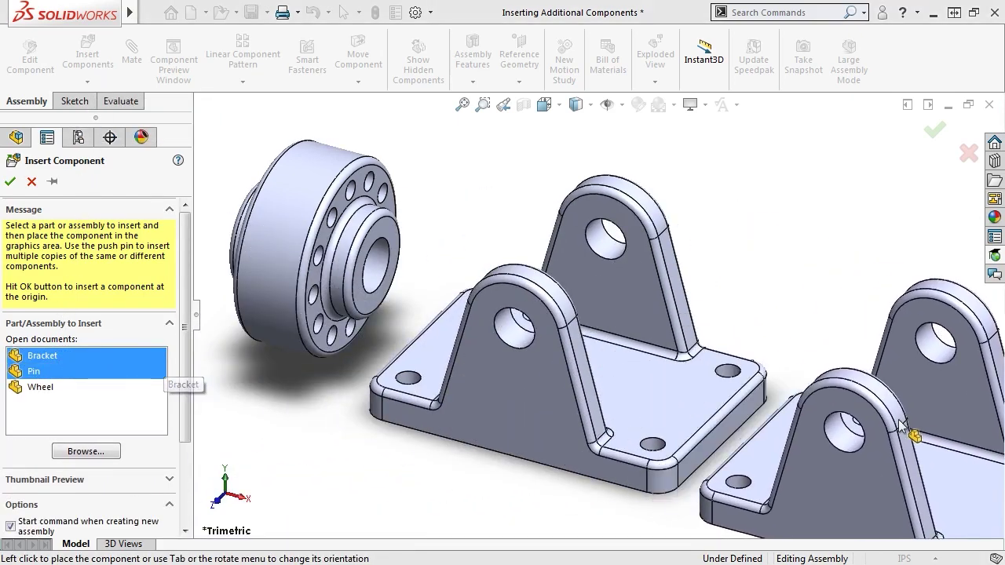
click(854, 422)
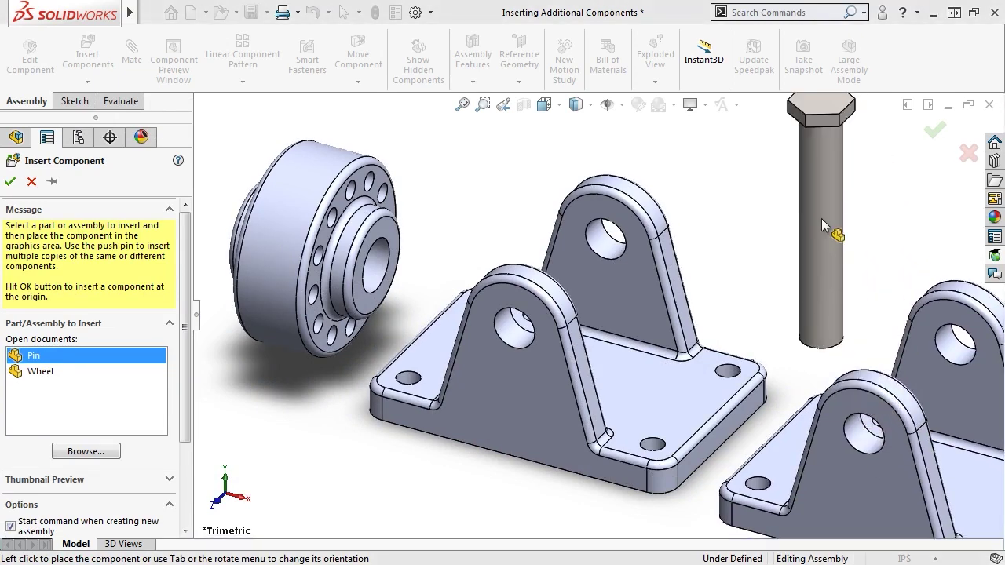
click(821, 218)
scroll(605, 314, up, 2)
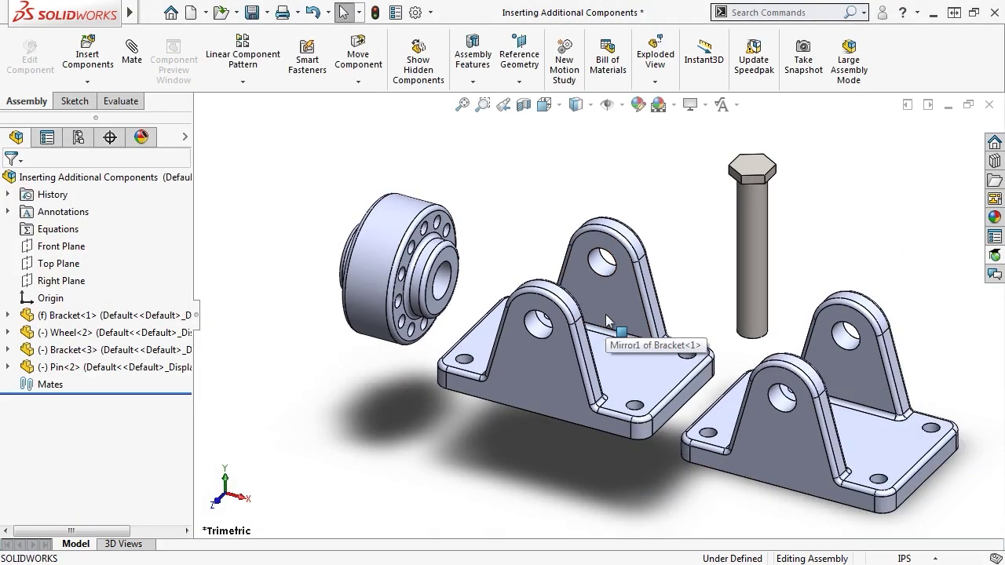
Undo the insertions of the Wheel, the second Bracket and the Pin.
click(313, 12)
click(317, 12)
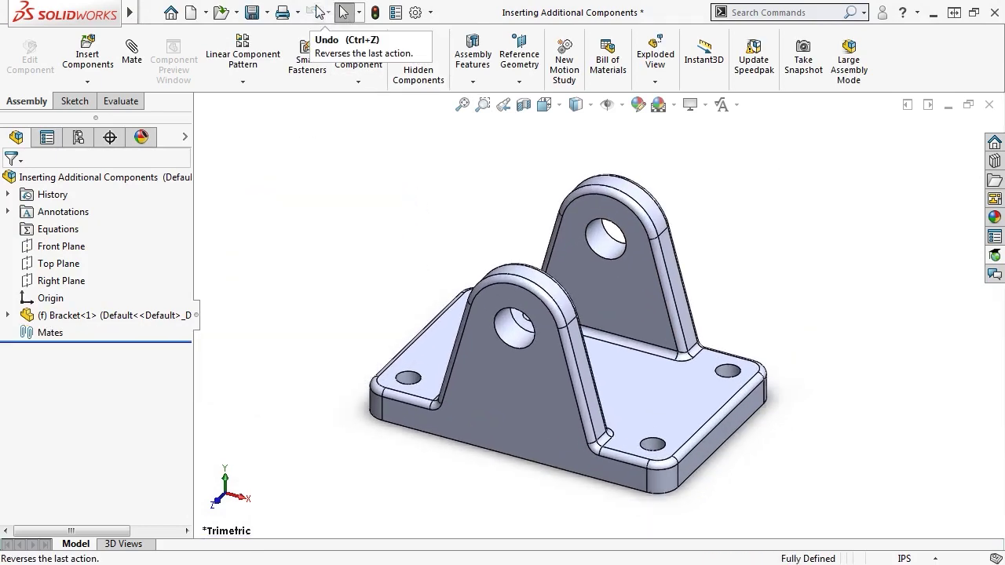
Try inserting the Pin into the assembly from its own tiled part window, and undo the insertion.
click(906, 105)
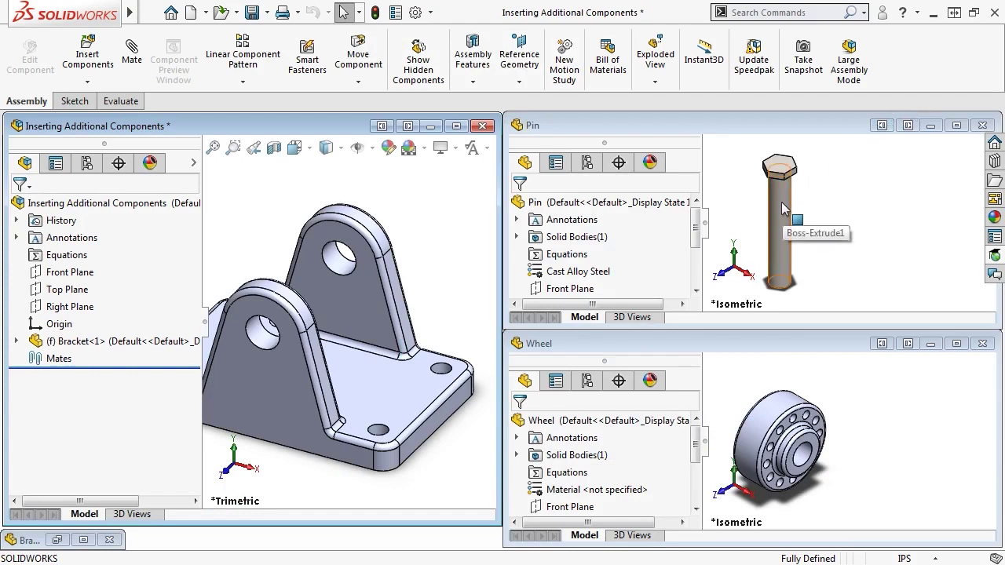
click(626, 204)
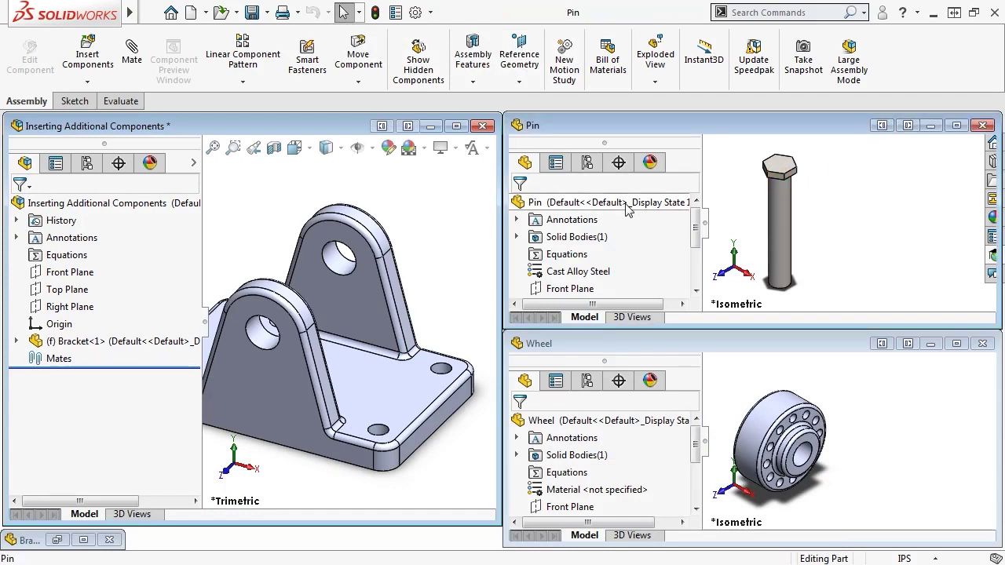
drag(626, 204, 445, 222)
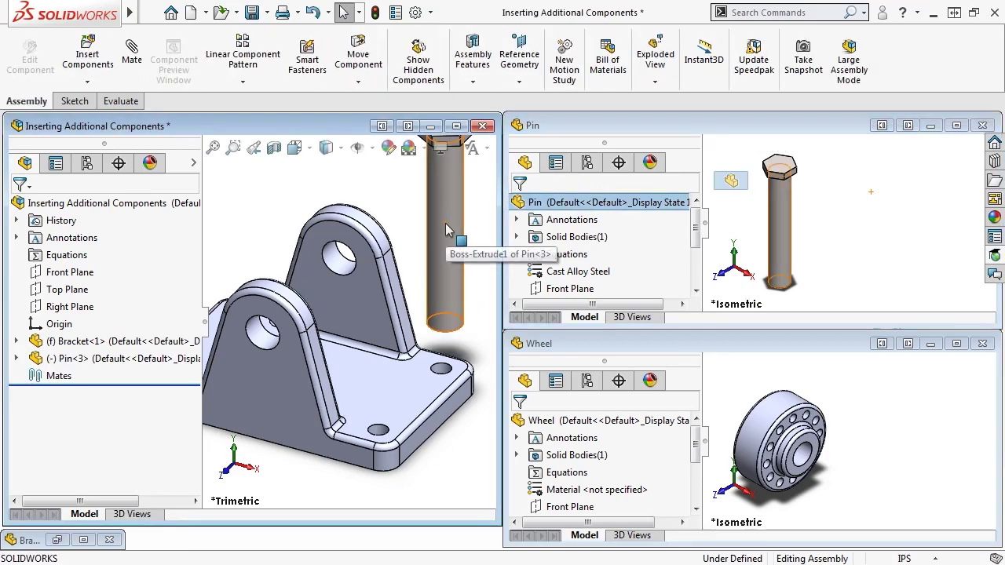
click(456, 126)
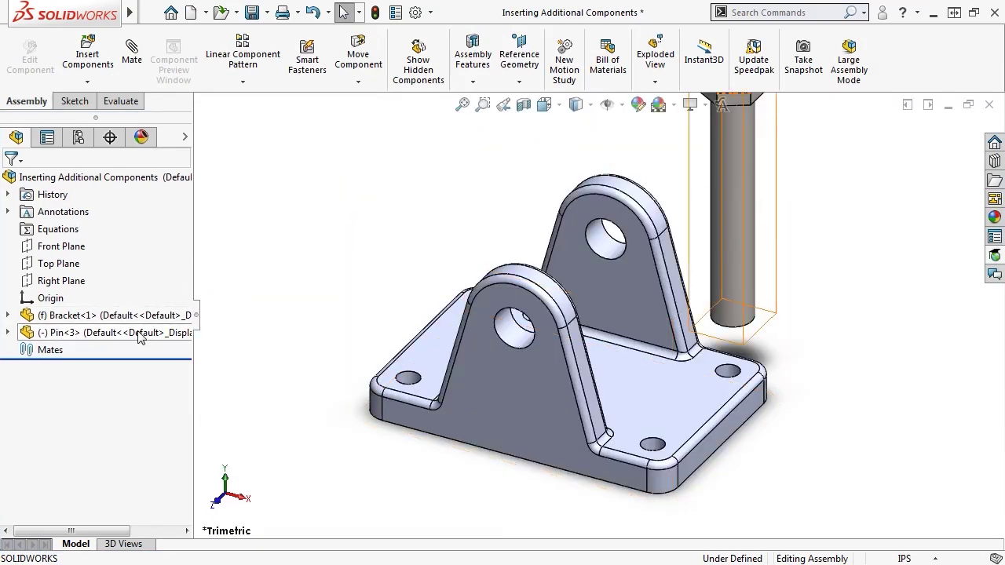
click(314, 14)
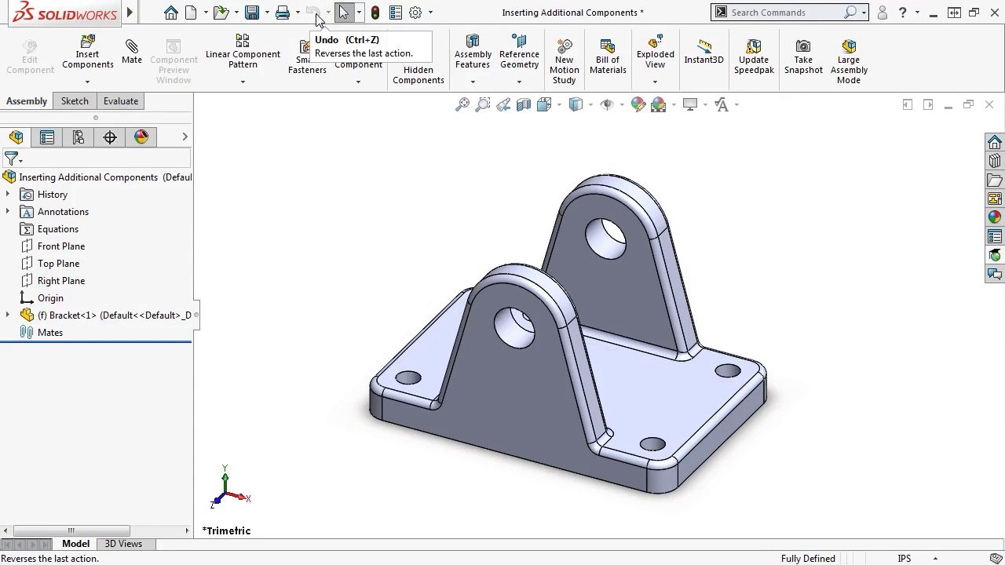
Insert the Wheel and Pin part files from the Inserting Additional Components Windows folder into the assembly, placing them beside the bracket.
key(alt+Tab)
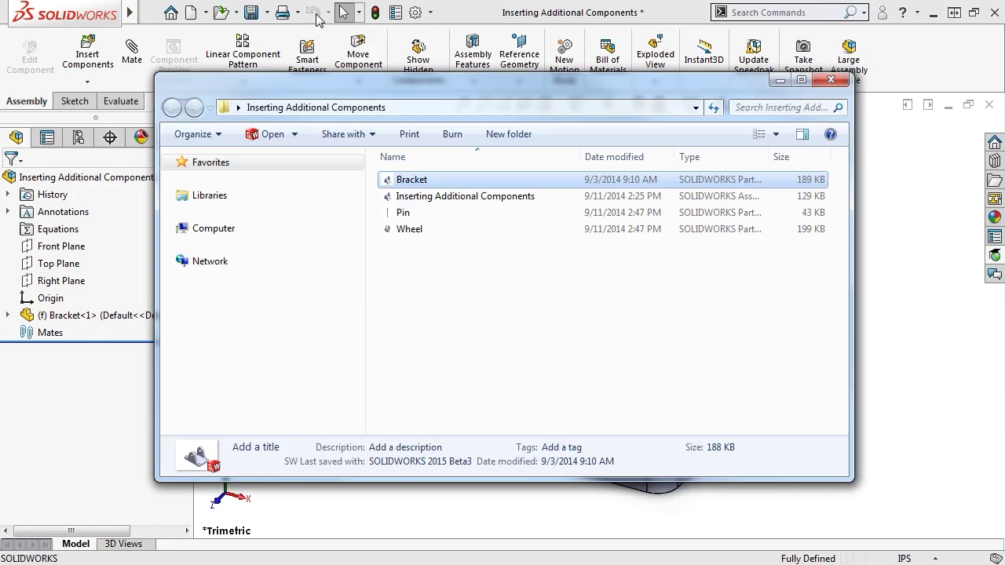
drag(434, 231, 926, 248)
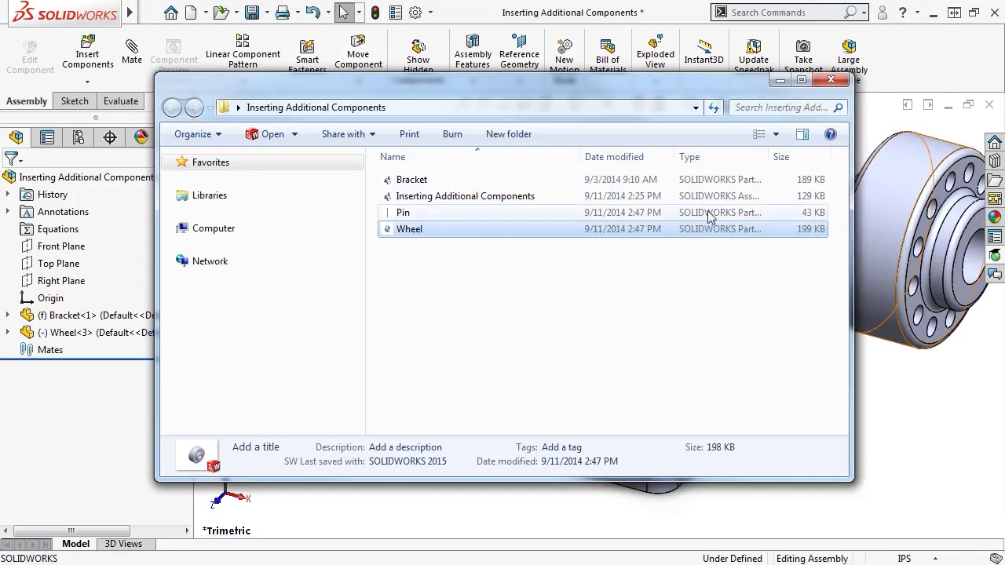
drag(413, 213, 918, 398)
click(780, 81)
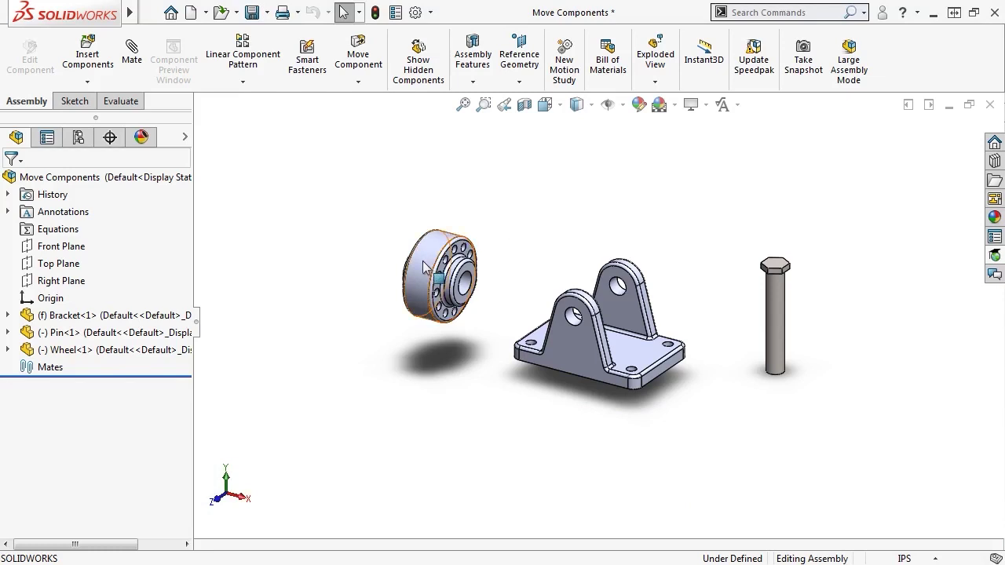
Move the Wheel farther away from the bracket and rotate it in place so its hub and hole pattern face the viewer.
drag(408, 271, 310, 266)
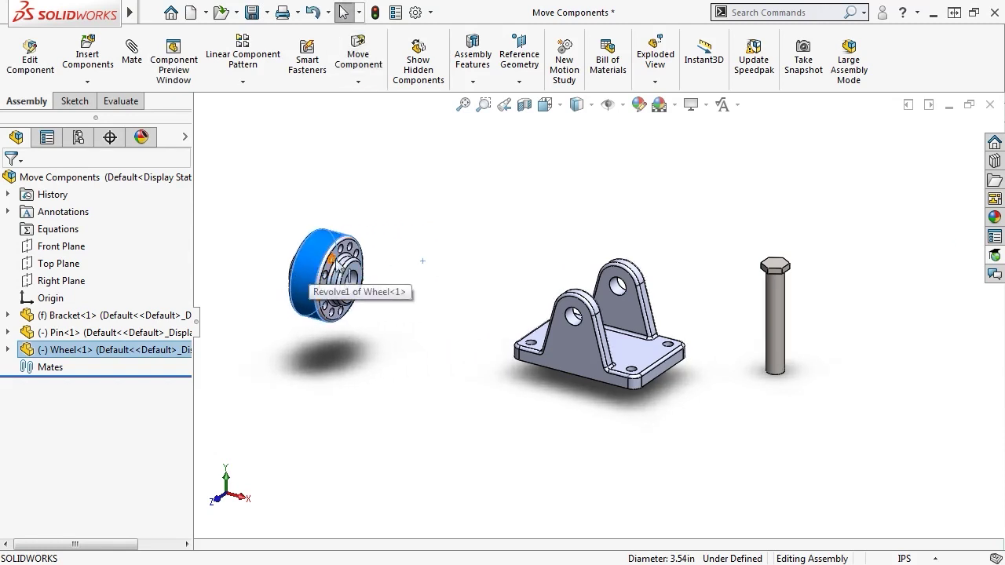
click(375, 259)
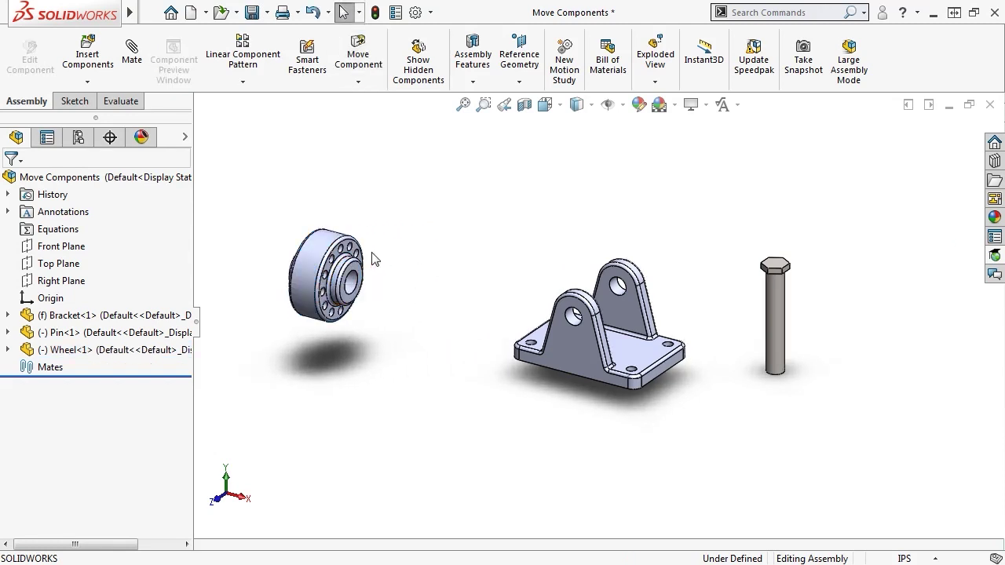
scroll(332, 267, down, 3)
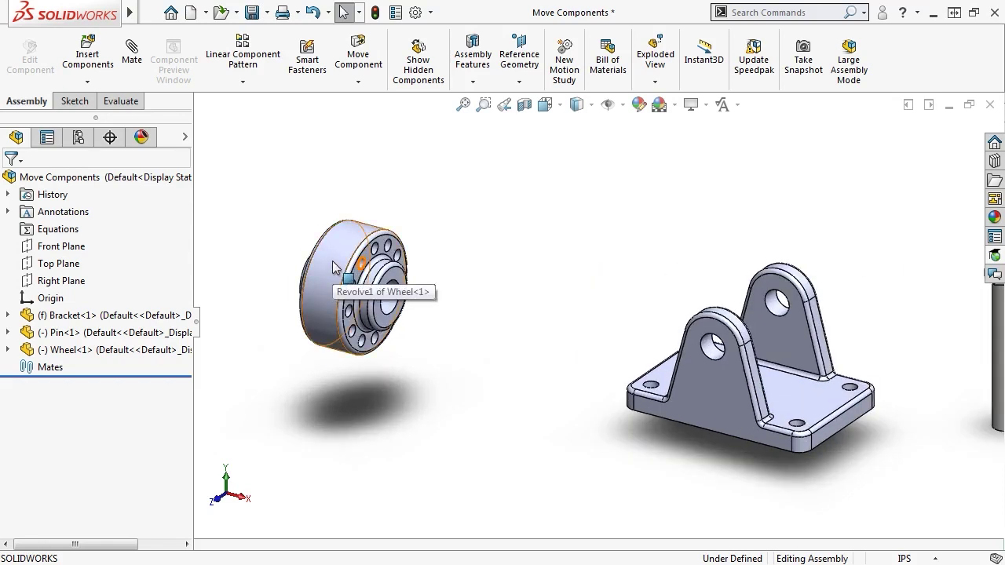
click(333, 262)
right_drag(333, 262, 464, 258)
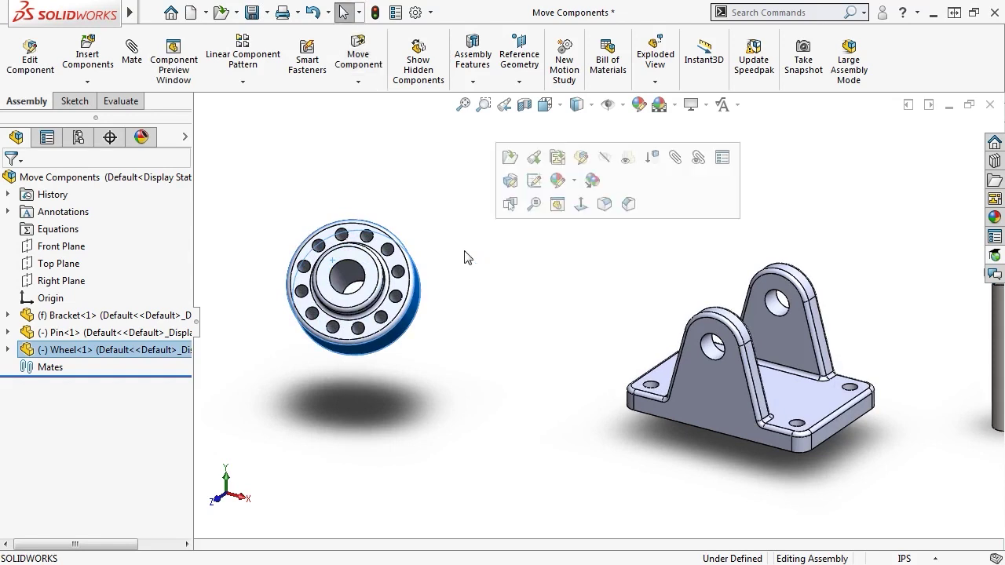
click(464, 257)
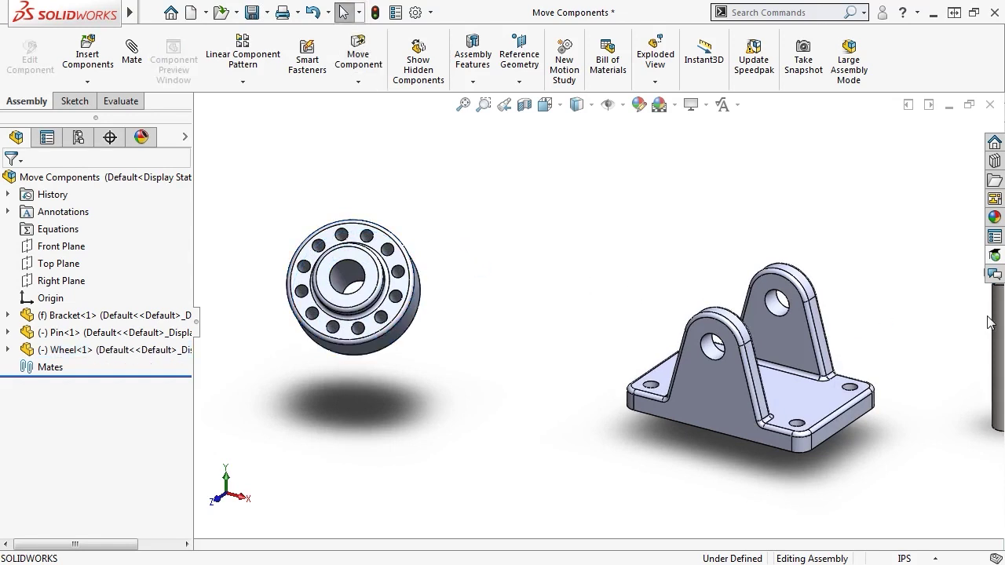
Move the Pin farther away from the bracket and rotate it so that it leans diagonally.
scroll(989, 324, up, 2)
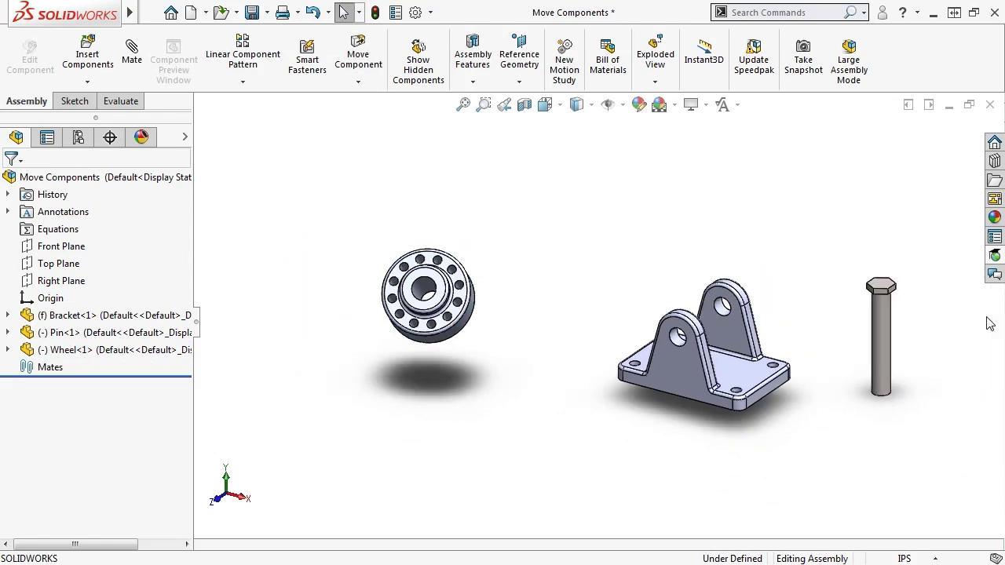
drag(883, 327, 917, 311)
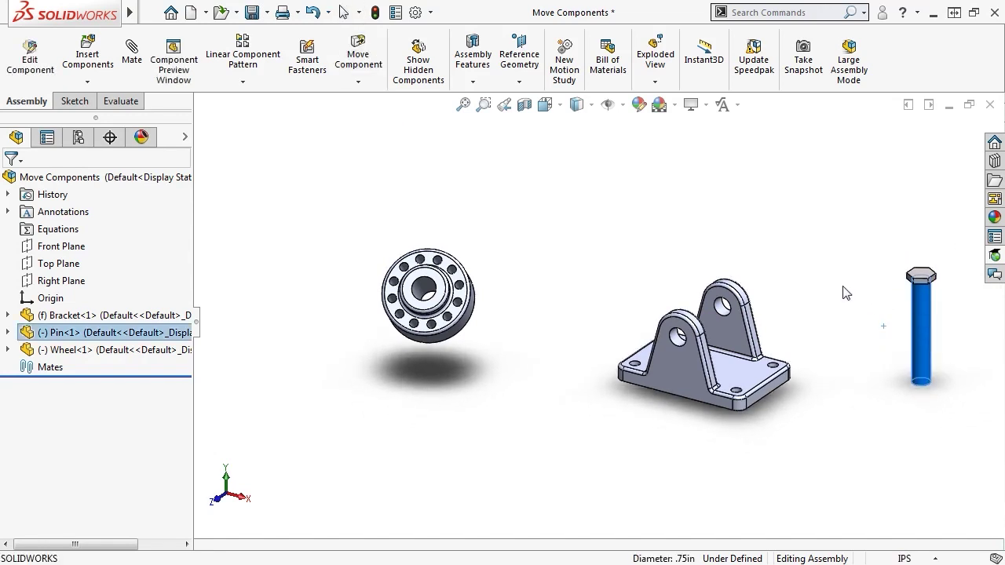
mouse_move(845, 293)
middle_down()
mouse_move(794, 295)
mouse_move(834, 278)
mouse_move(863, 289)
middle_up()
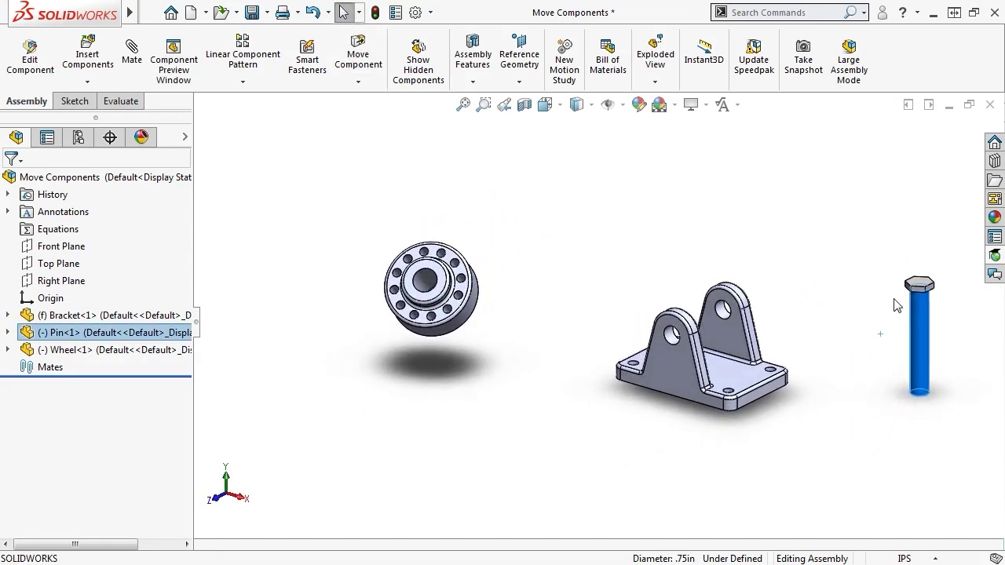
right_drag(920, 322, 809, 361)
click(809, 362)
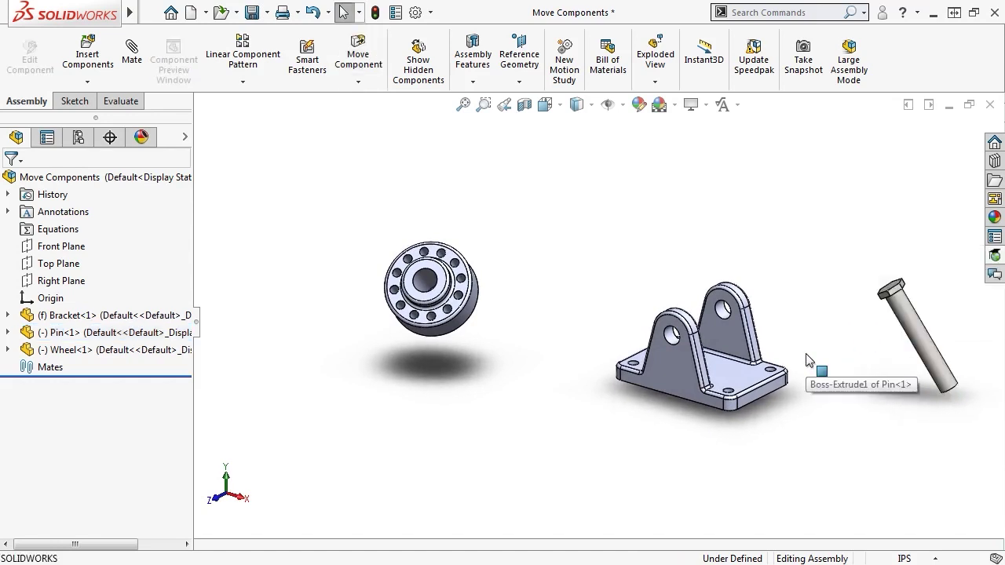
Using Move Component with Free Drag and Standard Drag, bring the Wheel closer to the bracket and shift the Pin slightly.
click(372, 59)
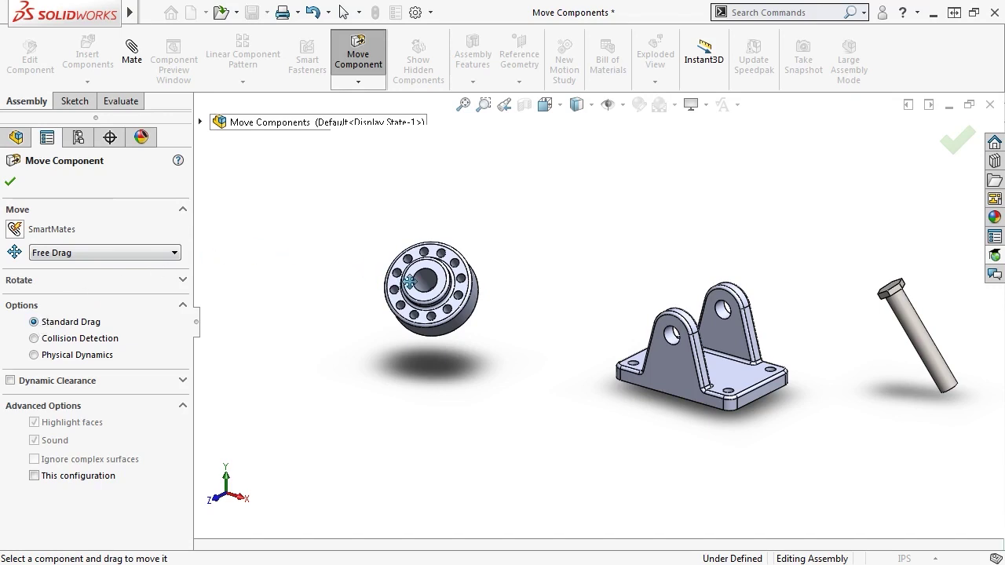
drag(409, 282, 503, 293)
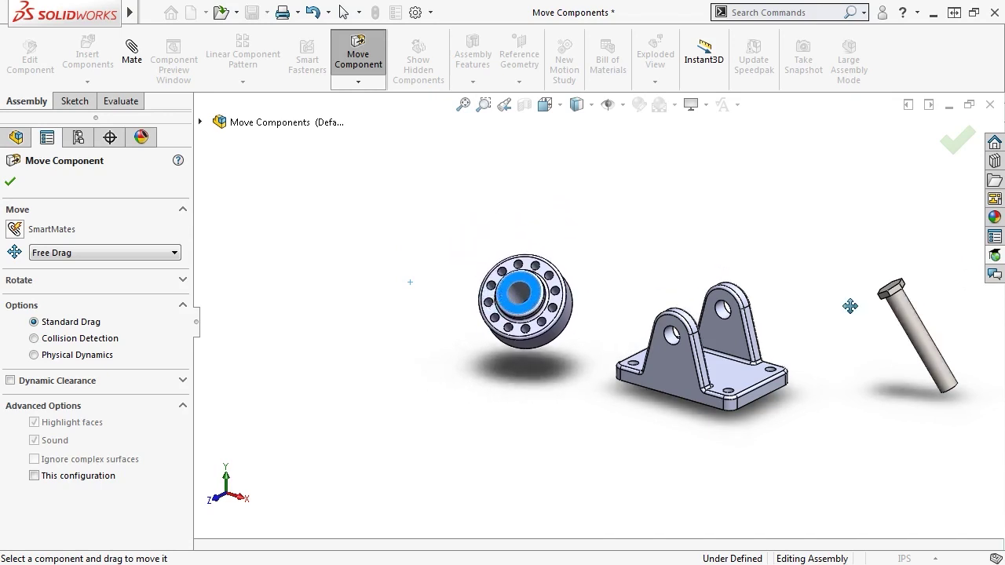
mouse_move(905, 314)
mouse_down()
mouse_move(857, 328)
mouse_move(894, 309)
mouse_up()
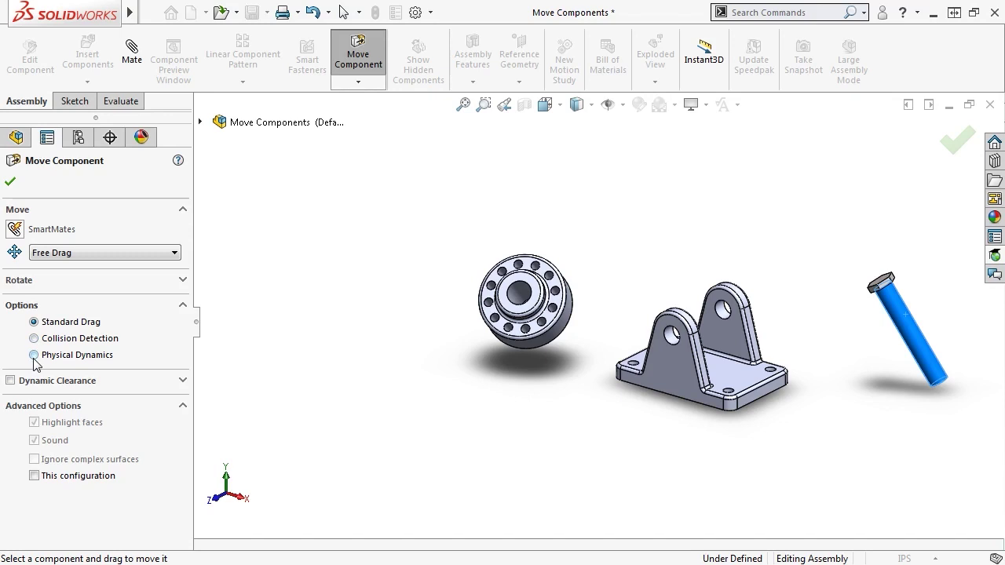
Rotate the Wheel slightly downward using Rotate Component with the Free Drag option, and leave the command.
click(183, 279)
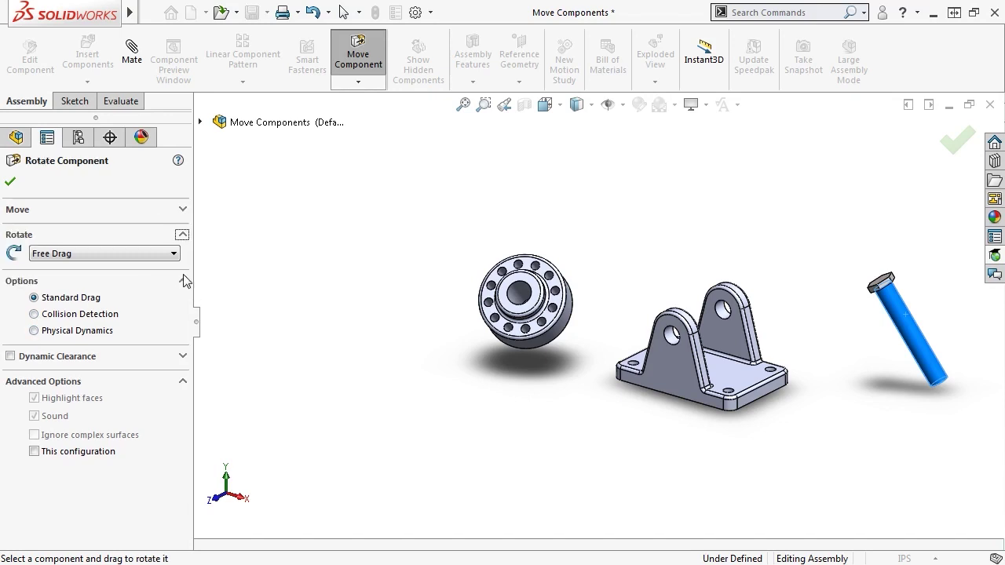
click(137, 253)
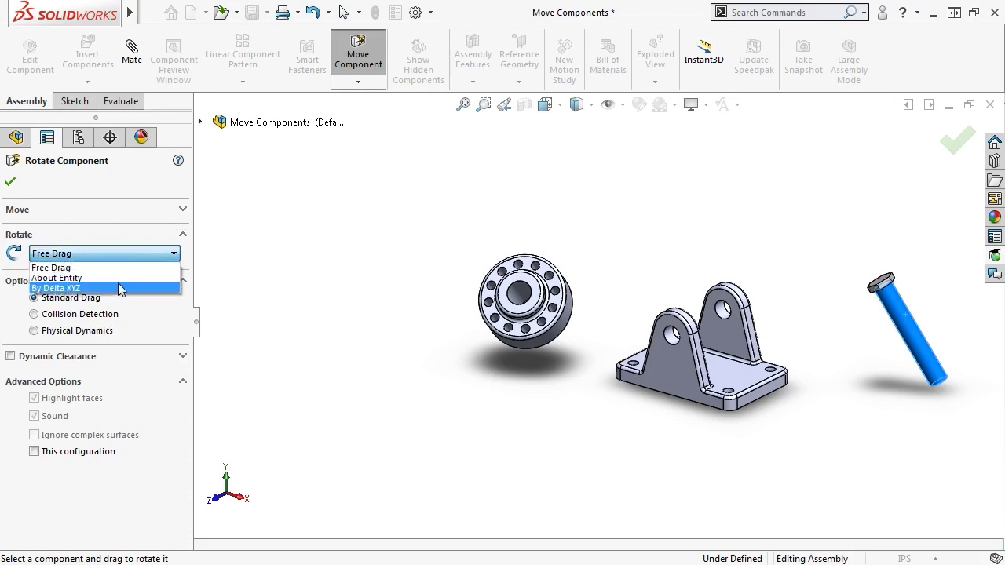
click(119, 268)
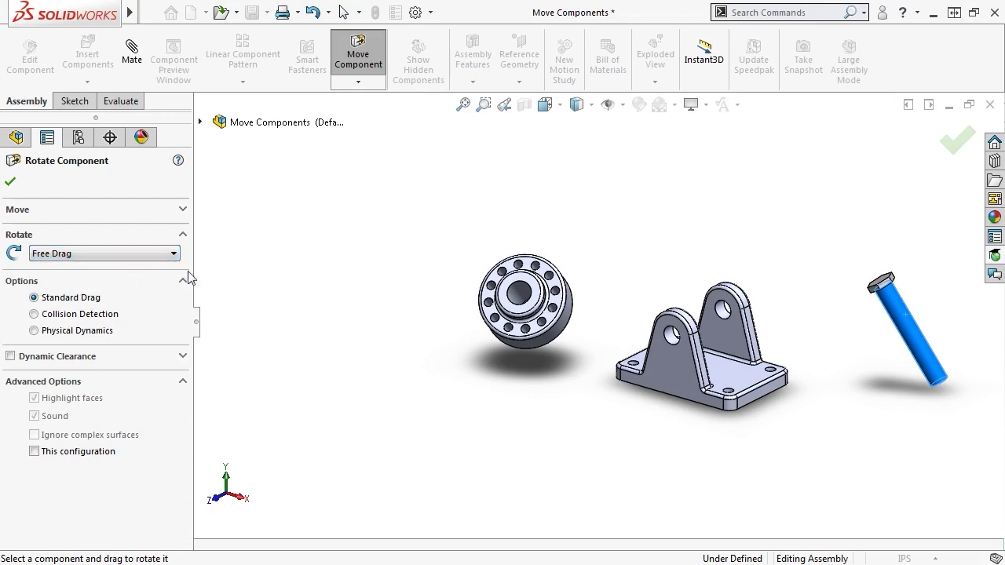
drag(507, 303, 492, 333)
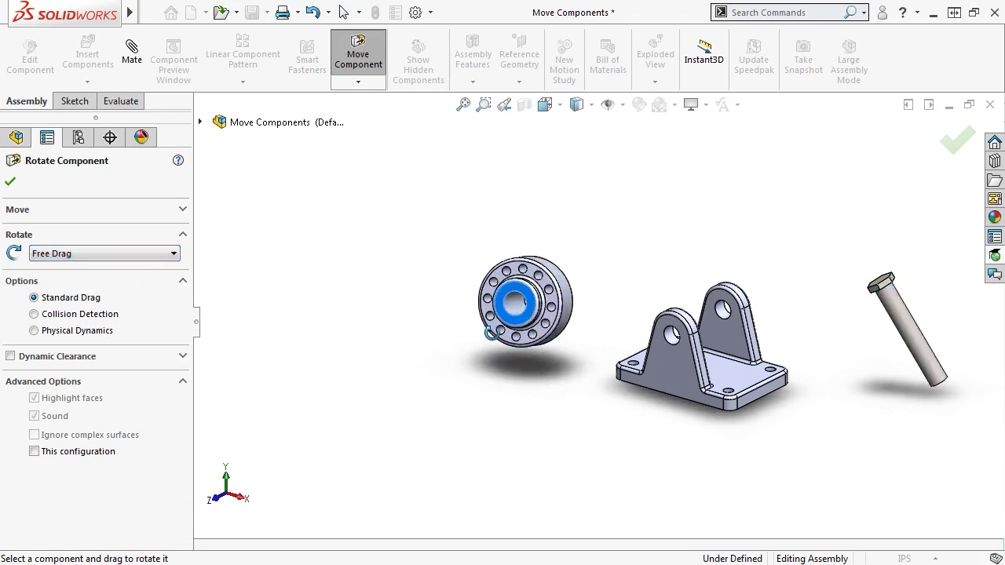
click(682, 359)
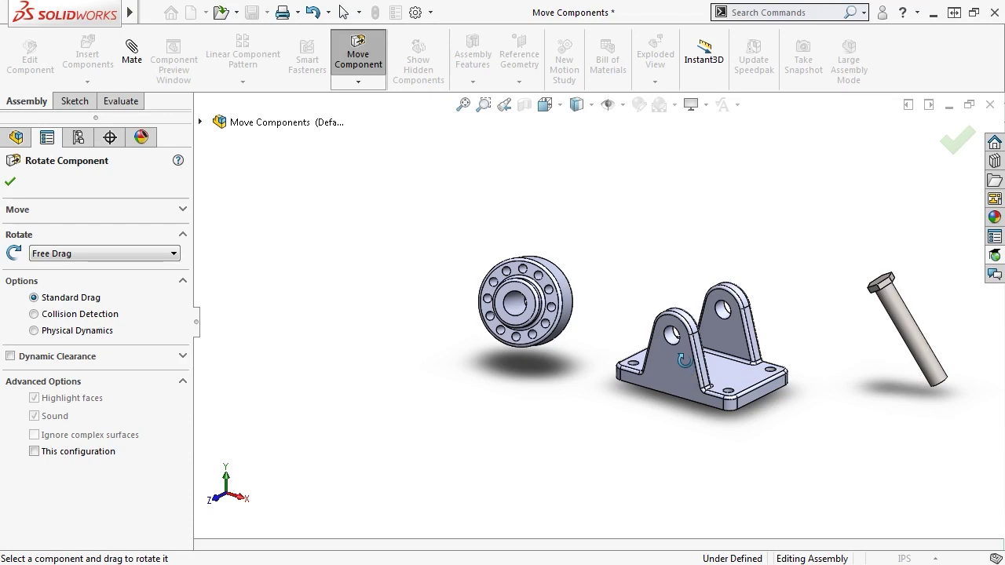
key(Escape)
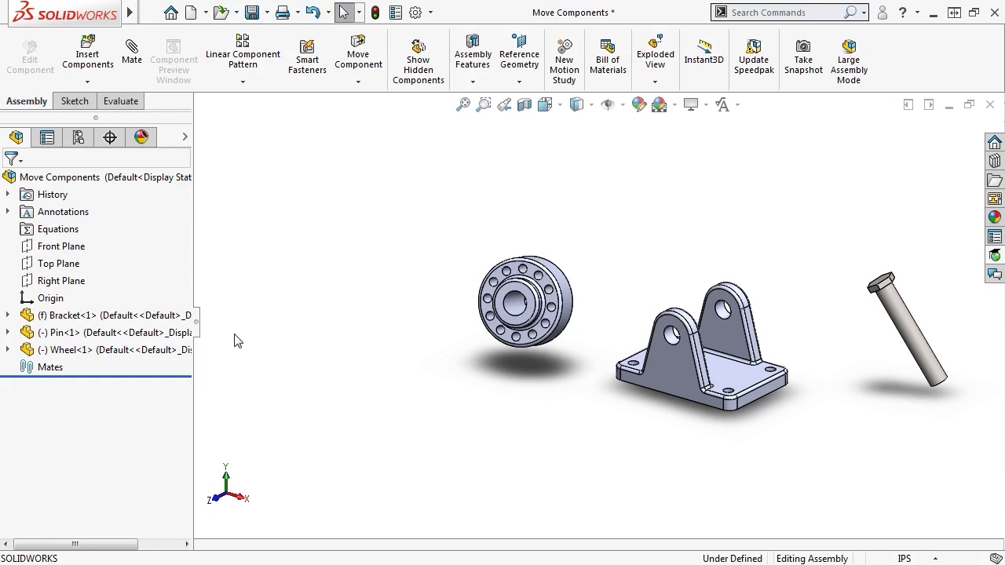
Float the fixed Bracket and move it up and toward the Pin.
right_click(168, 315)
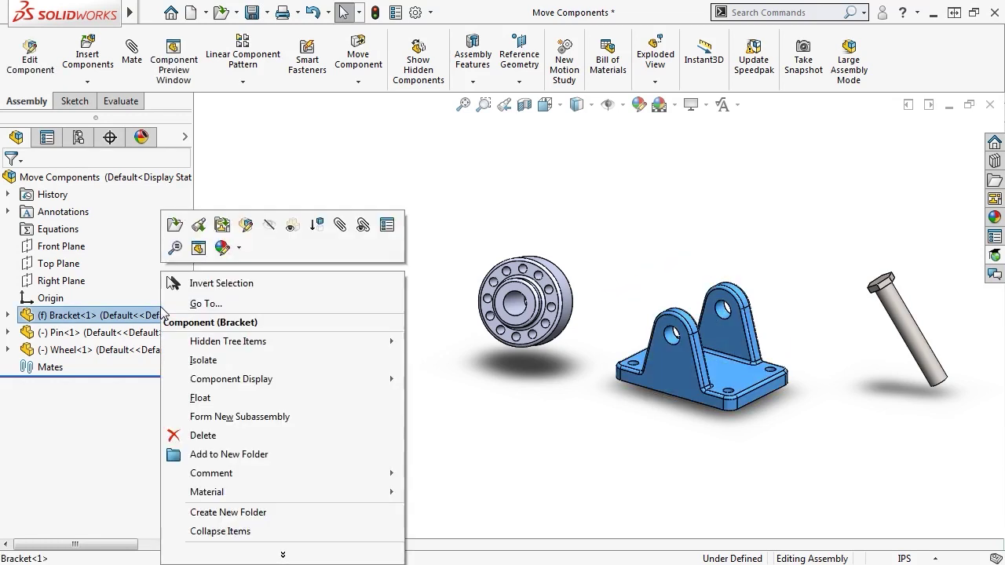
click(177, 397)
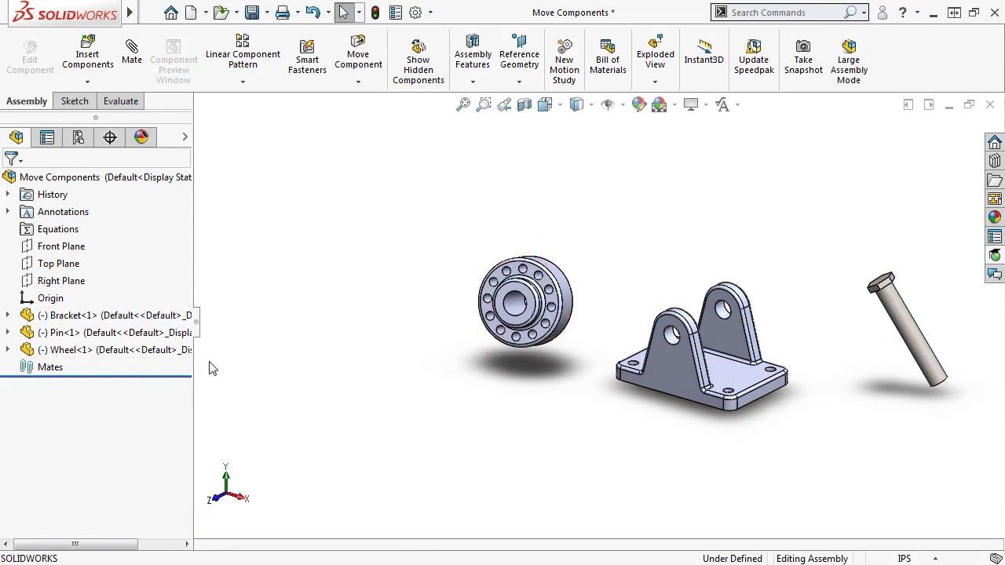
click(689, 363)
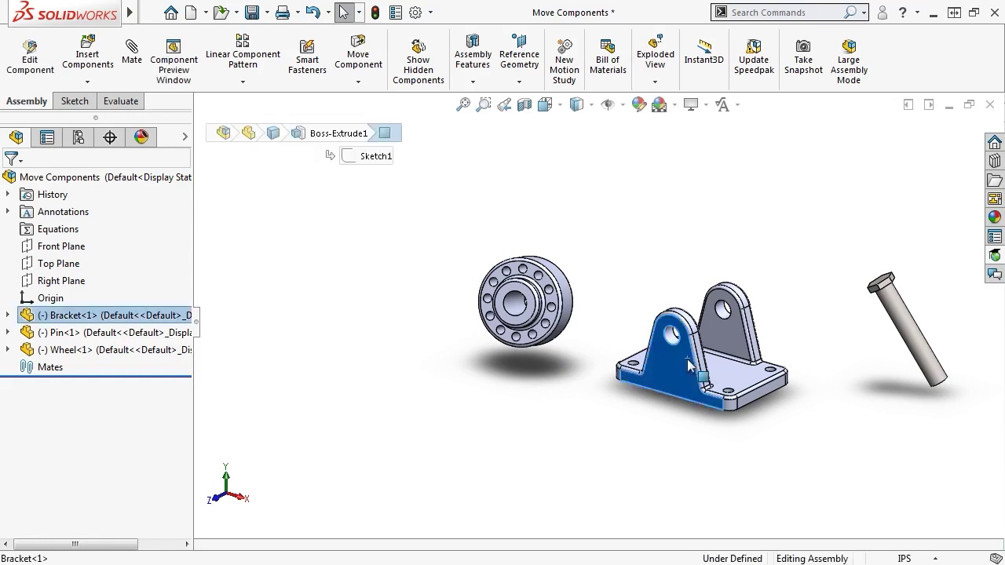
drag(688, 364, 718, 342)
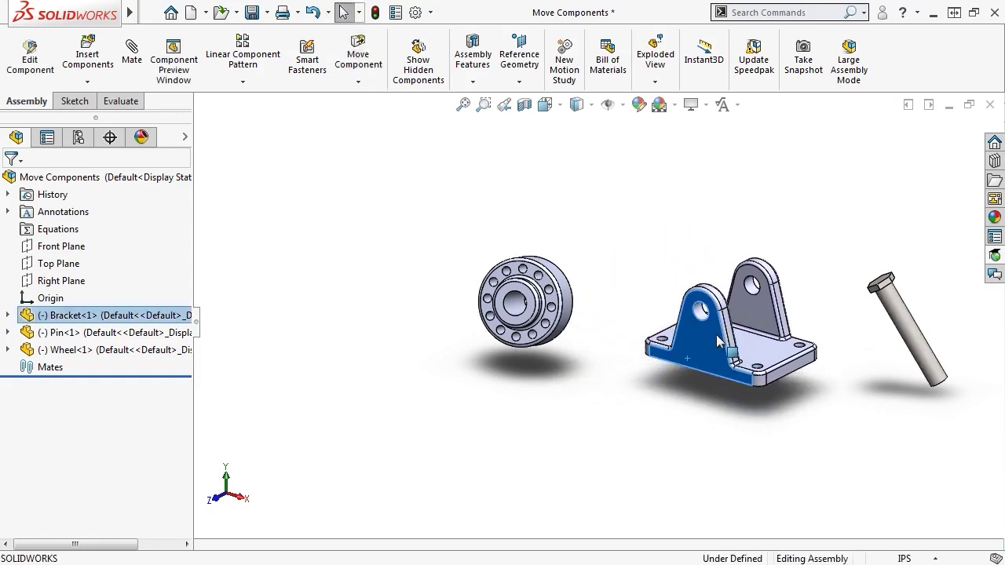
Undo the Bracket's last move and fix the component in place again.
click(314, 11)
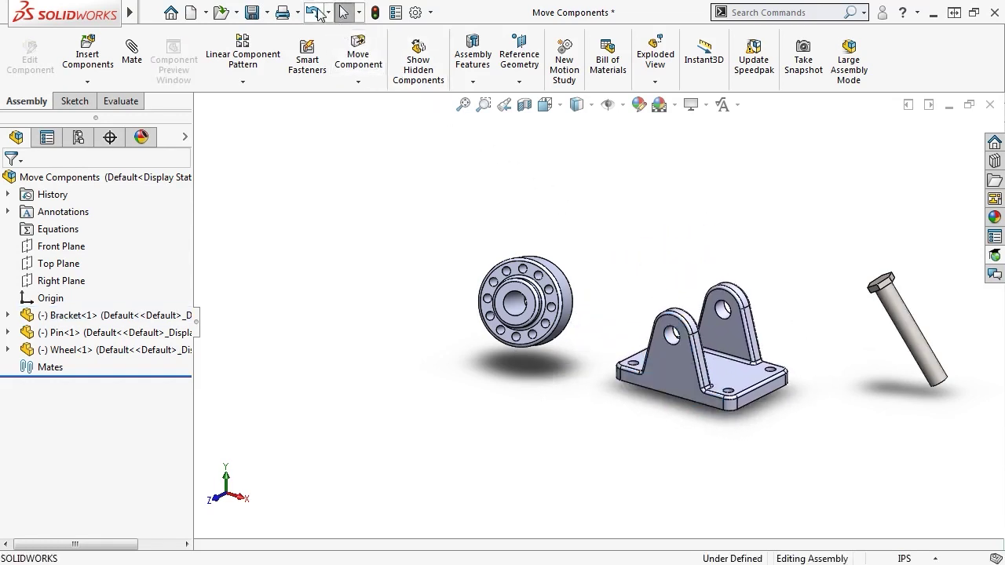
right_click(667, 363)
click(696, 343)
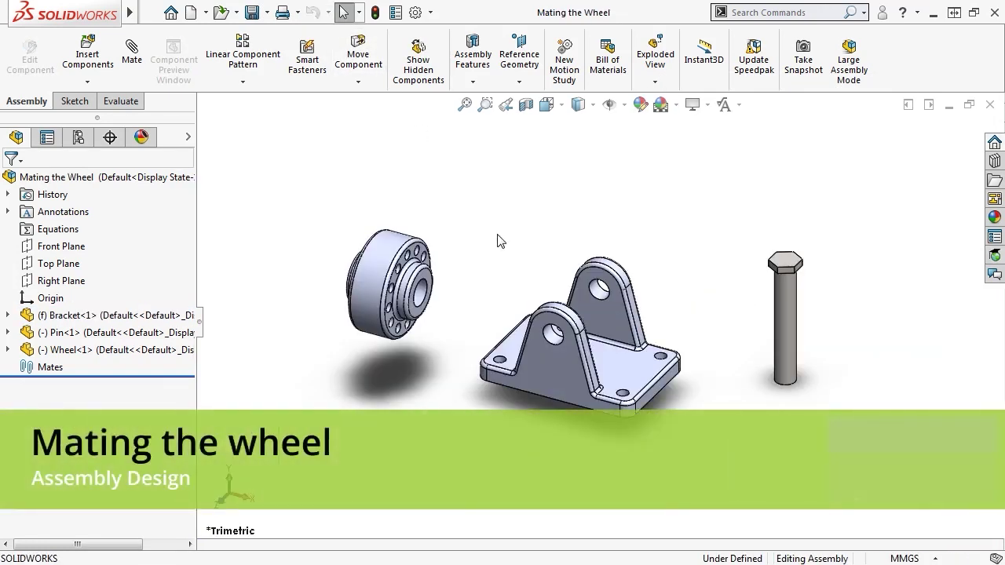
Freely rotate the Wheel so its bore and ring of holes face toward the front.
right_drag(416, 271, 349, 271)
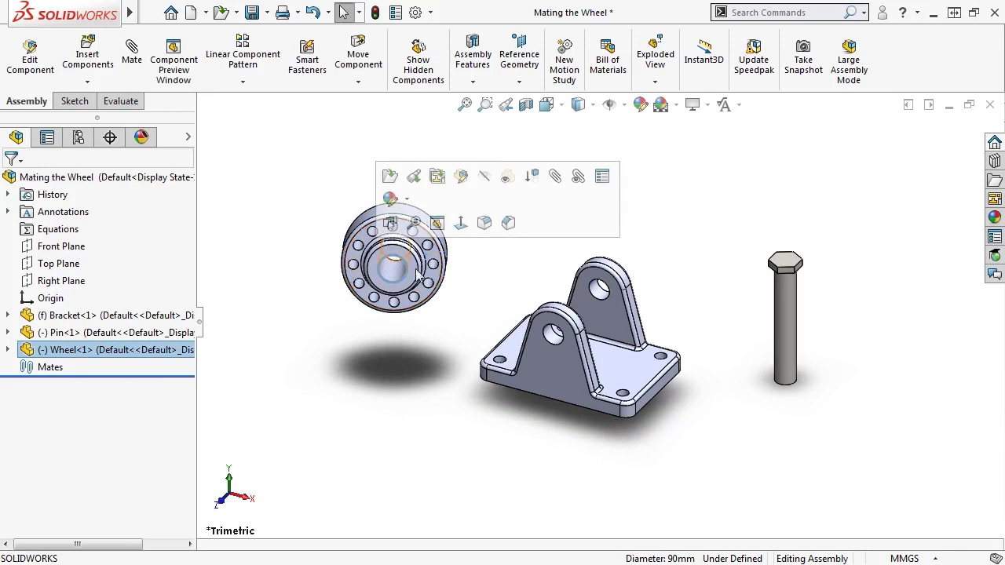
click(471, 272)
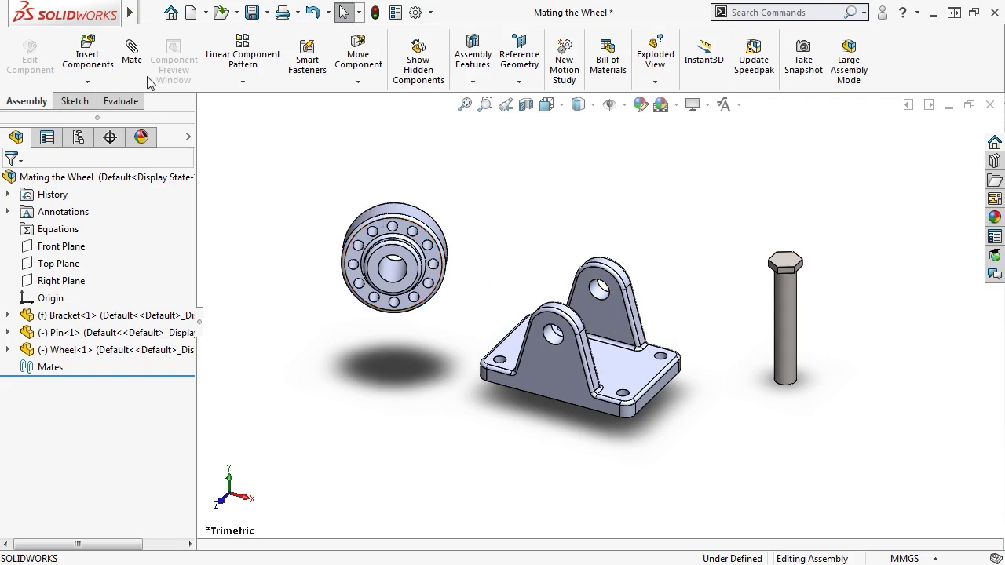
click(132, 55)
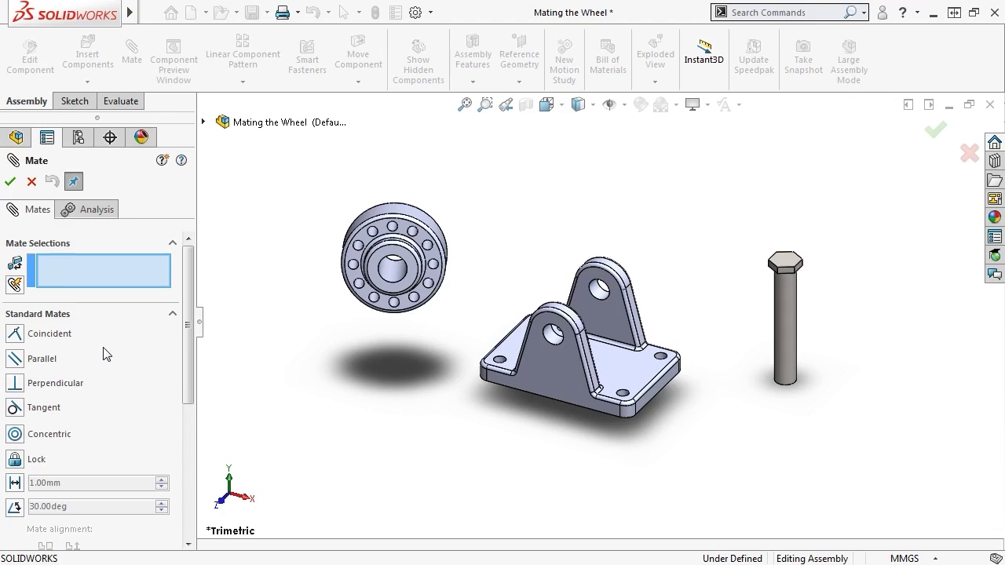
click(31, 182)
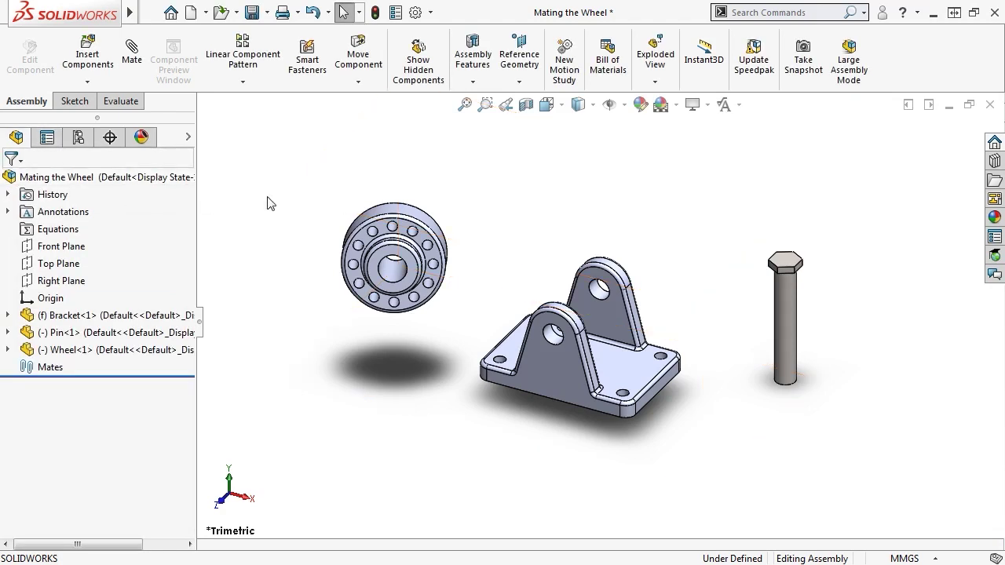
Add a Concentric mate between the Wheel's bore and the hole in the Bracket's rear lug.
click(392, 269)
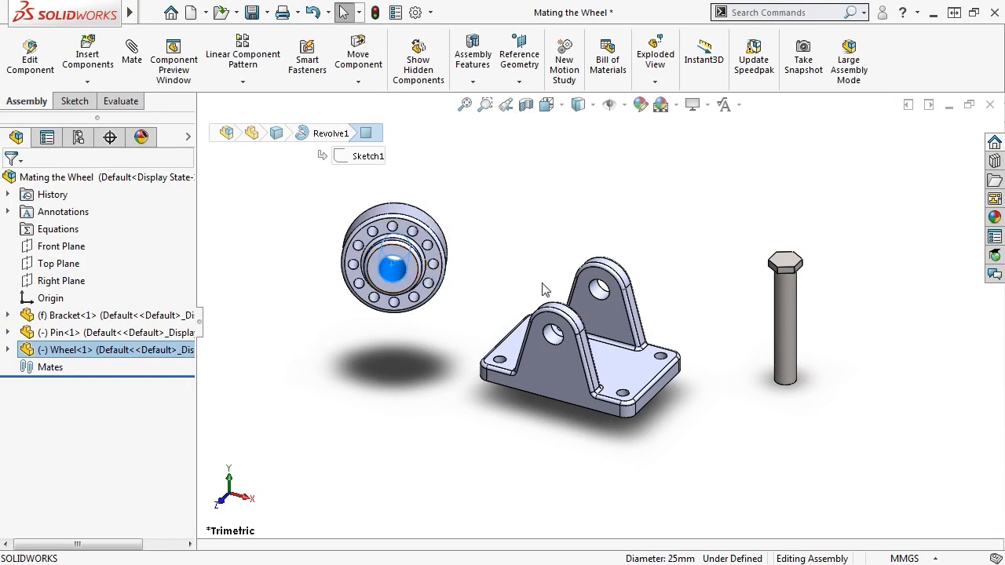
ctrl+click(599, 291)
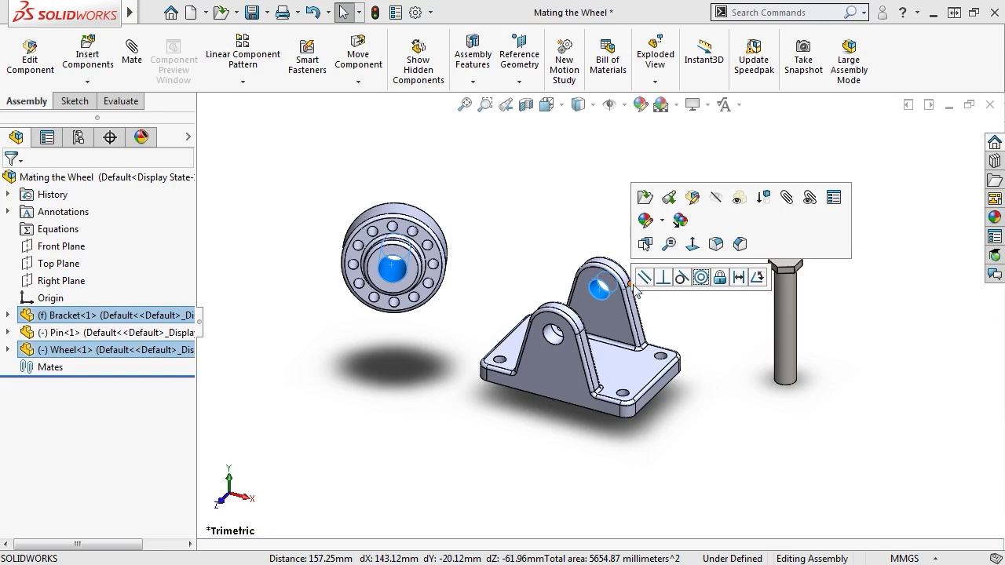
click(701, 277)
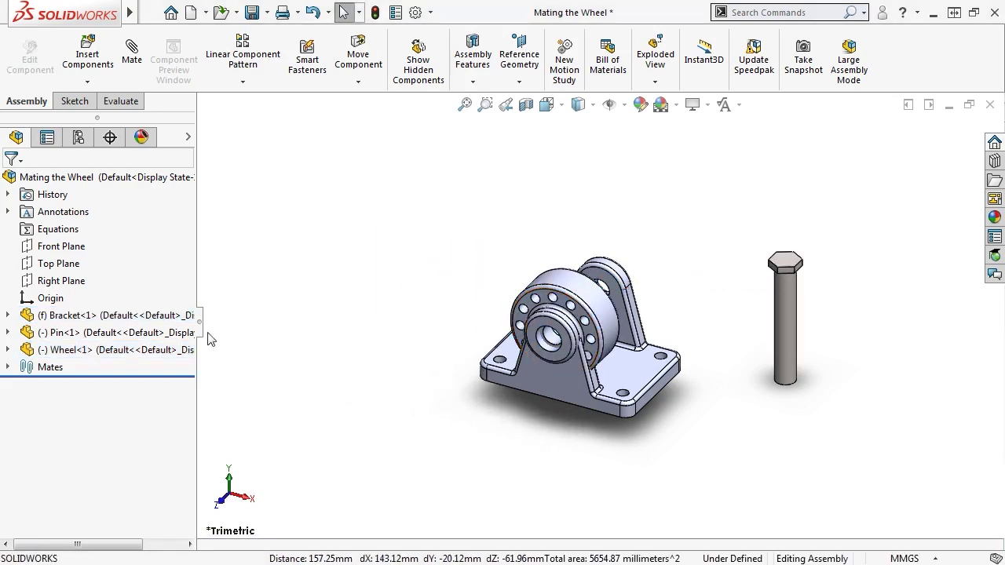
Expand the assembly's mates and slide the Wheel along its axis to sit between the Bracket's lugs.
click(8, 366)
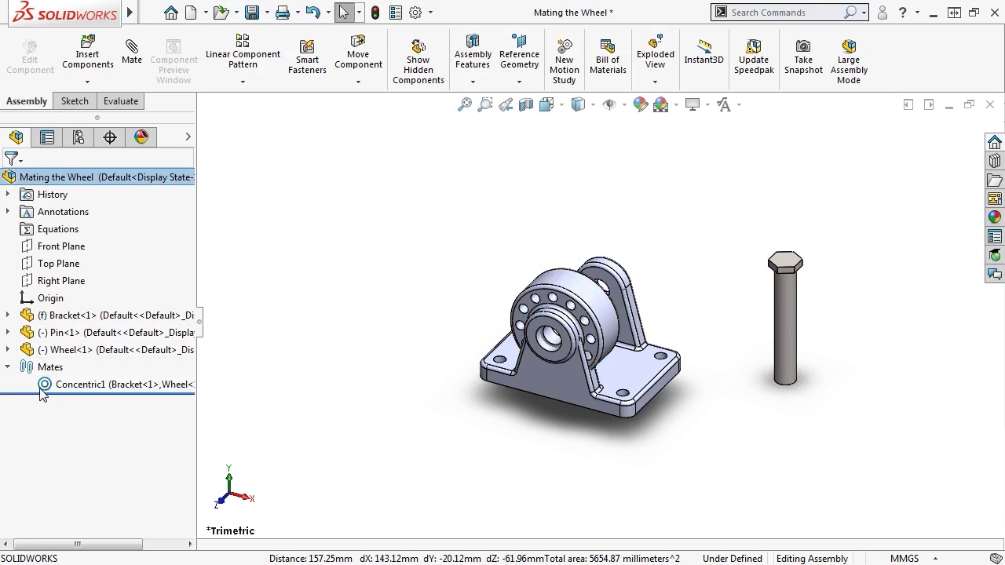
mouse_move(45, 390)
drag(589, 314, 617, 370)
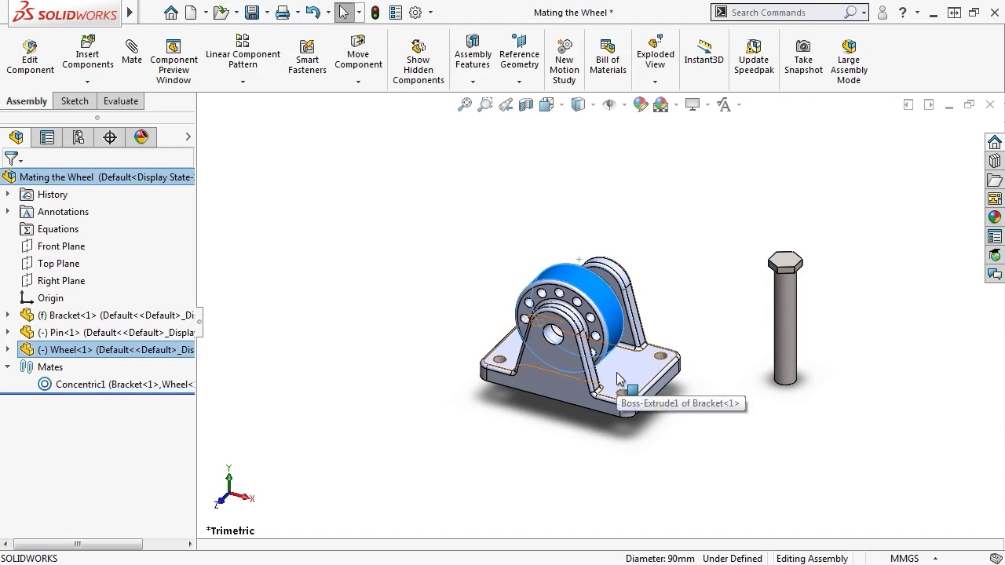
click(688, 262)
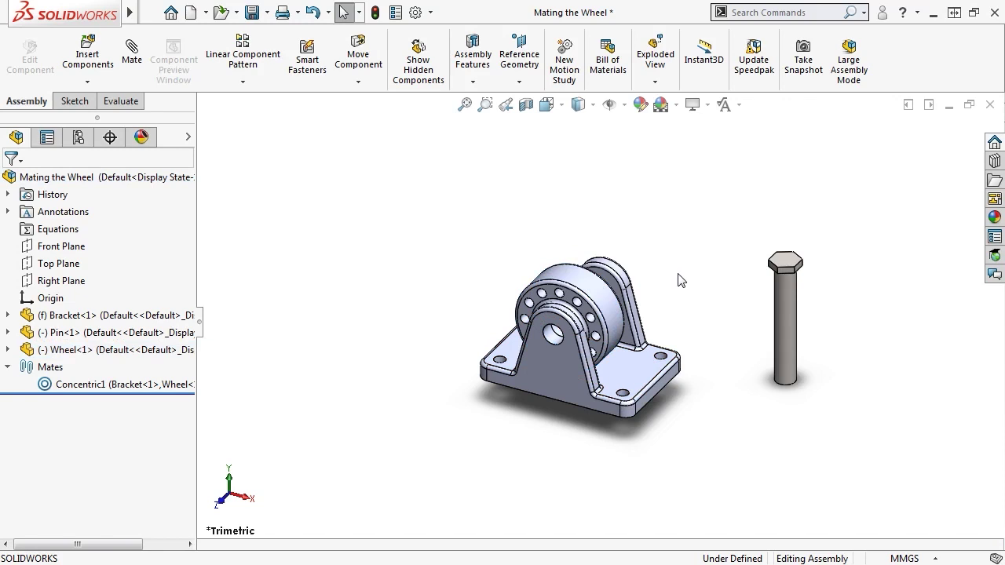
Add a Coincident mate between the inner face of the Bracket's rear lug and the end face of the Wheel's hub.
scroll(680, 280, down, 2)
click(598, 298)
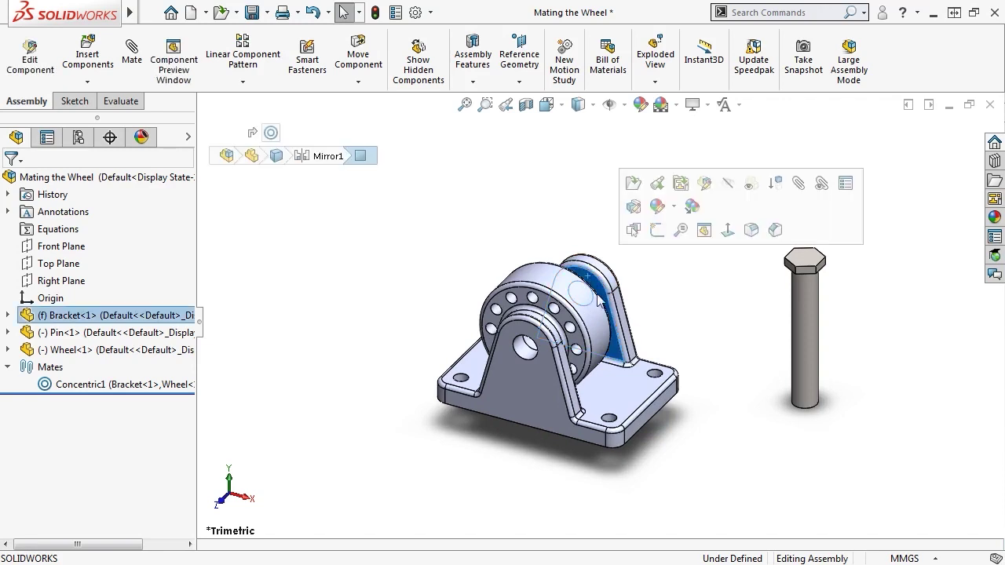
middle_drag(662, 335, 574, 347)
scroll(606, 302, down, 2)
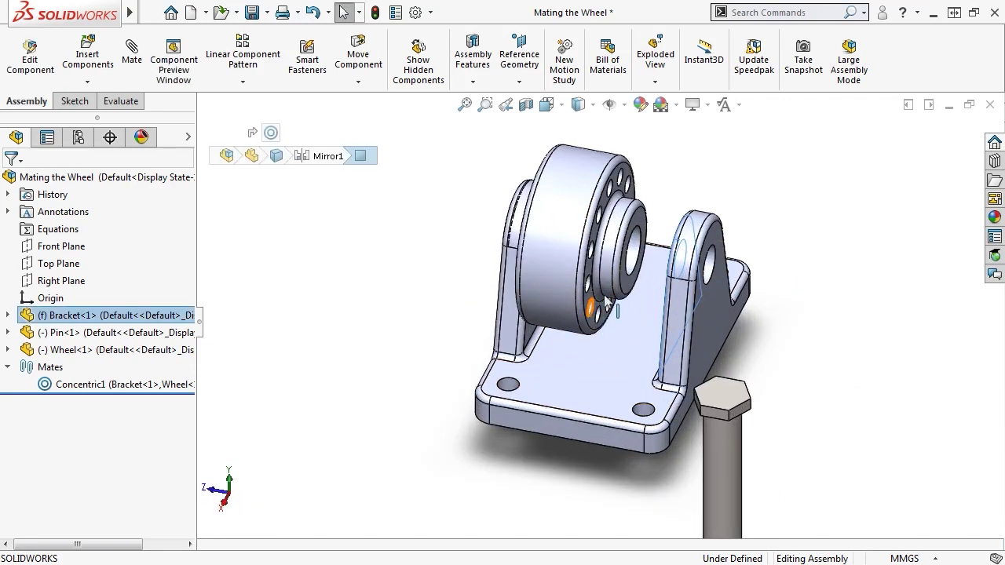
ctrl+click(630, 275)
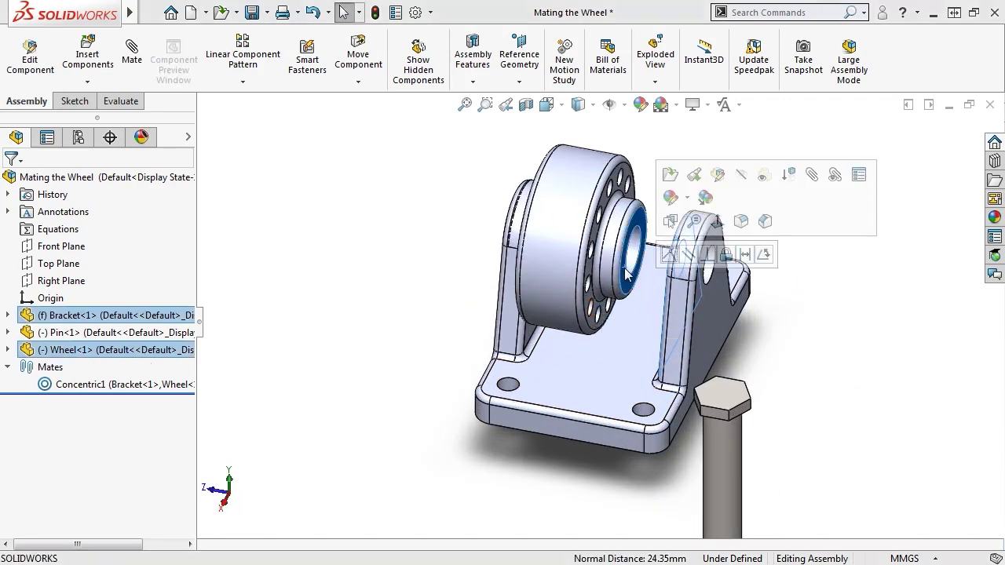
click(669, 255)
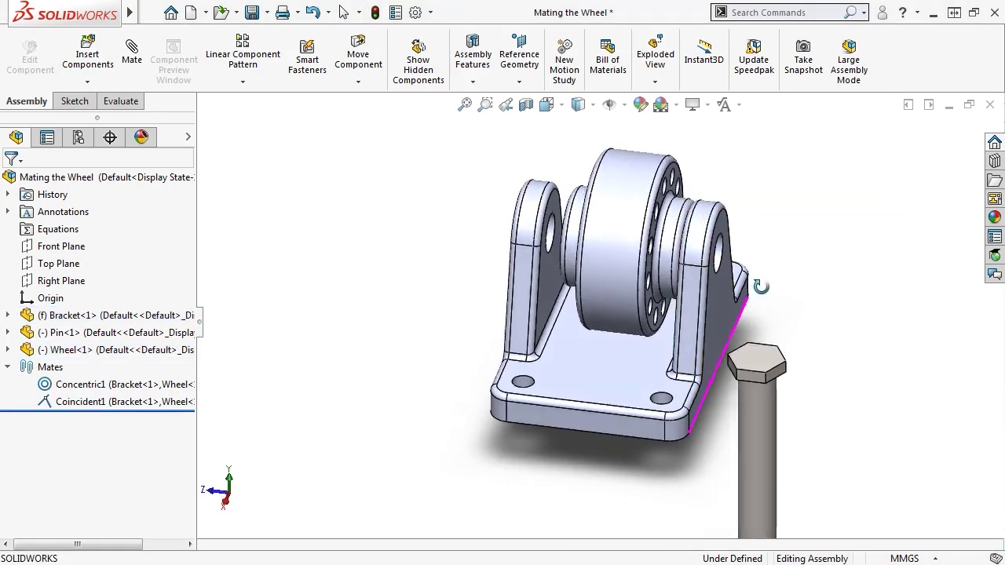
middle_drag(761, 285, 777, 272)
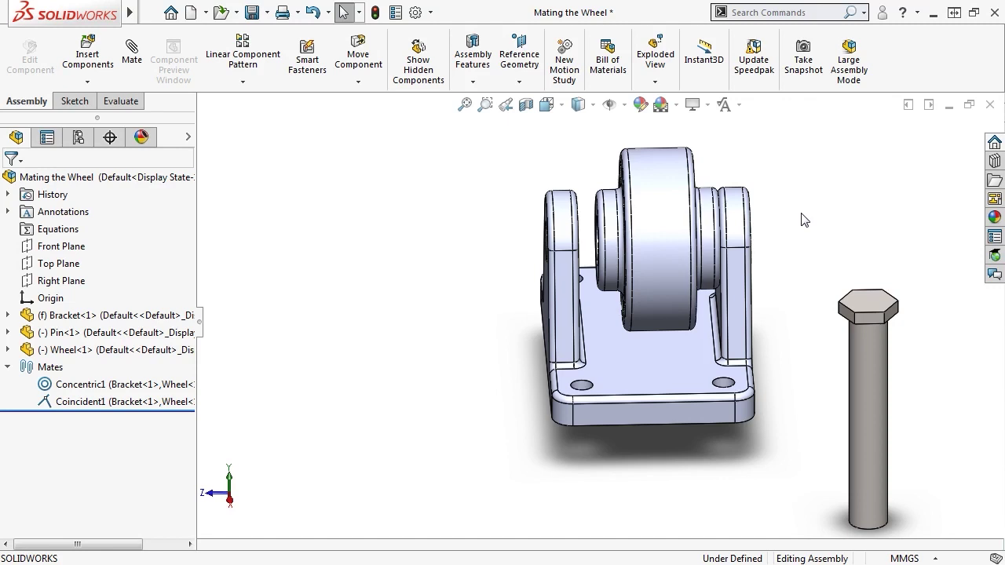
Open the coincident mate between the Bracket and the Wheel for editing.
click(84, 404)
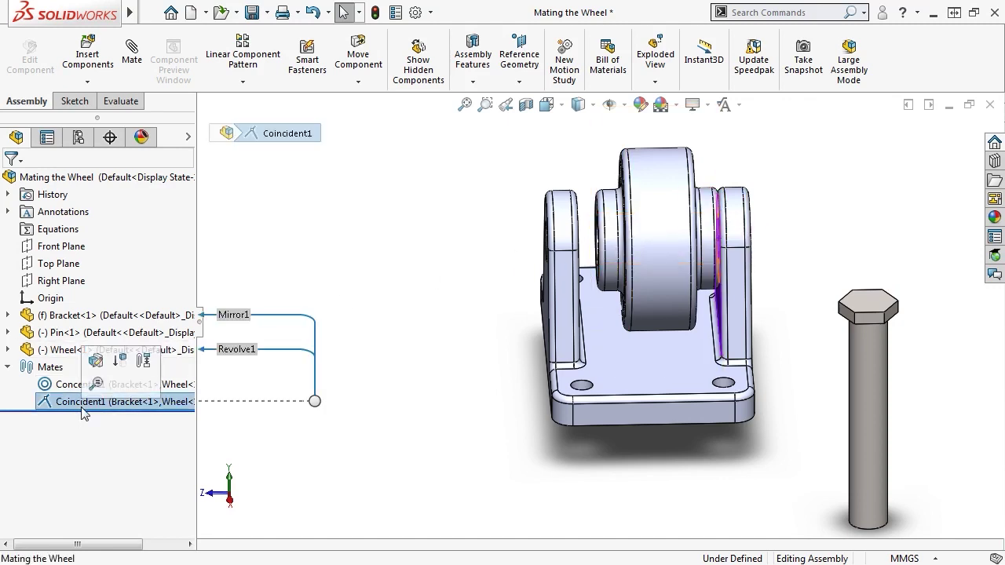
click(95, 361)
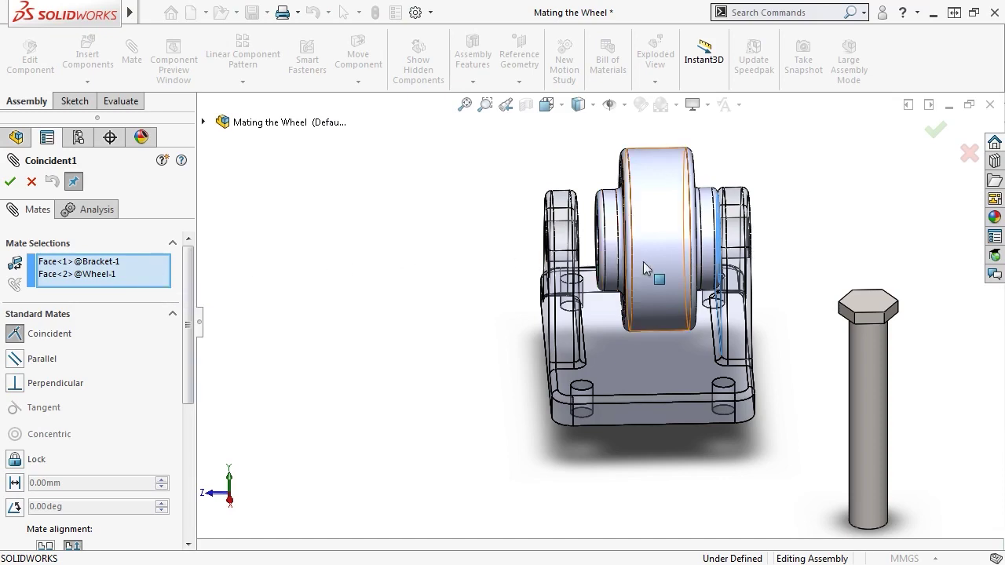
middle_drag(642, 261, 707, 296)
key(ctrl+1)
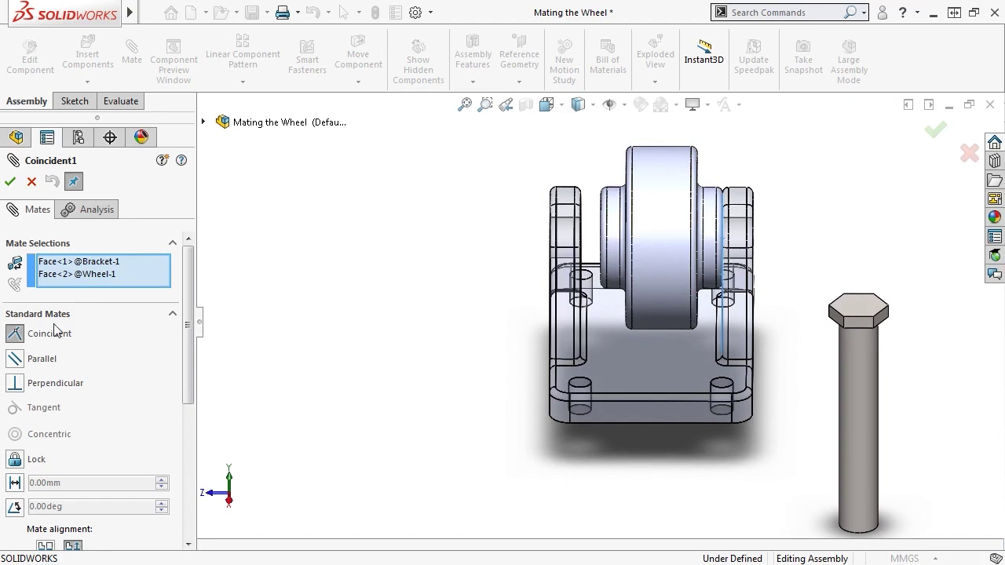
Try the Parallel and Perpendicular types for the edited mate, and undo the type changes.
click(16, 359)
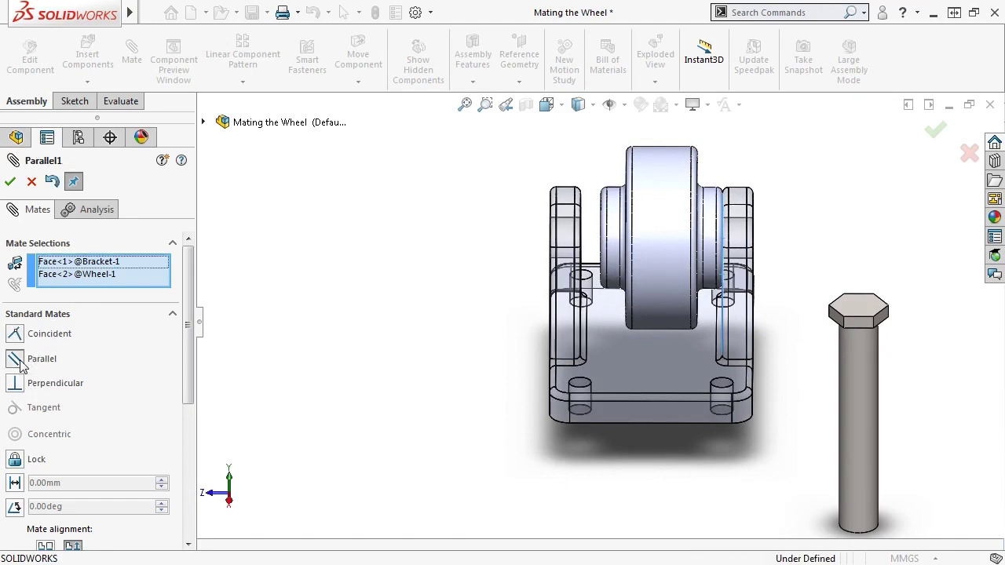
click(15, 383)
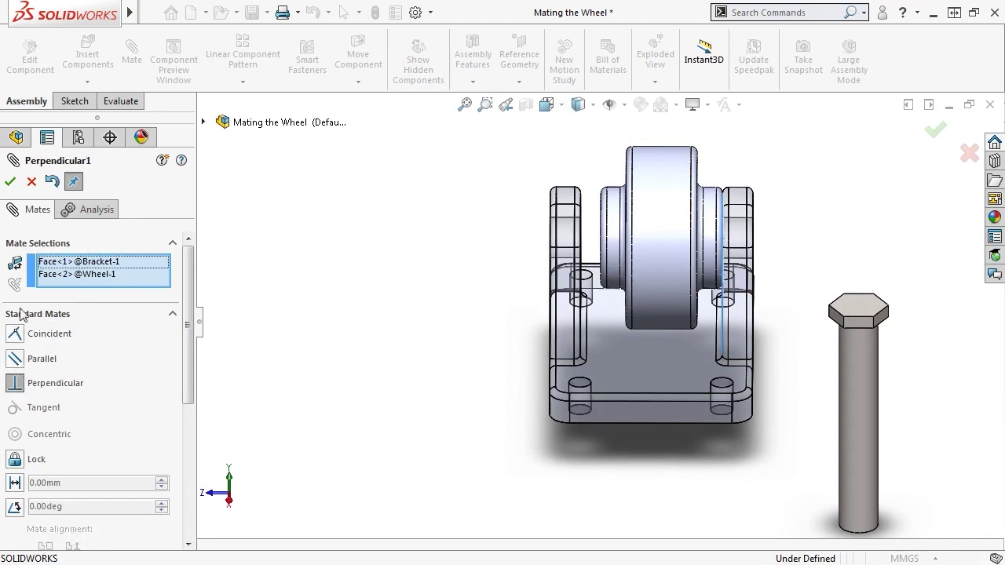
click(10, 181)
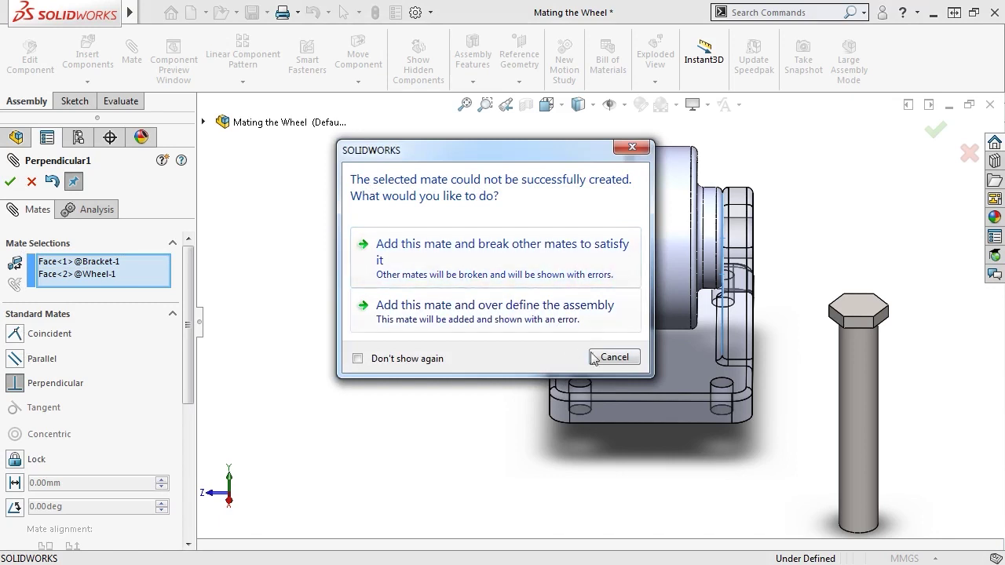
click(613, 357)
click(52, 181)
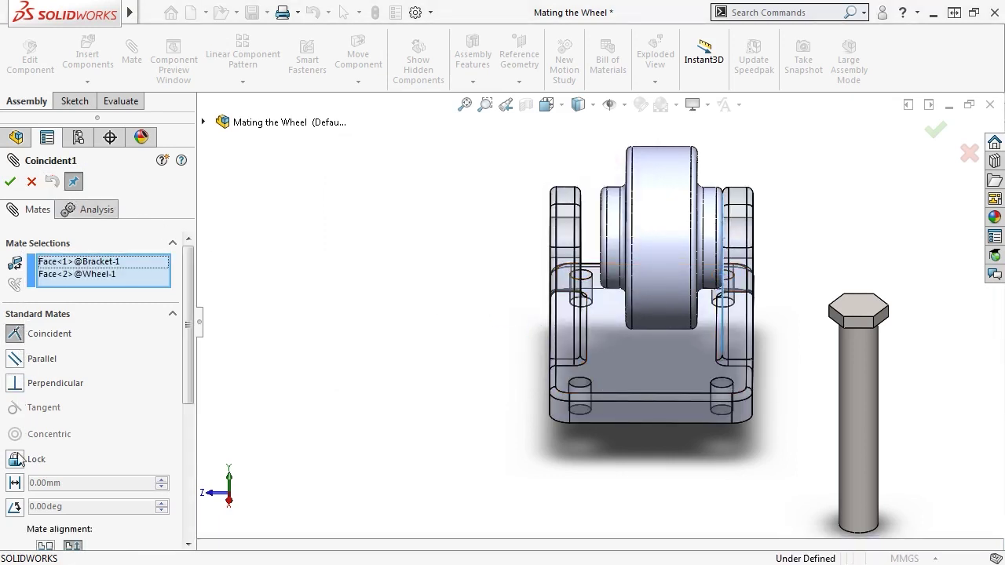
Change the edited mate to a Distance mate of .195 in between the Bracket lug and the Wheel hub.
click(15, 482)
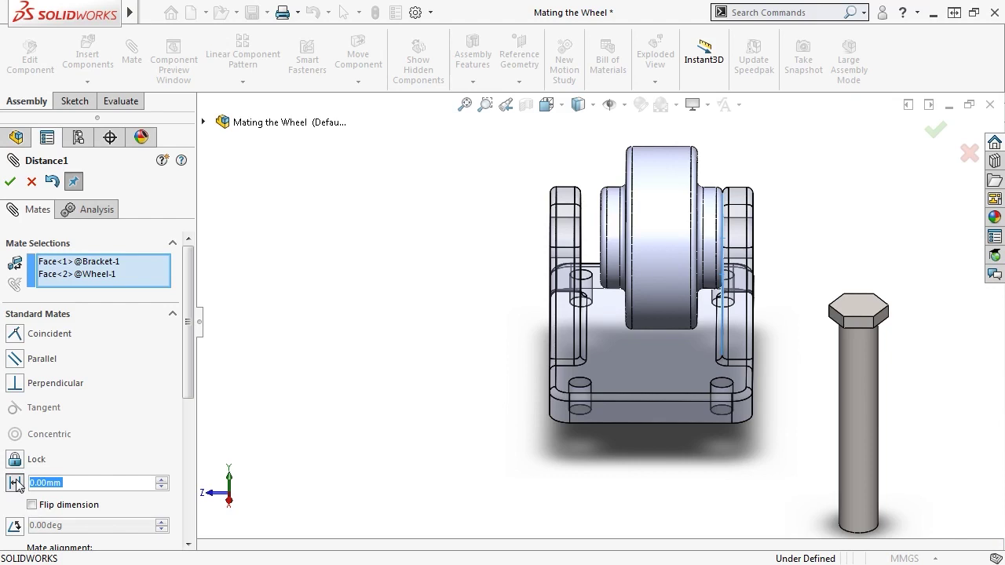
text(.195in)
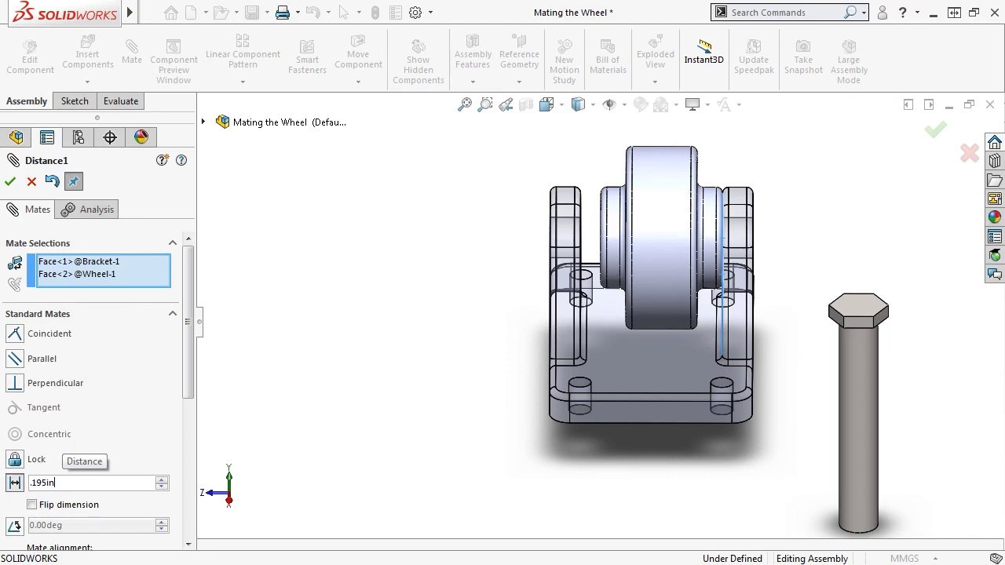
key(Return)
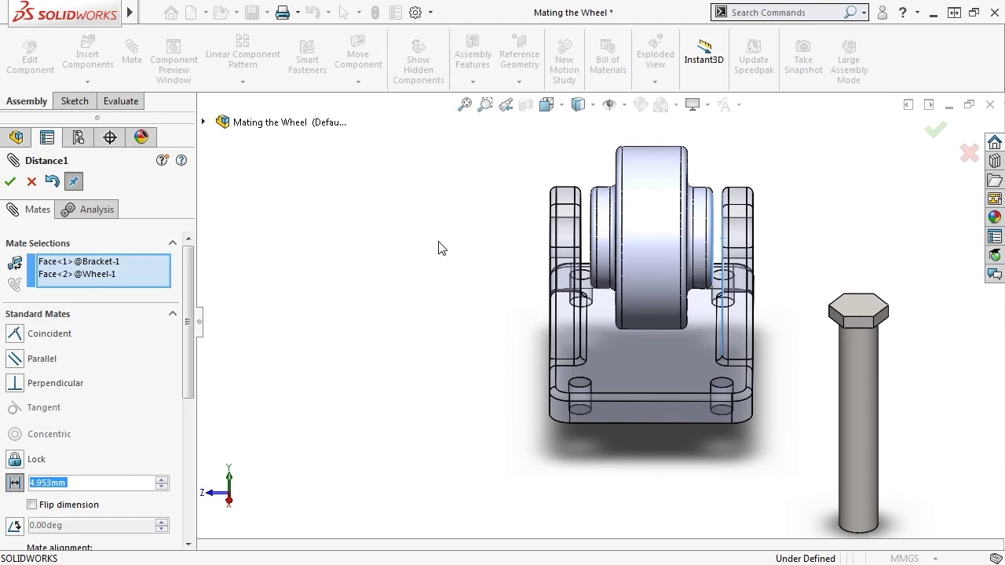
Replace the mate's face selections with the Bracket's Front Plane and the Wheel's Right Plane.
right_click(157, 270)
click(167, 275)
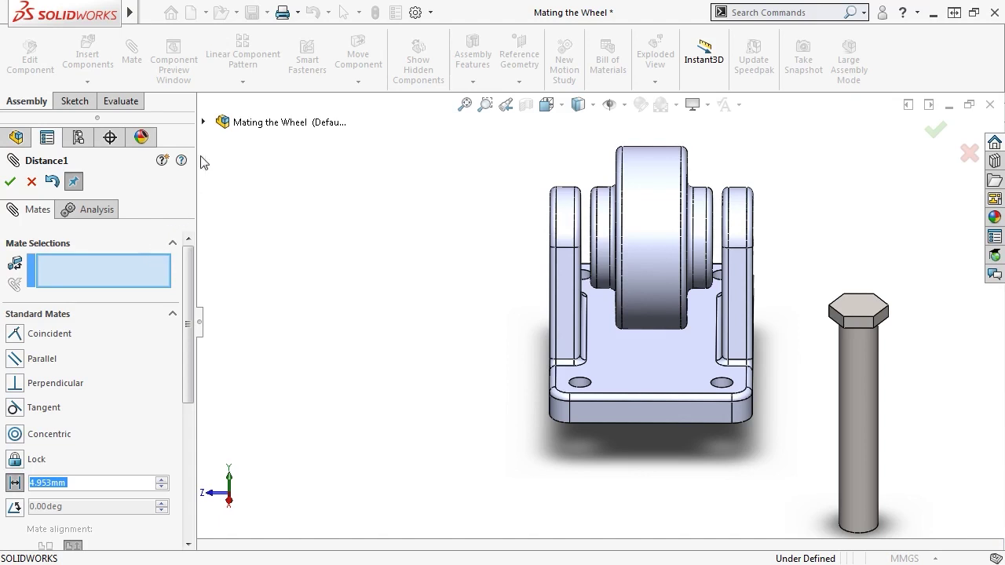
click(203, 123)
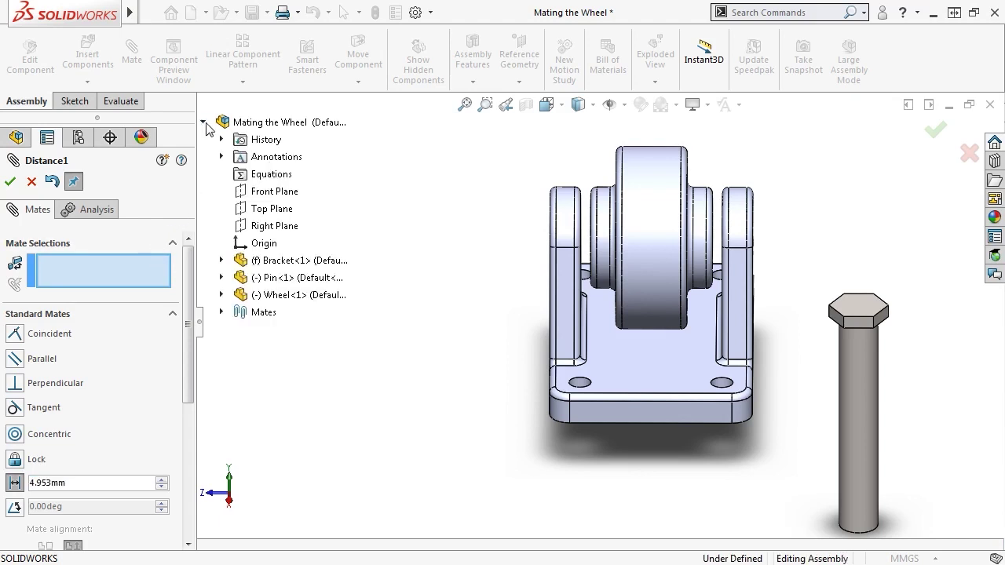
click(221, 261)
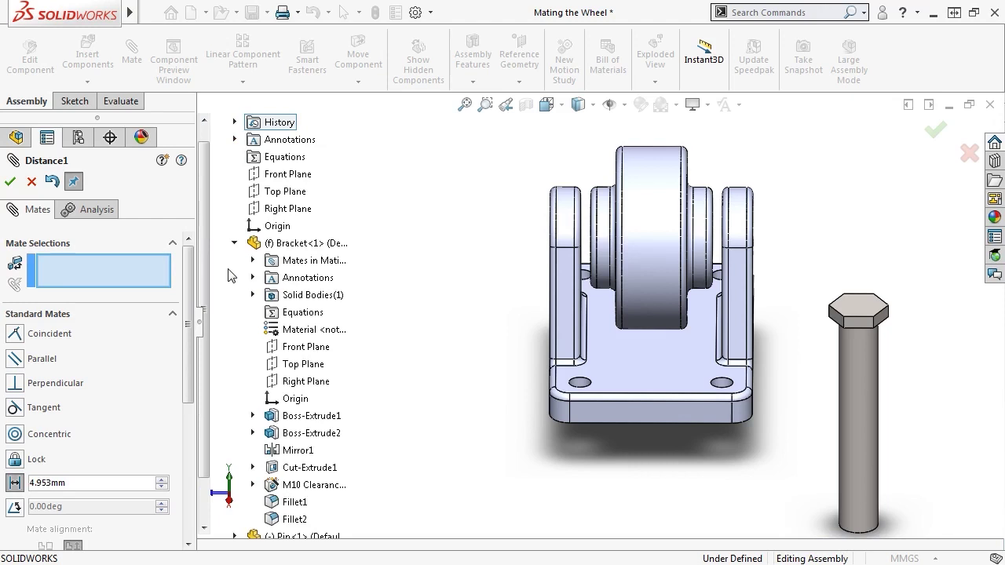
click(272, 348)
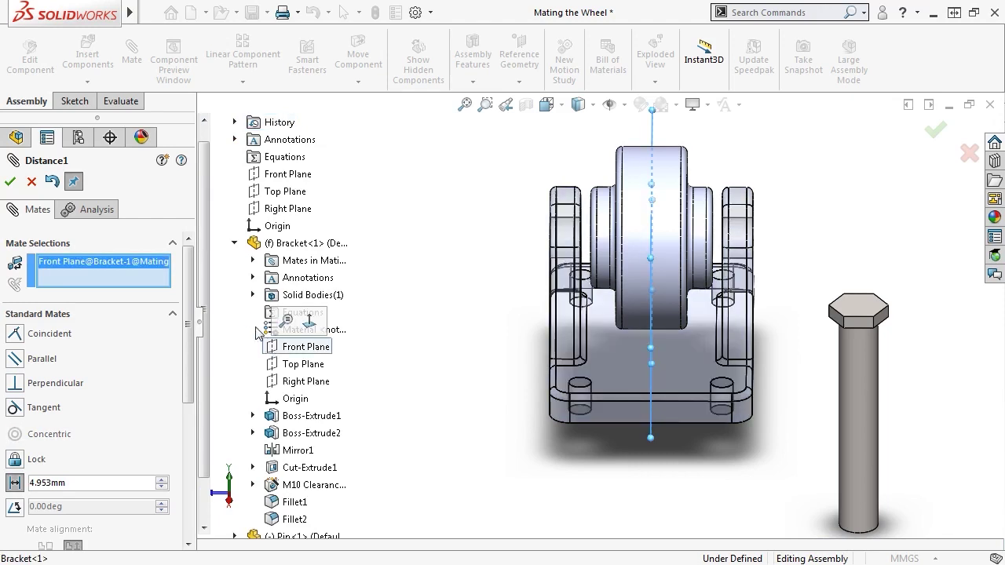
click(234, 242)
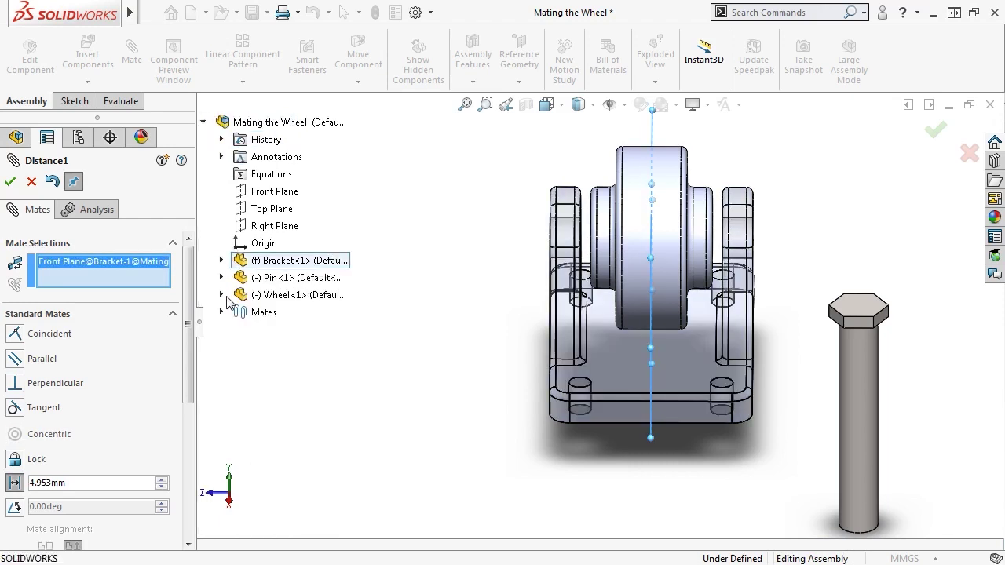
click(221, 294)
click(282, 433)
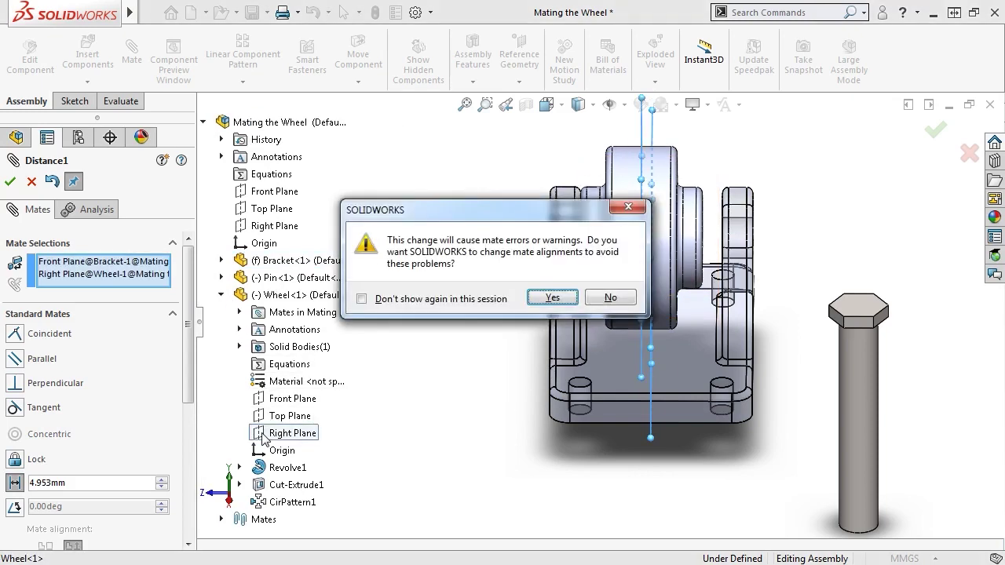
click(543, 299)
click(594, 295)
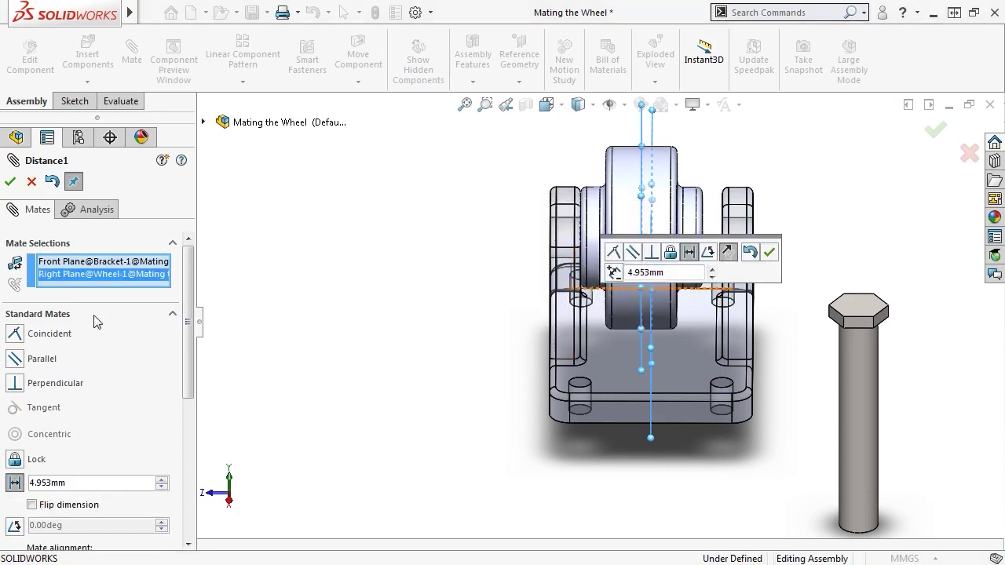
Set the mate between the two planes to Coincident, accept it and leave the Mate command.
click(15, 334)
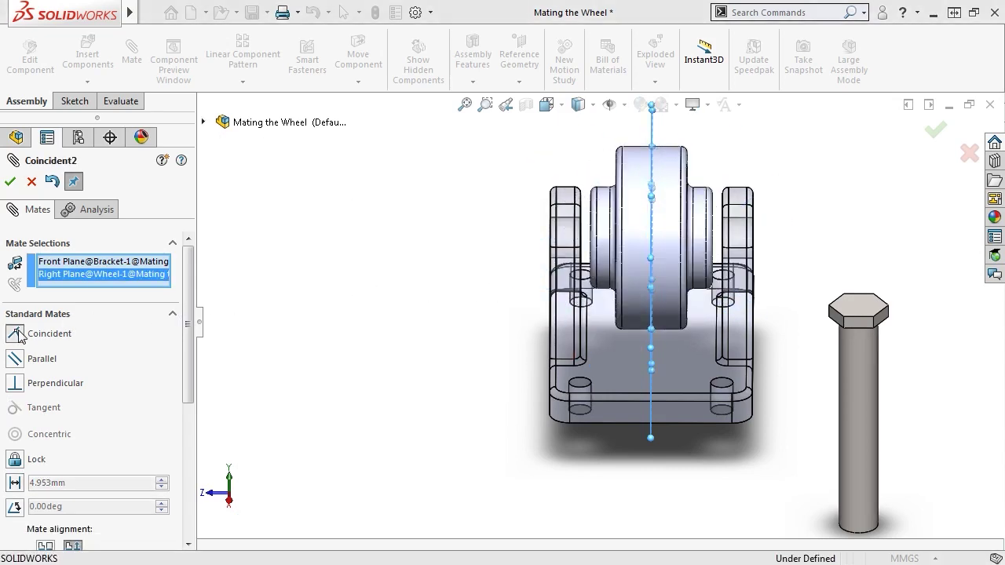
click(12, 182)
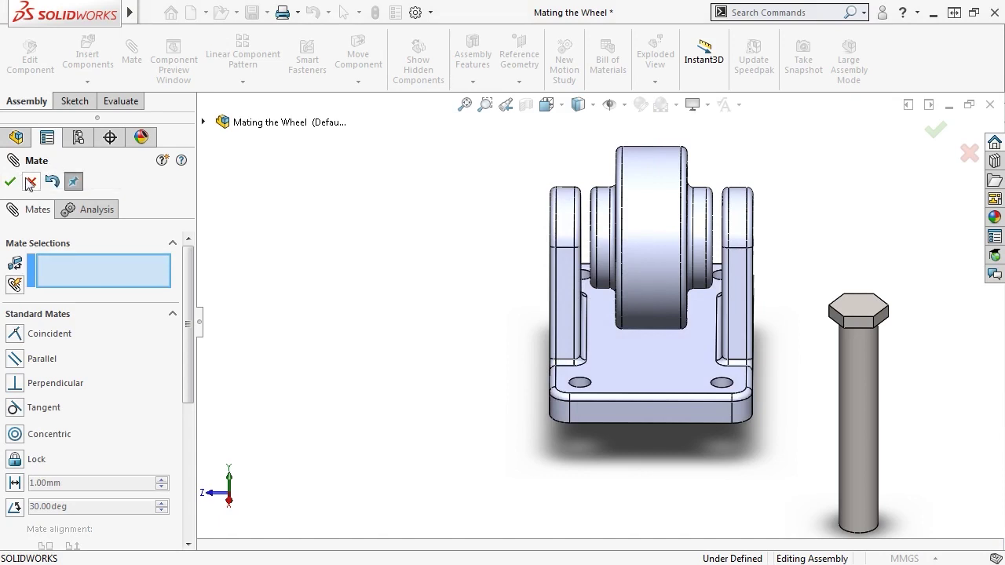
click(27, 181)
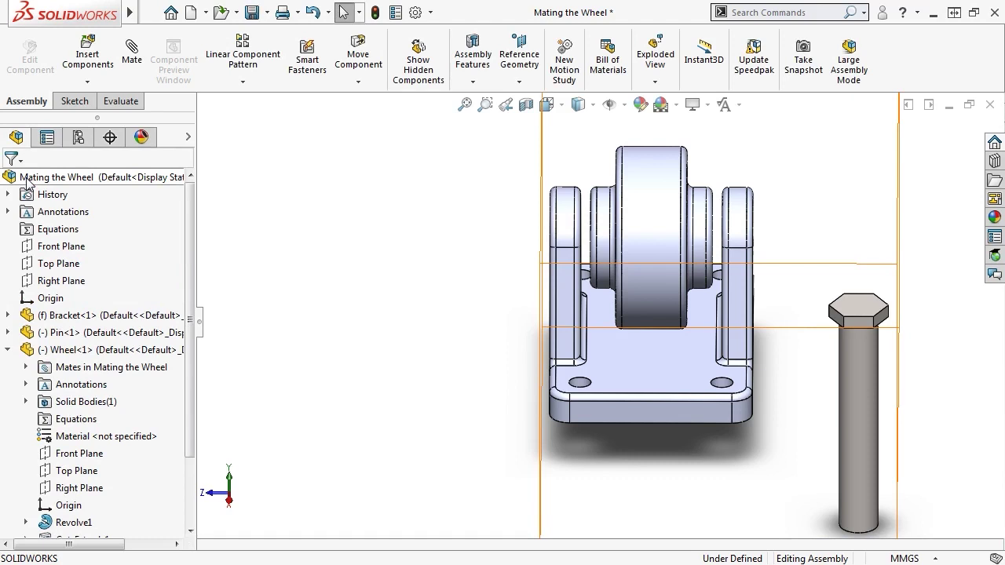
Turn the Wheel about its axis between the Bracket's lugs to test its remaining freedom of movement.
scroll(549, 240, up, 2)
middle_drag(590, 293, 653, 295)
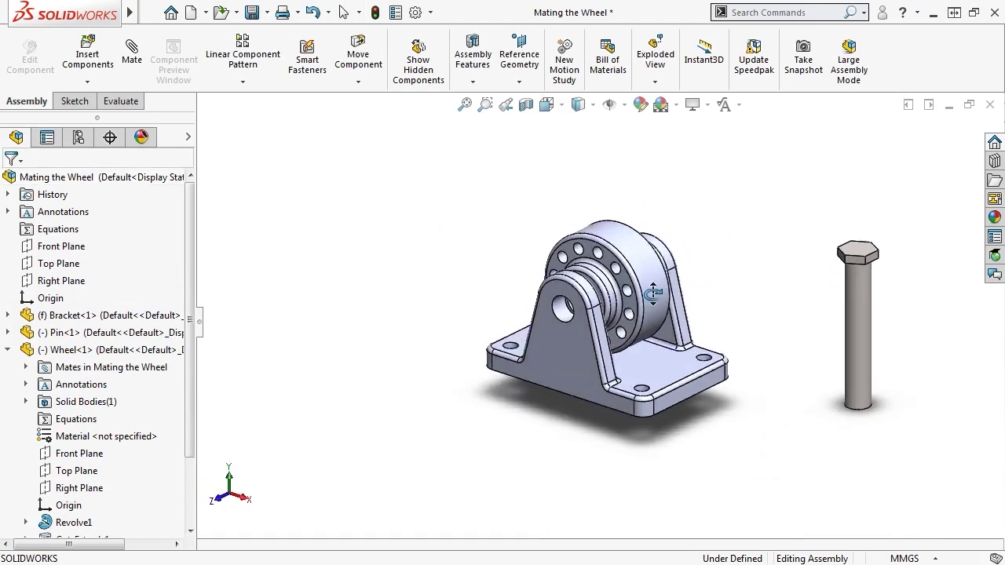
drag(640, 280, 601, 237)
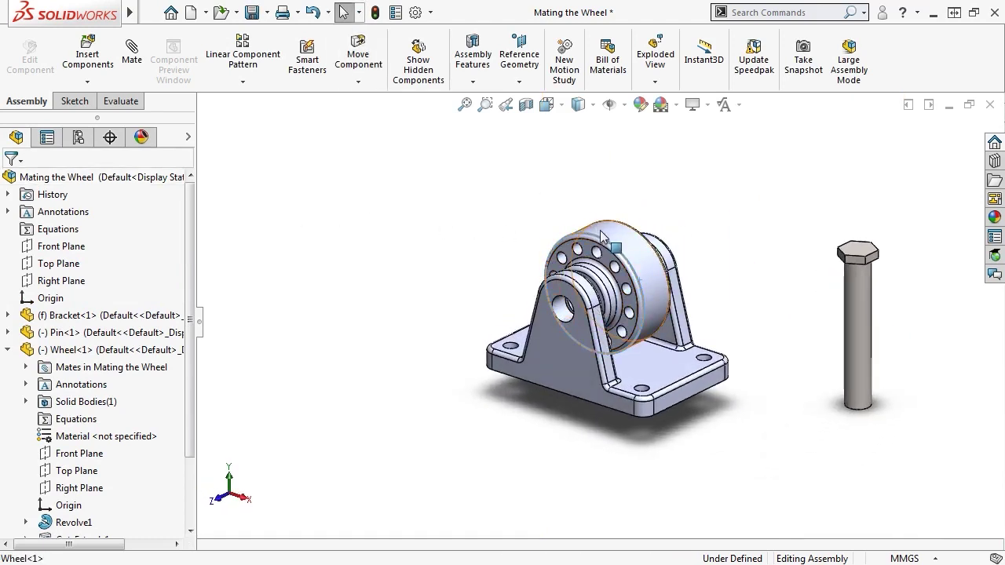
click(736, 303)
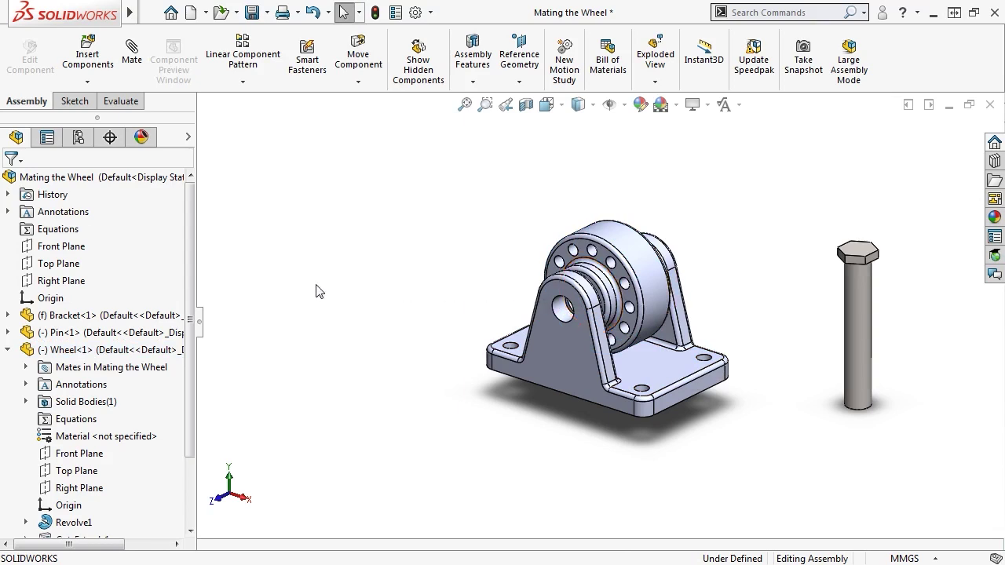
Edit the concentric mate between the Bracket and Wheel to lock rotation, accept it and leave the Mate command.
drag(190, 281, 178, 365)
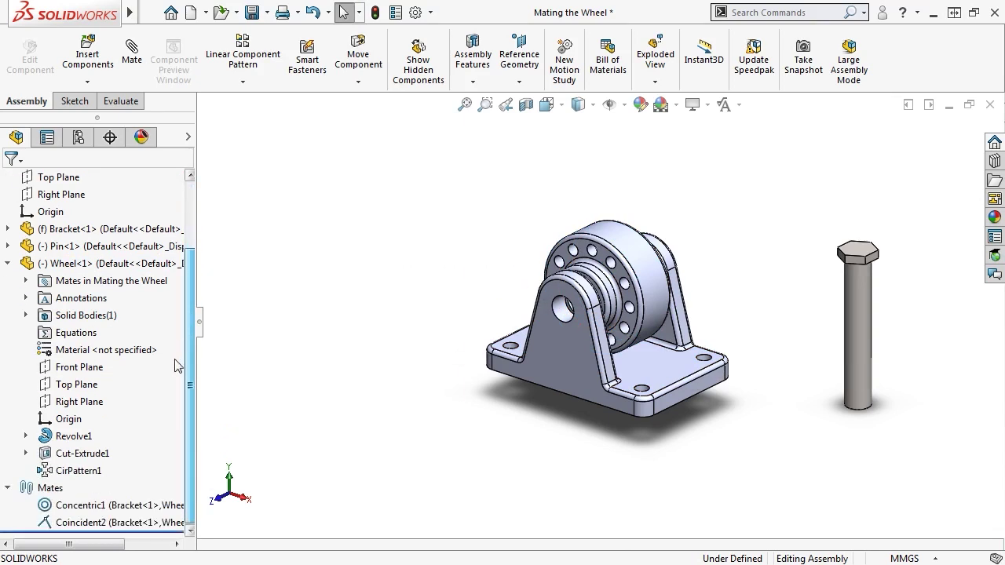
click(67, 505)
click(59, 481)
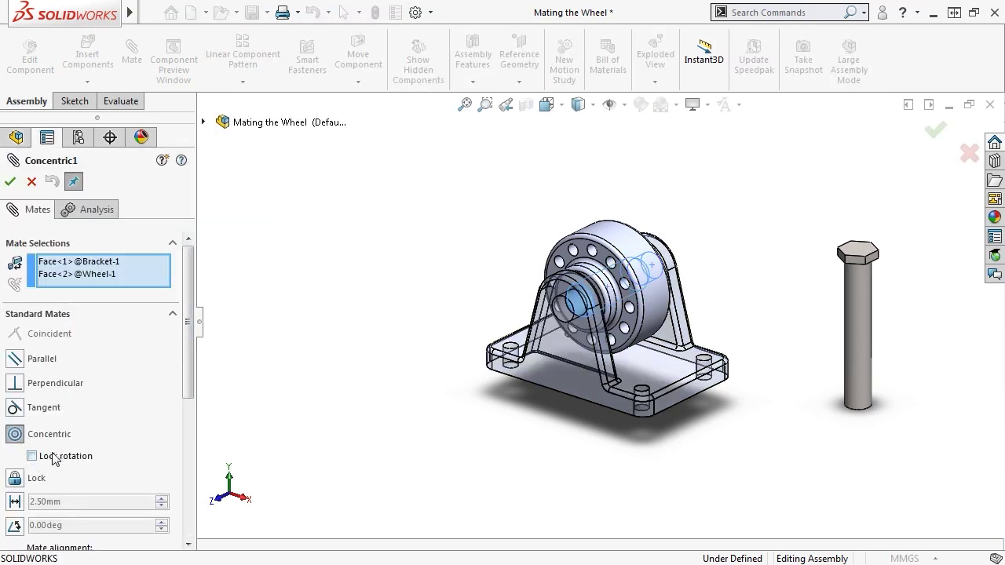
click(50, 456)
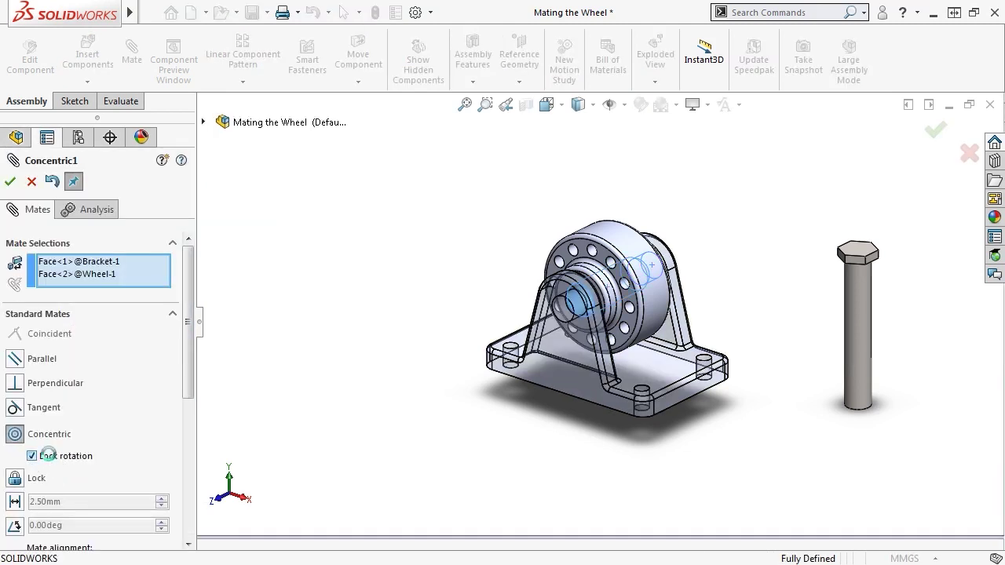
click(11, 182)
click(10, 182)
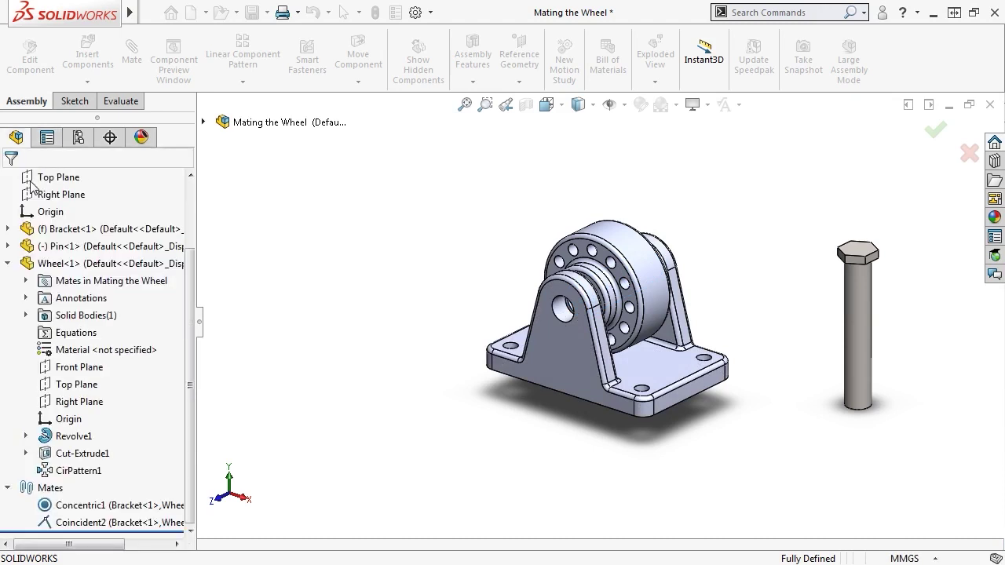
Try to turn the Wheel by its outer face, and unlock the rotation of the concentric mate.
mouse_move(613, 234)
mouse_down()
mouse_move(643, 293)
mouse_move(595, 231)
mouse_move(639, 272)
mouse_move(613, 238)
mouse_up()
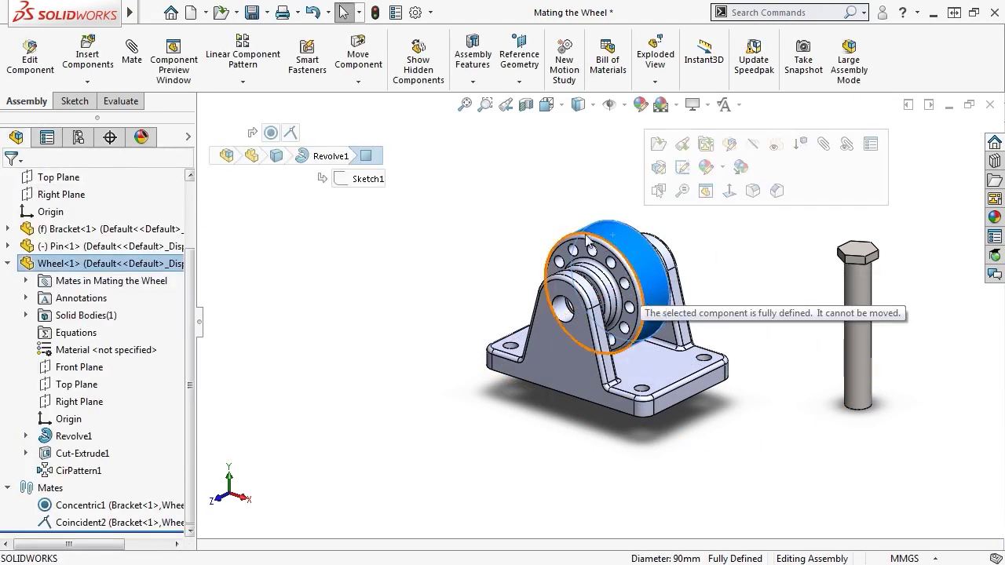
click(456, 255)
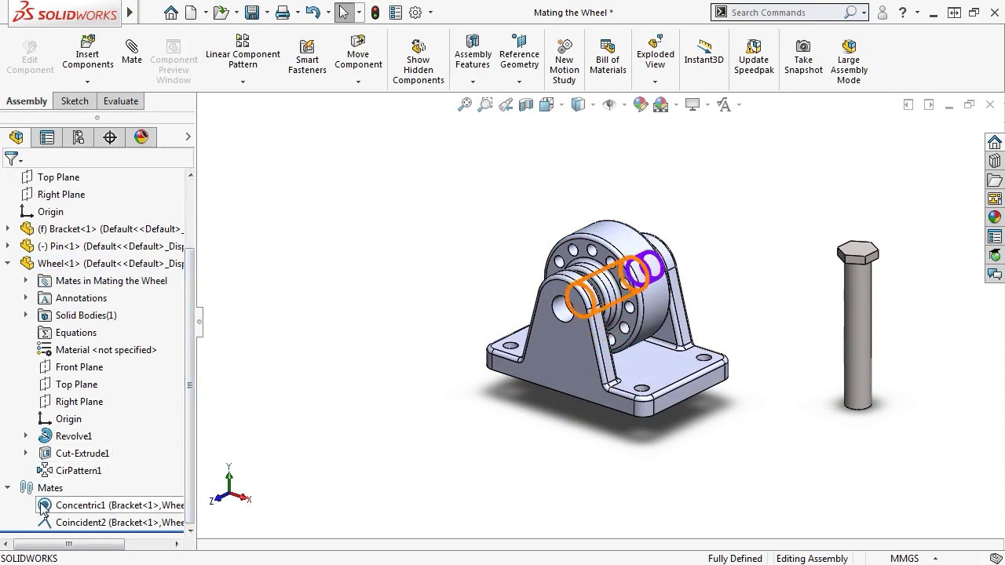
mouse_move(43, 508)
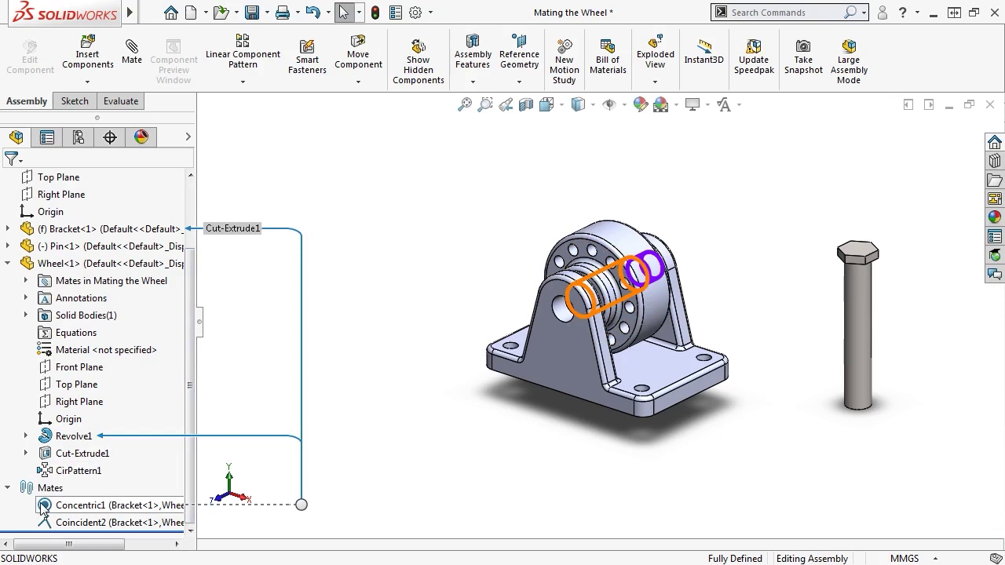
right_click(43, 506)
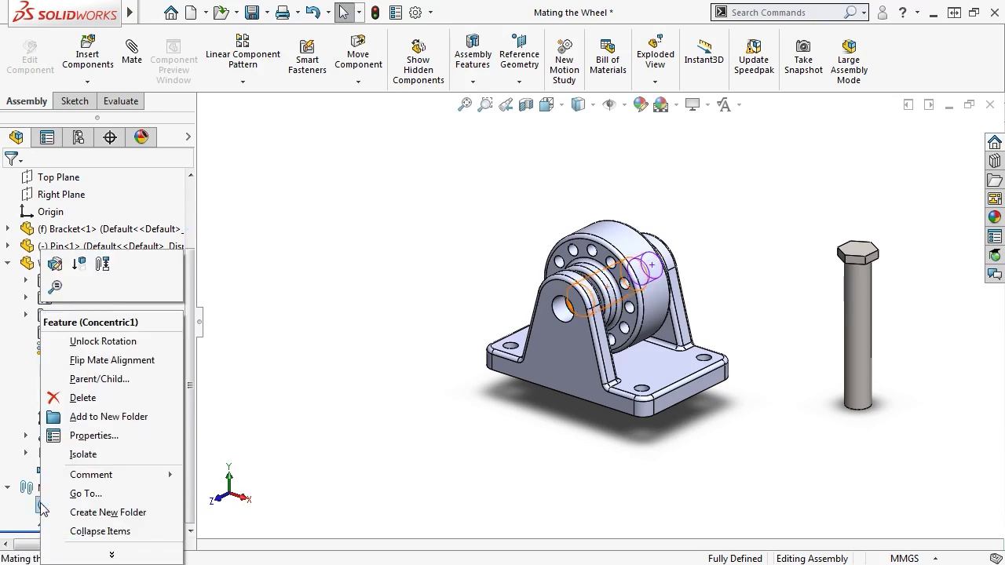
click(72, 344)
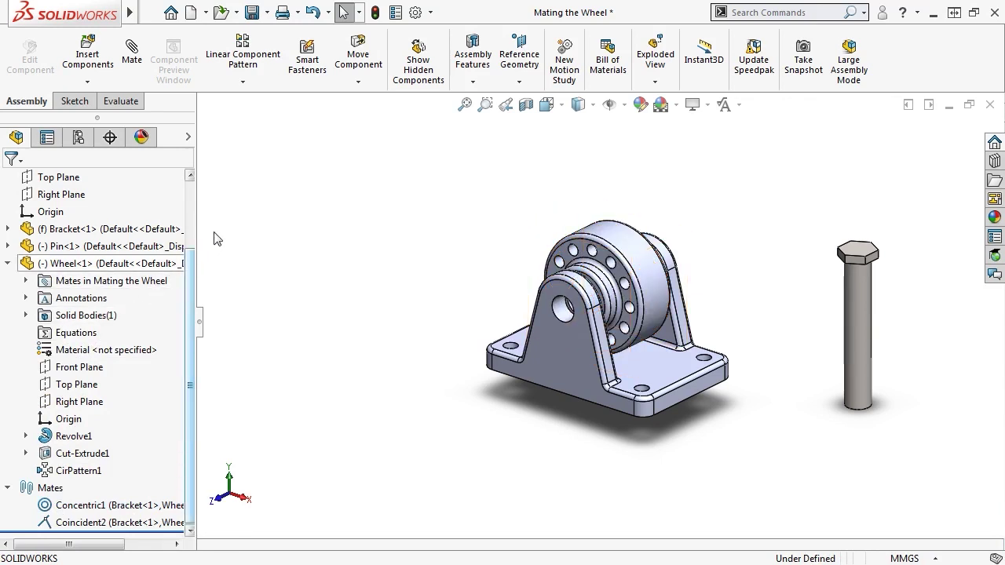
Add a Parallel mate between the Wheel's Top Plane and the upper face of the Bracket's base, and leave the Mate command.
click(131, 48)
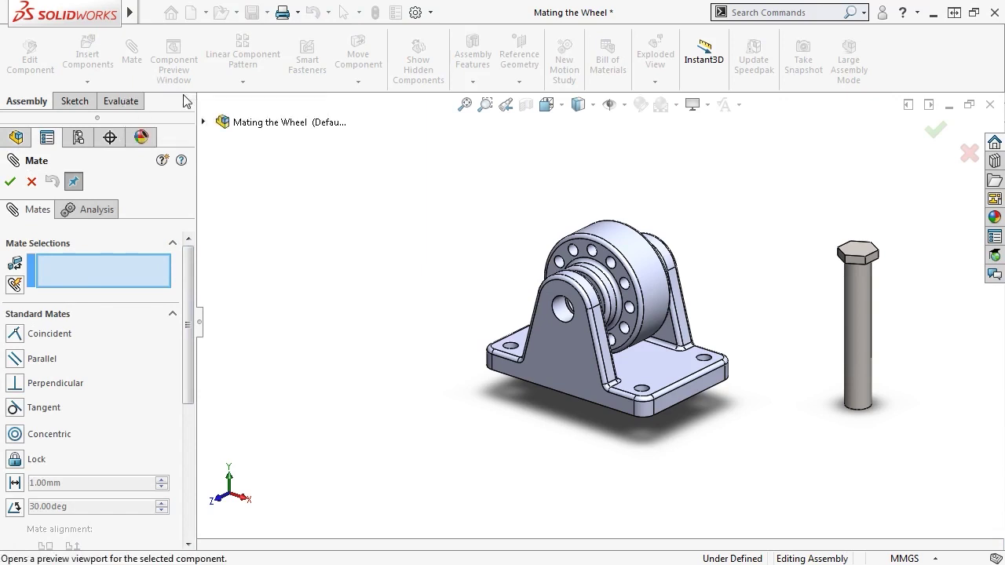
click(208, 123)
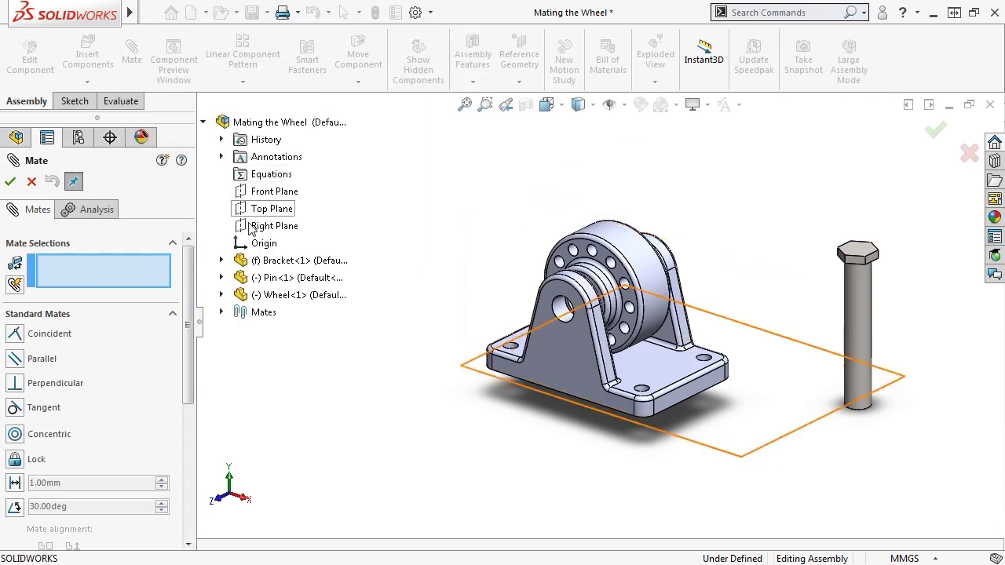
click(222, 296)
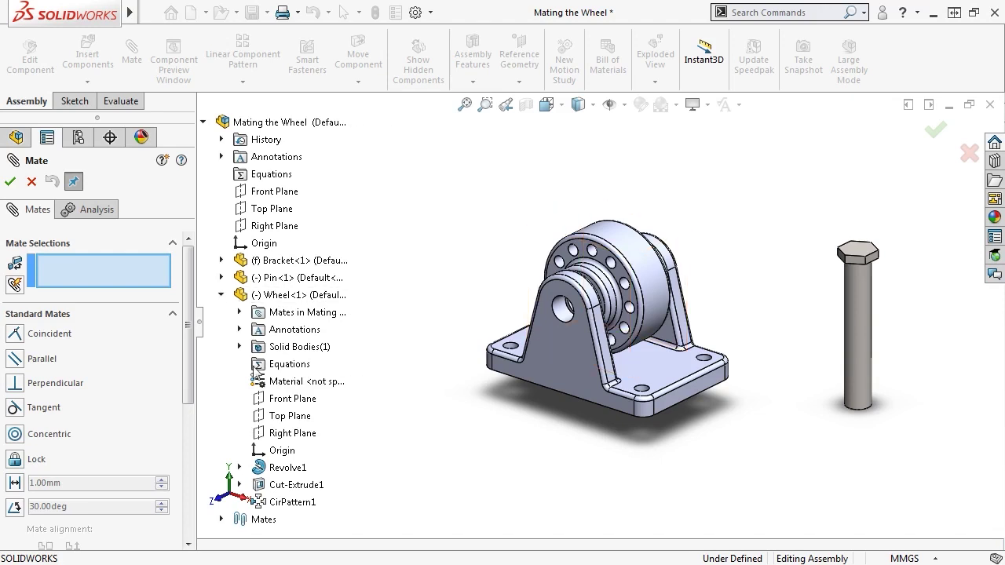
click(260, 419)
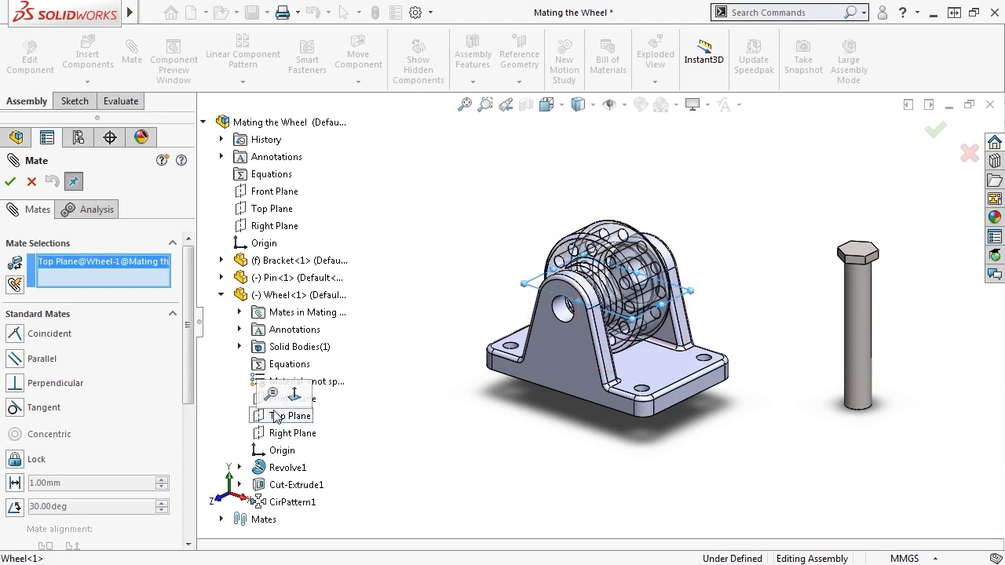
click(675, 358)
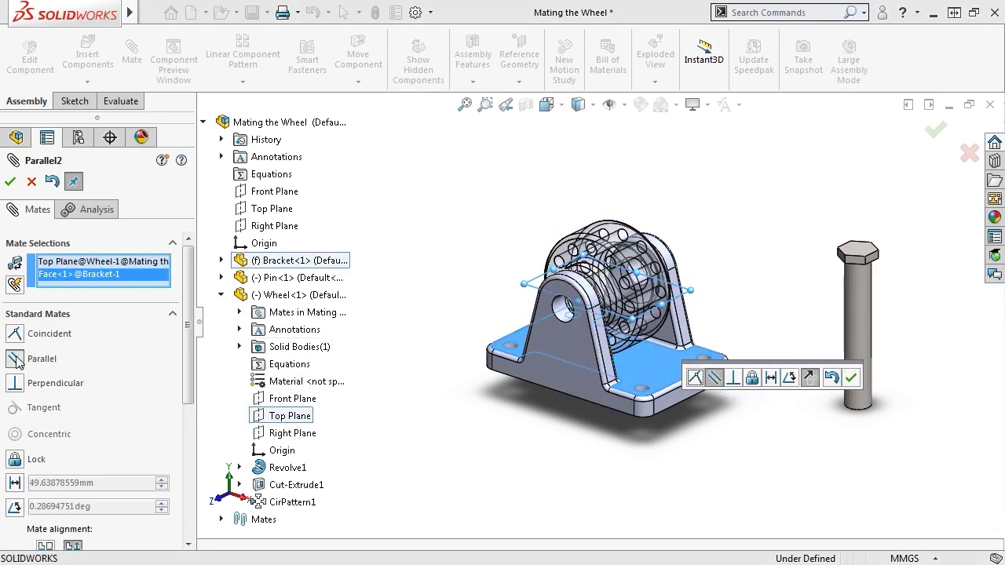
click(11, 181)
click(11, 181)
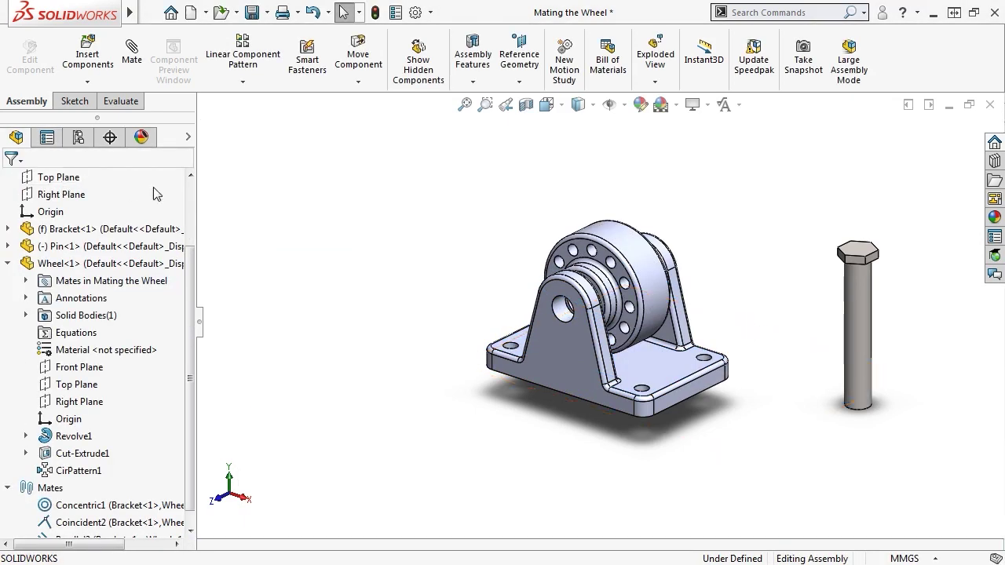
Test whether the Wheel can still be turned with the Parallel mate applied, and clear the selection.
mouse_move(626, 256)
mouse_down()
mouse_move(682, 321)
mouse_move(615, 246)
mouse_up()
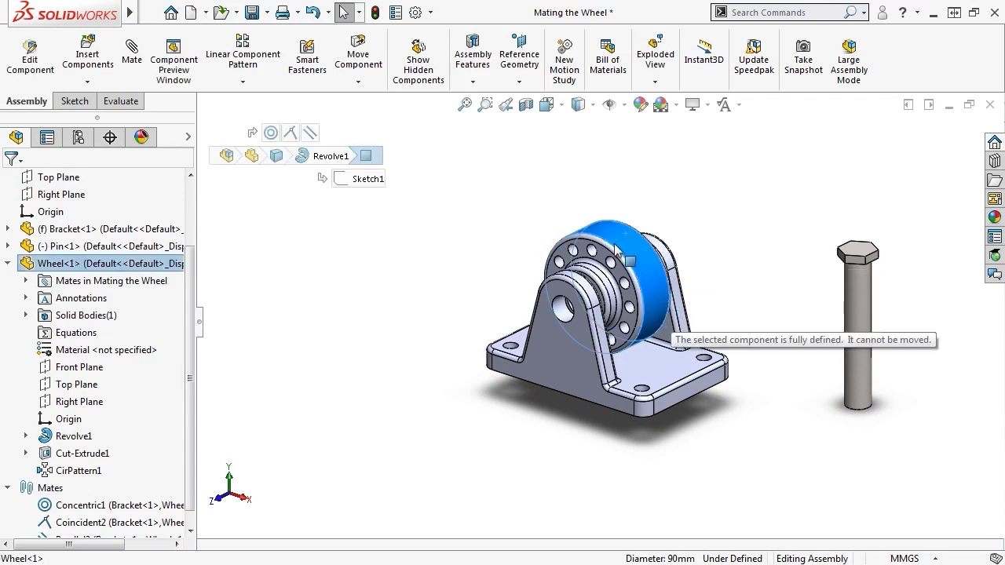
drag(615, 248, 616, 249)
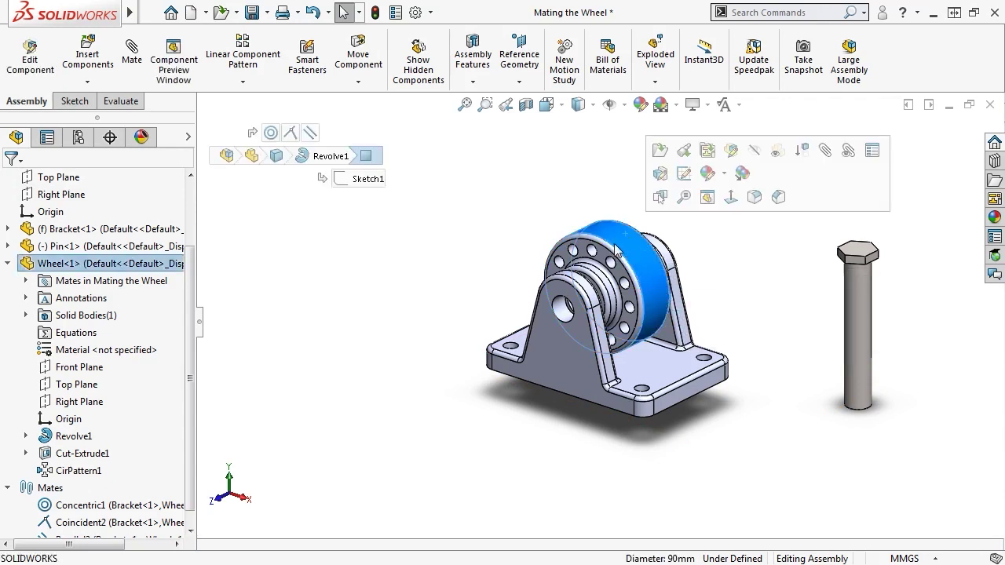
click(570, 209)
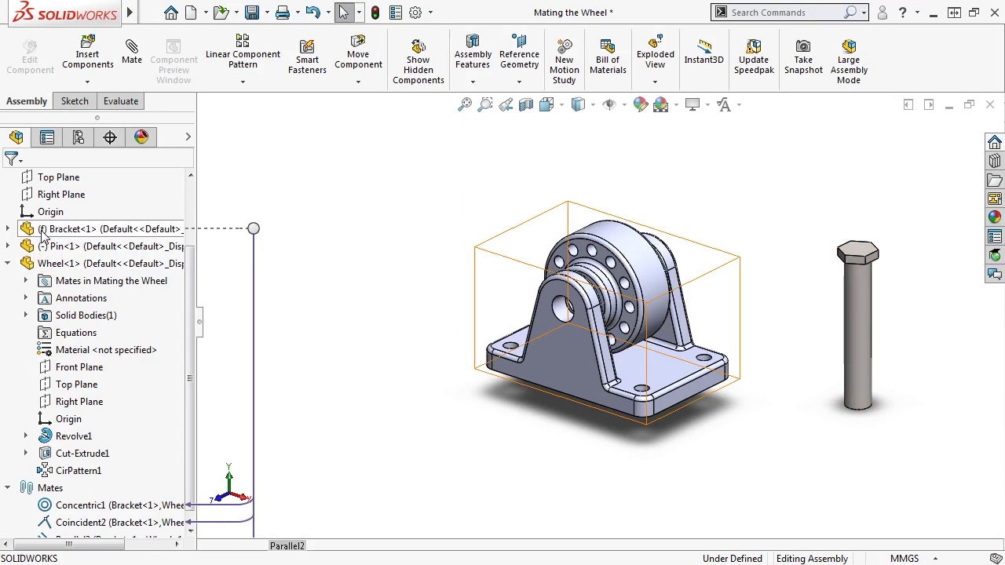
drag(188, 313, 190, 382)
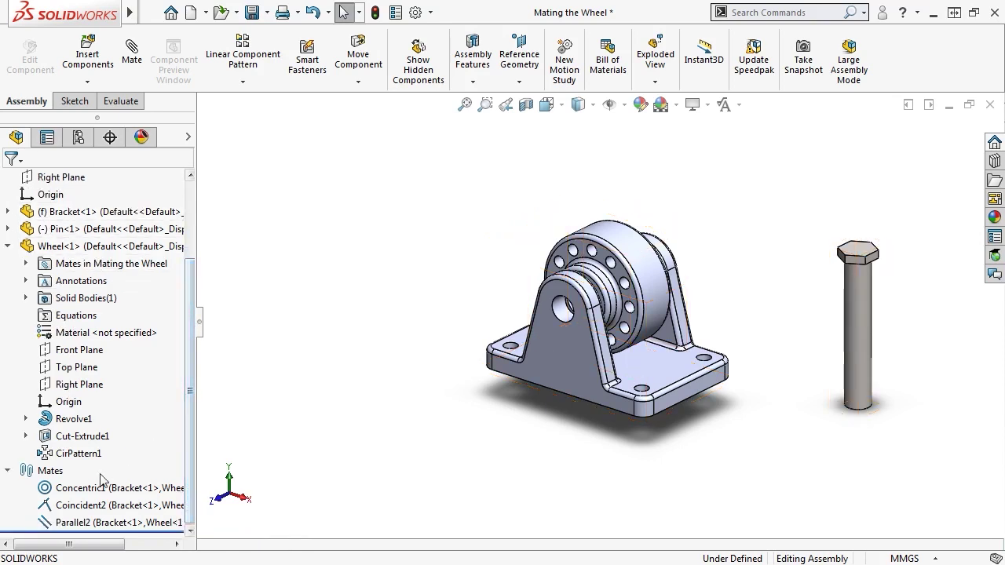
click(50, 524)
key(Delete)
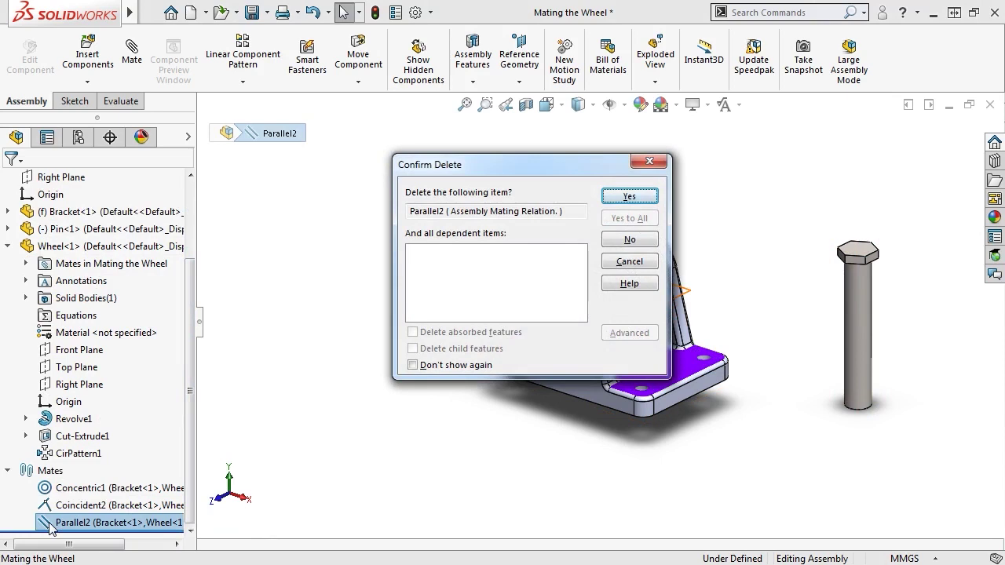
click(649, 163)
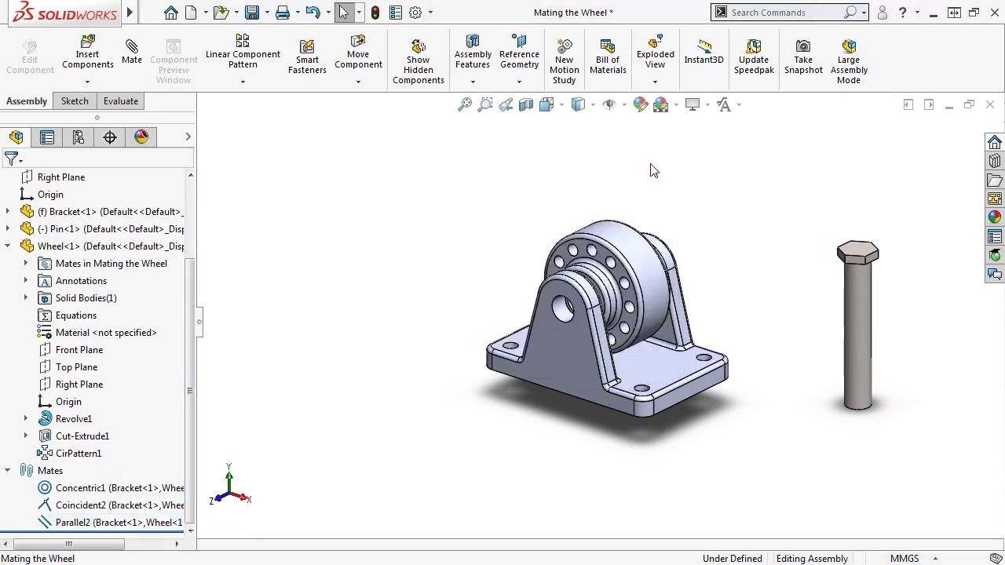
Suppress the Parallel mate between the Bracket and Wheel, and turn the Wheel to test its rotation.
click(45, 524)
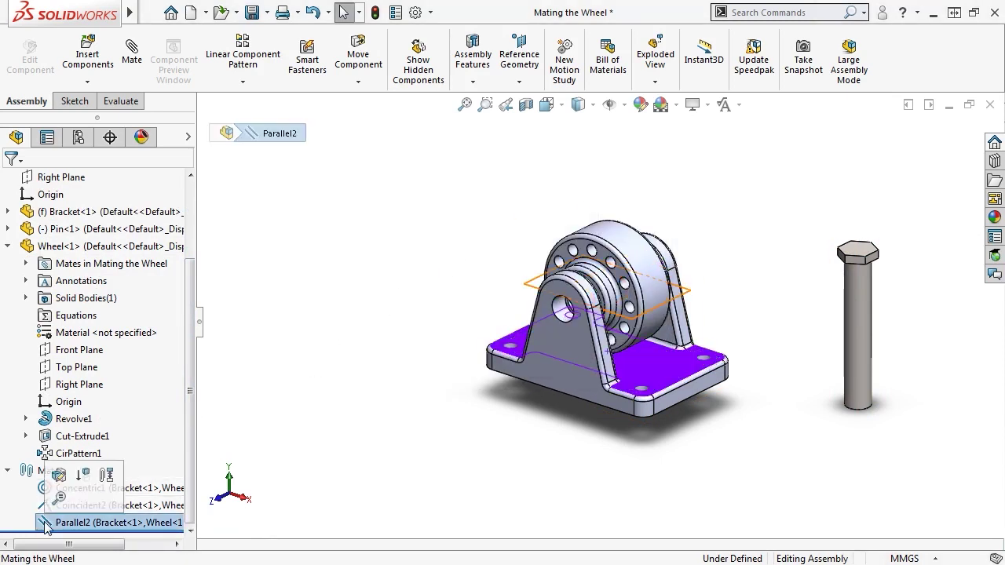
click(83, 478)
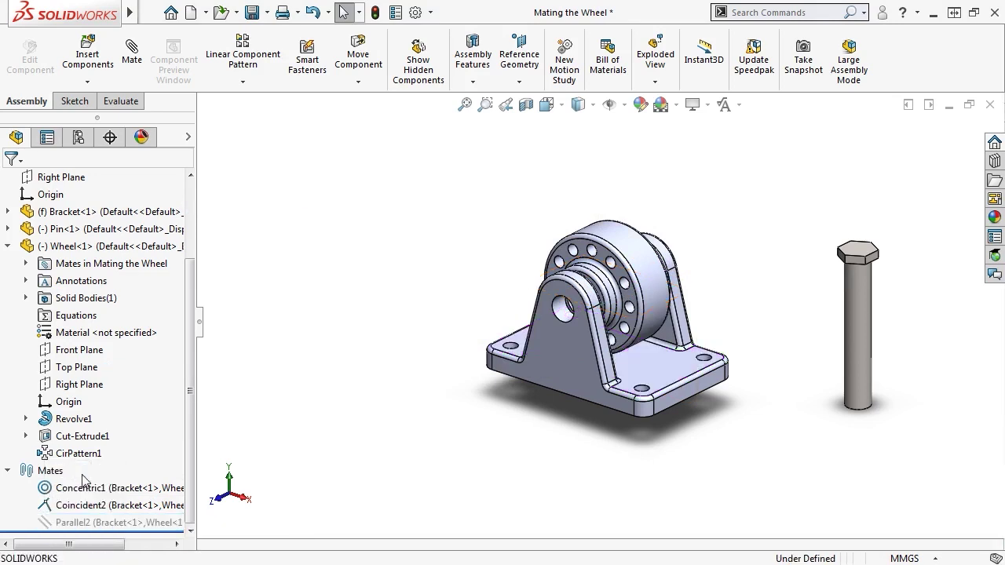
click(649, 251)
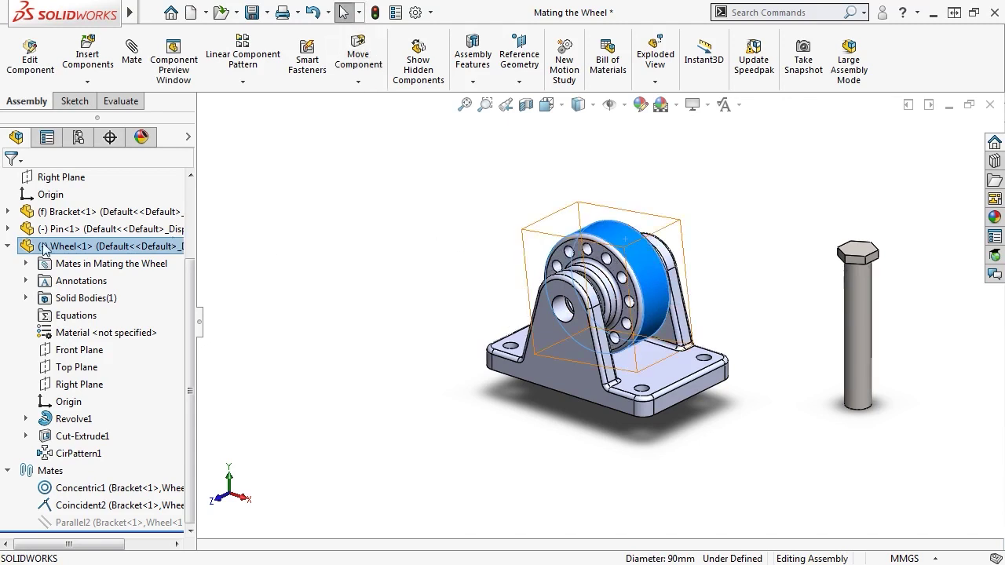
mouse_move(43, 248)
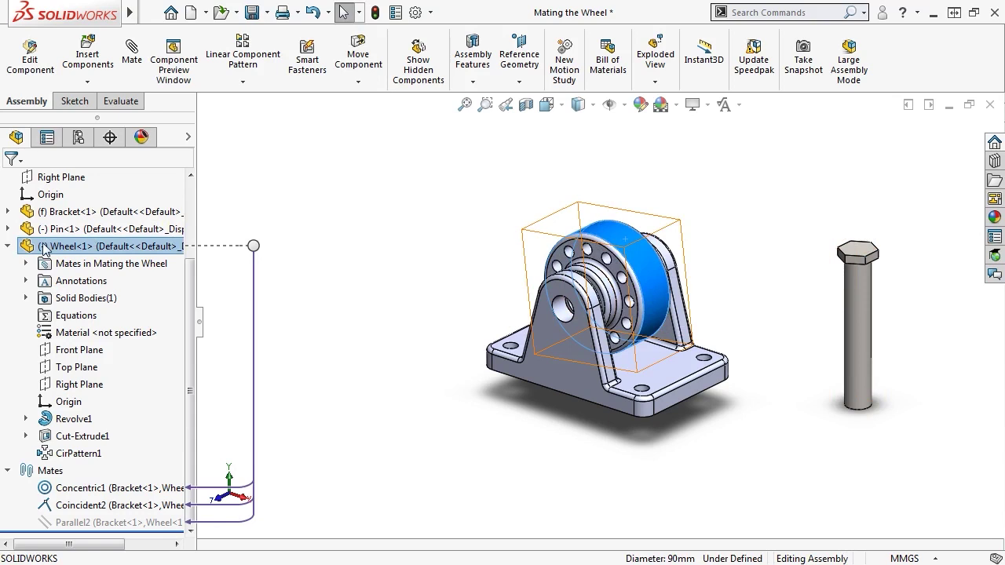
click(247, 284)
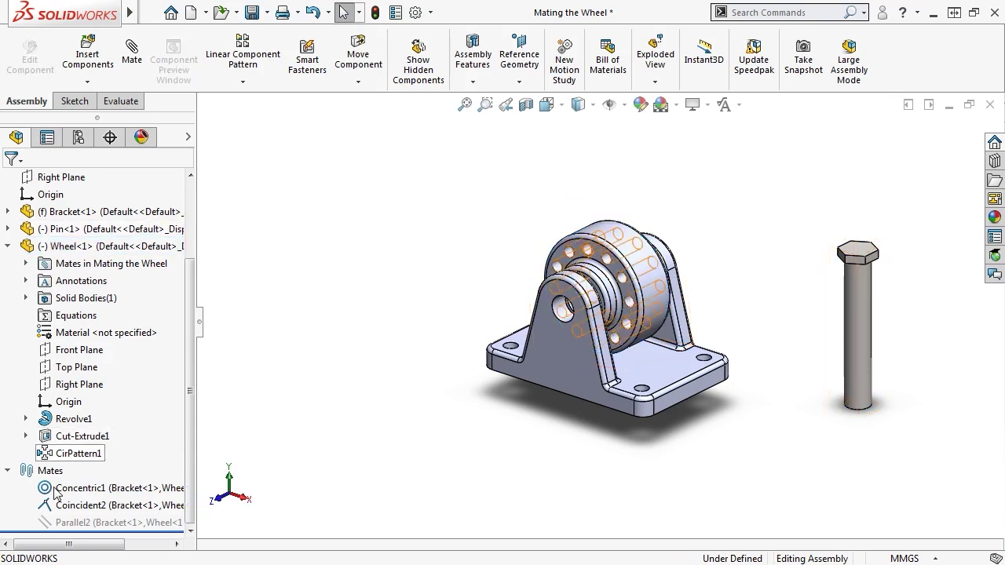
Rename the suppressed Parallel mate as Lock Wheel Rotation.
mouse_move(45, 525)
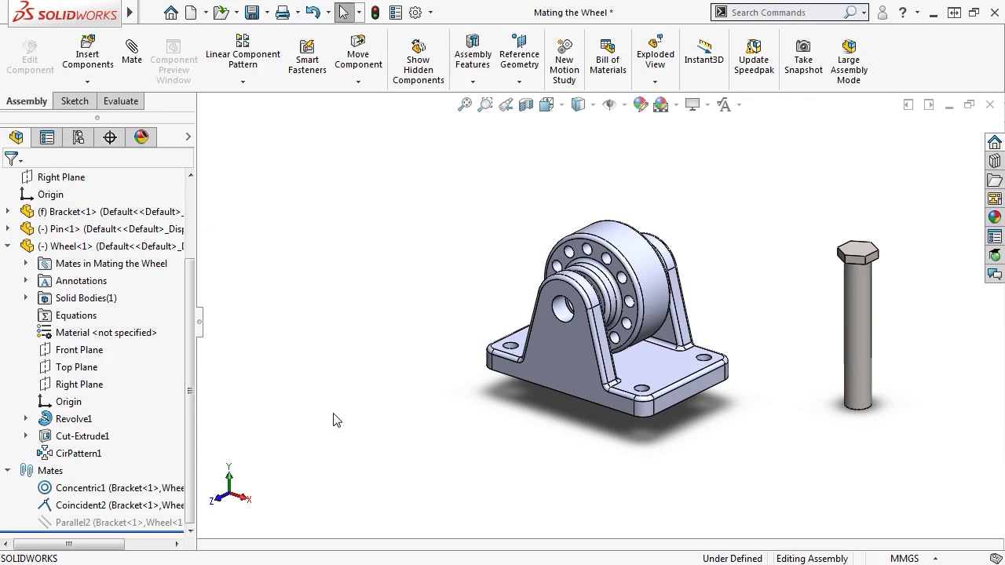
click(76, 522)
click(76, 522)
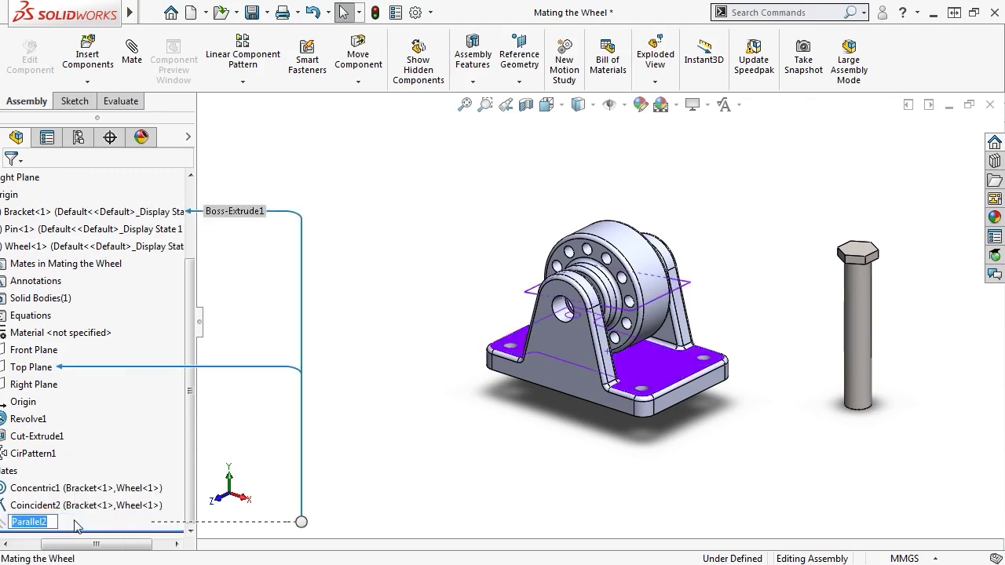
text(Lock )
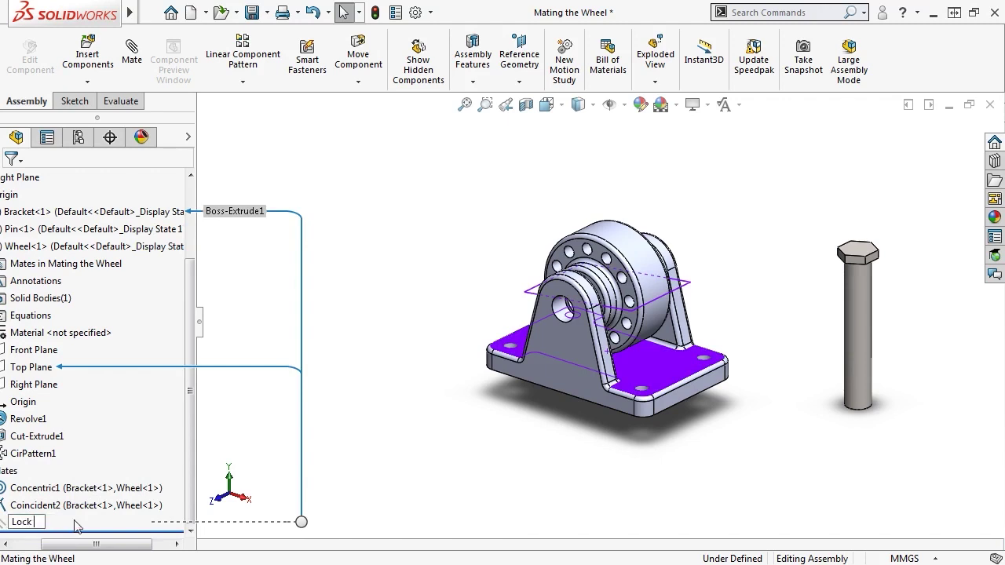
text(Wheel Rotati)
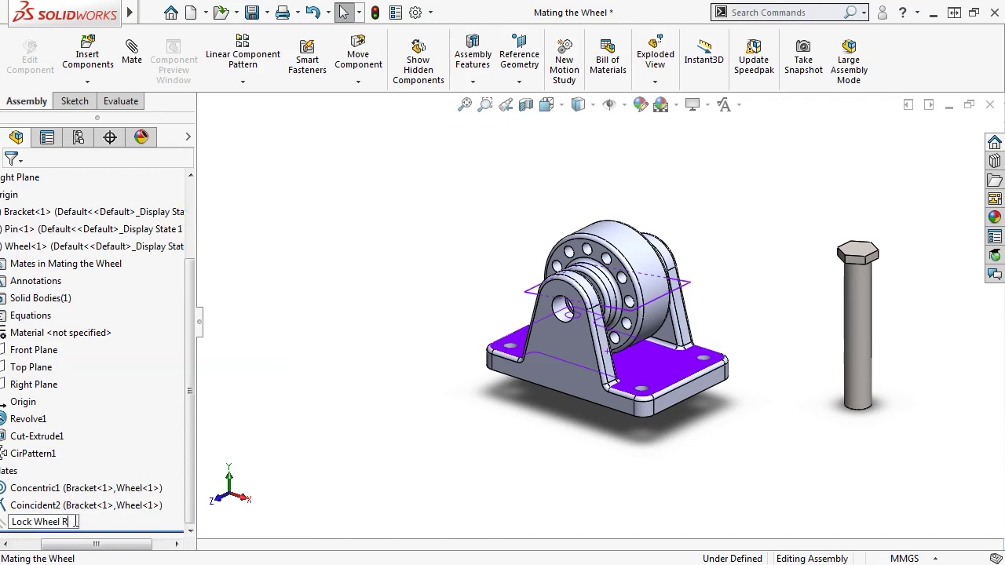
text(on)
key(Return)
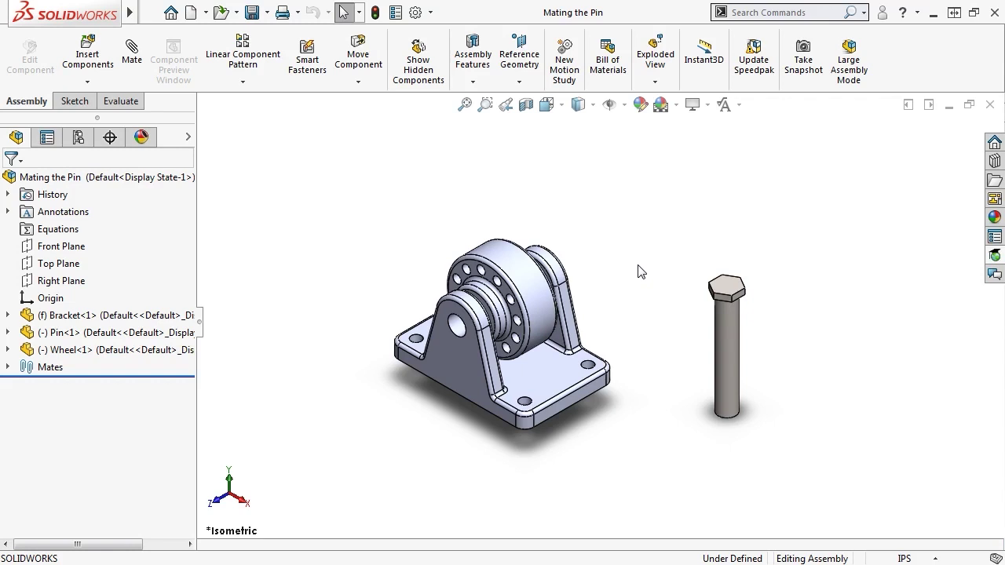
Add a Concentric mate between the Pin's cylindrical shaft and the hole in the Bracket's front upright.
click(727, 322)
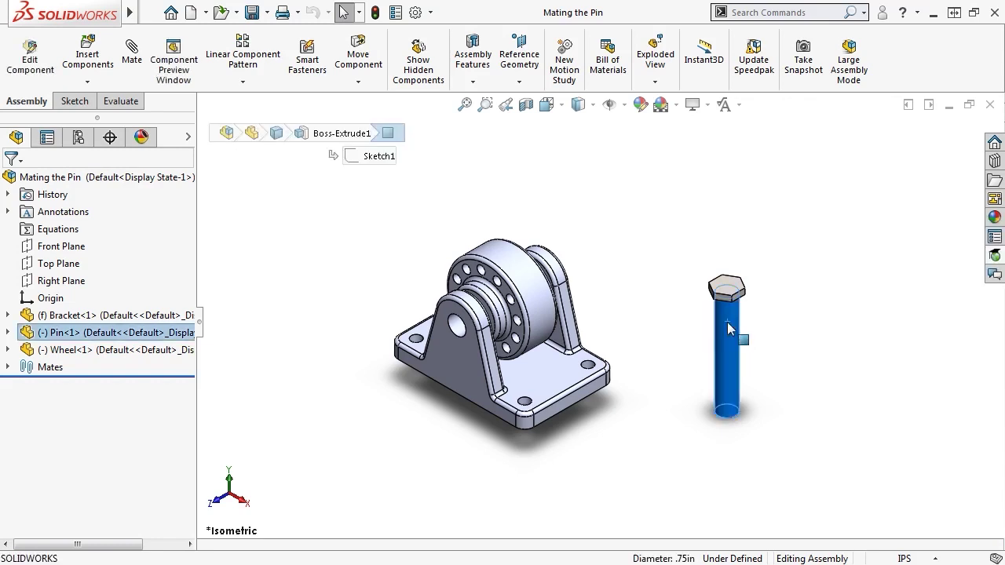
ctrl+click(465, 359)
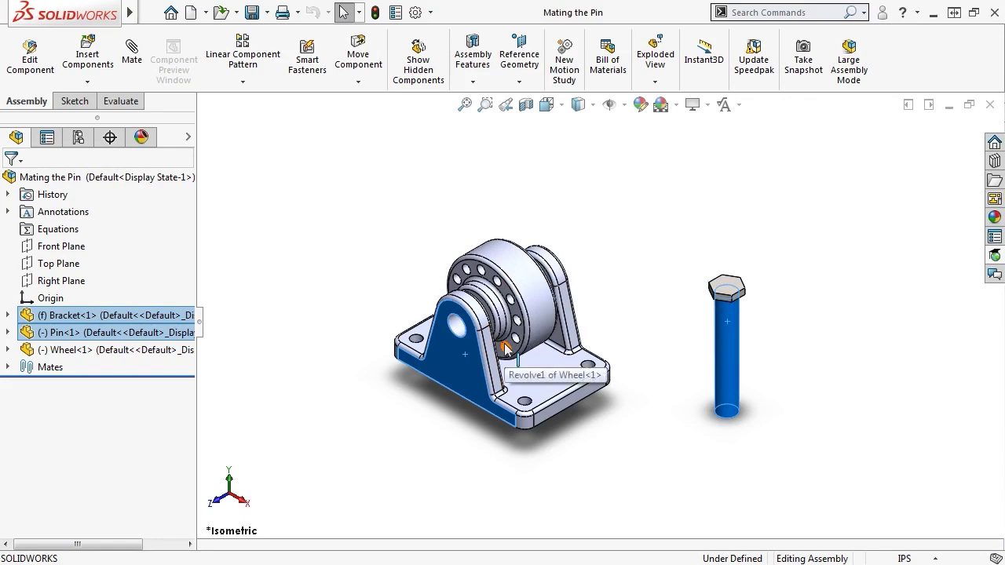
ctrl+click(464, 359)
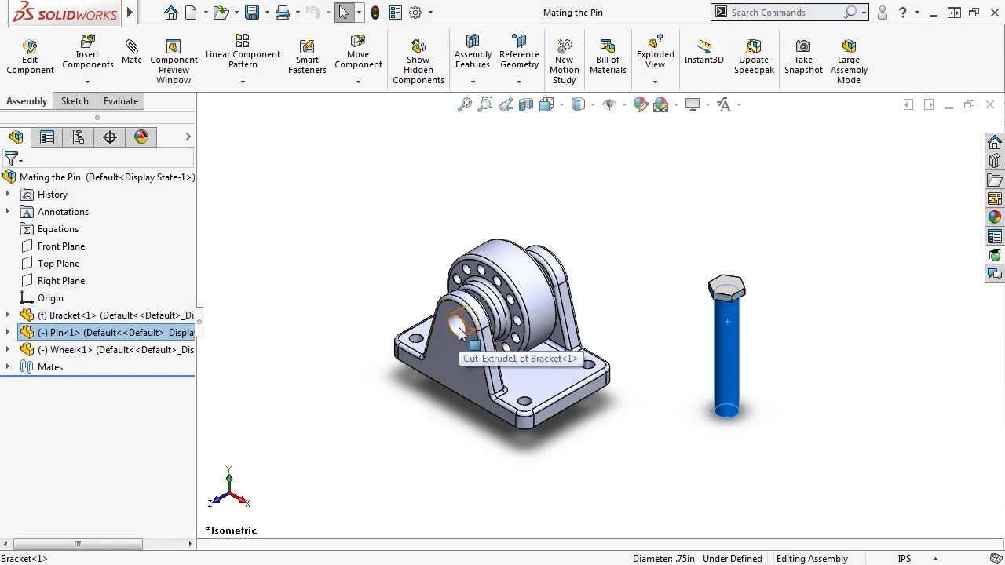
ctrl+click(459, 328)
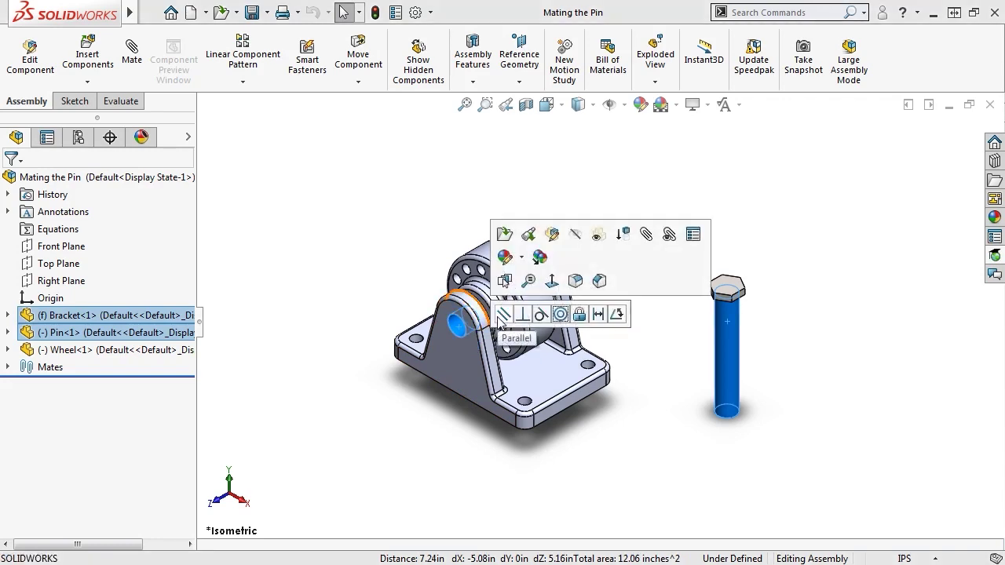
click(559, 315)
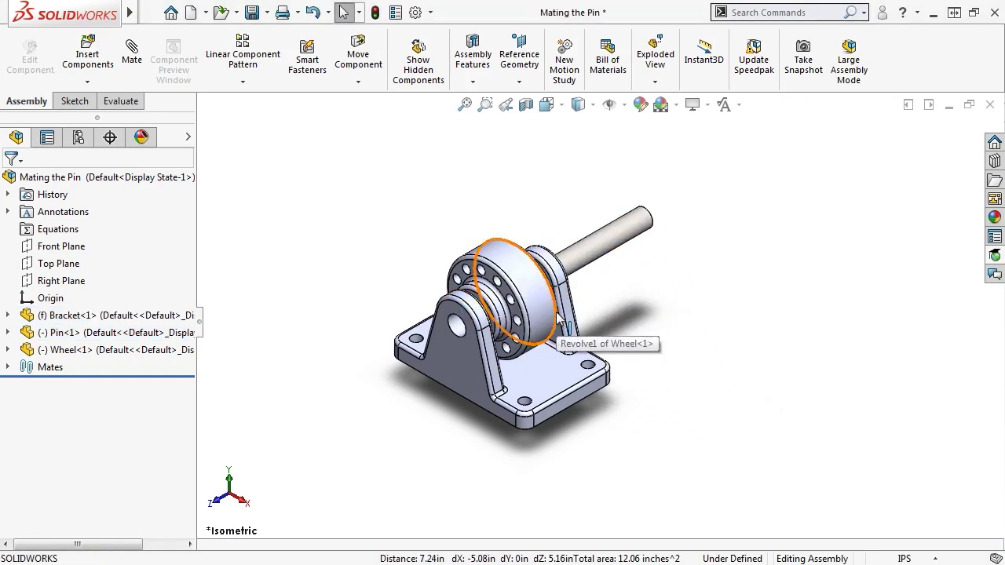
Flip the alignment of the Concentric mate between the Bracket and Pin, and flip it back again.
click(8, 367)
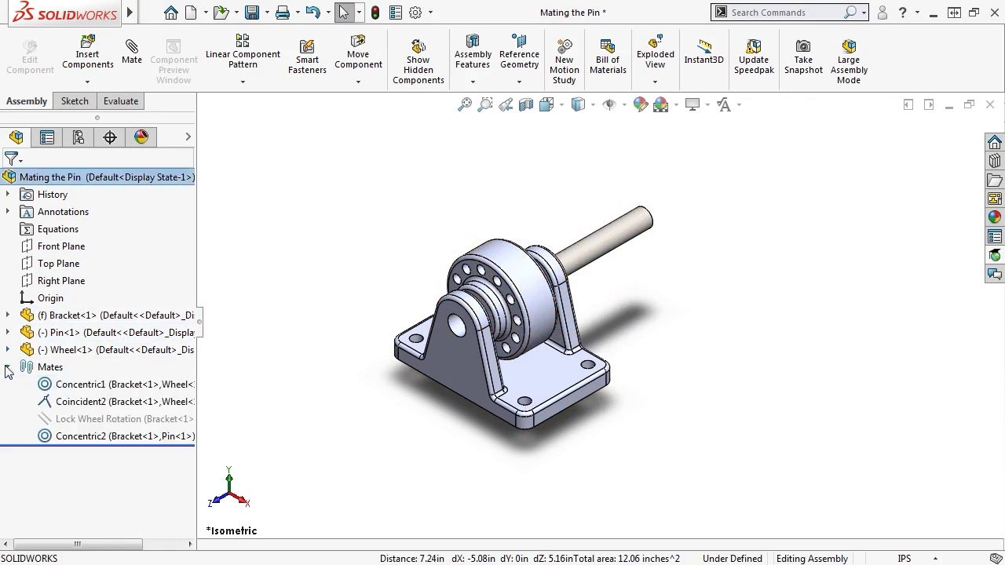
right_click(49, 436)
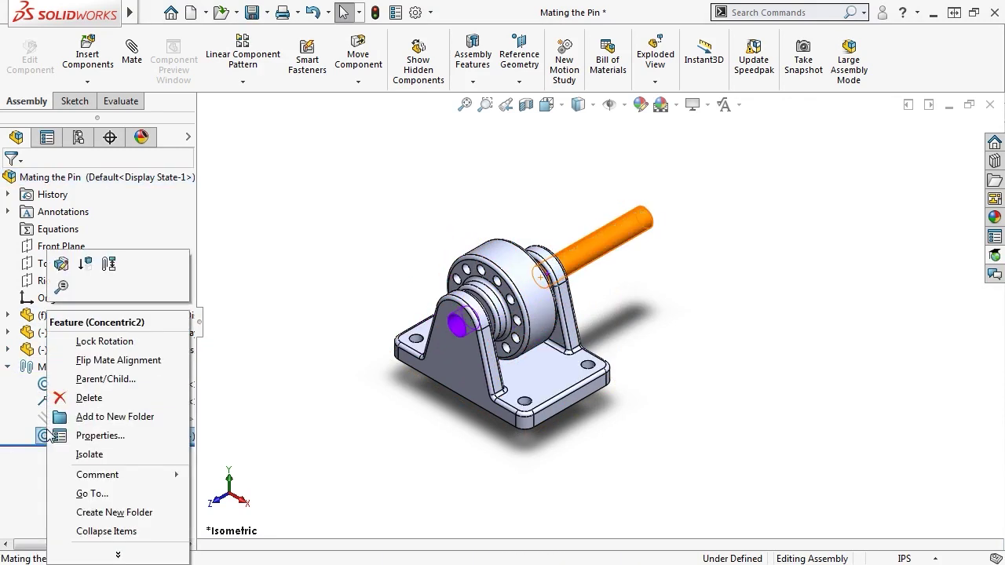
click(69, 360)
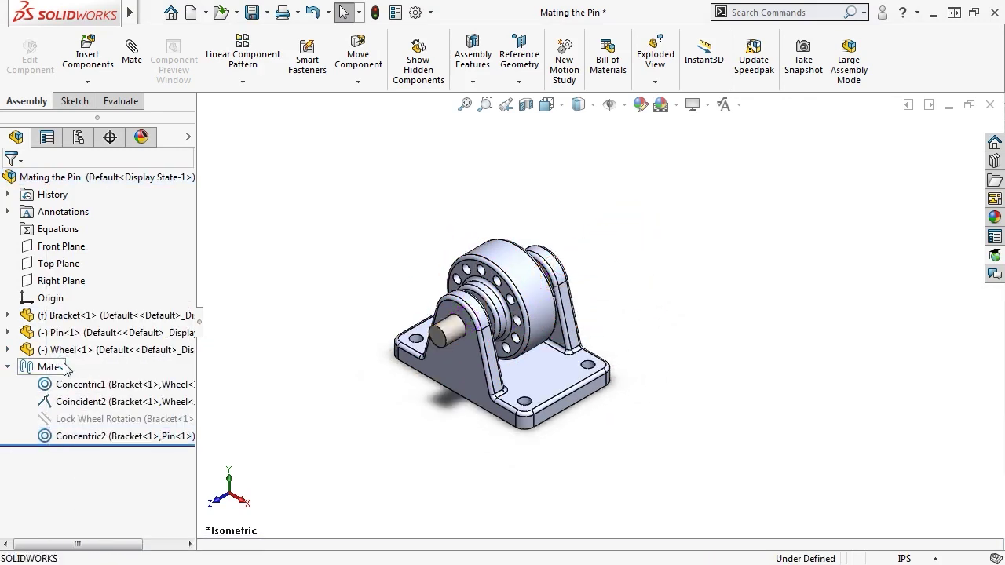
right_click(45, 435)
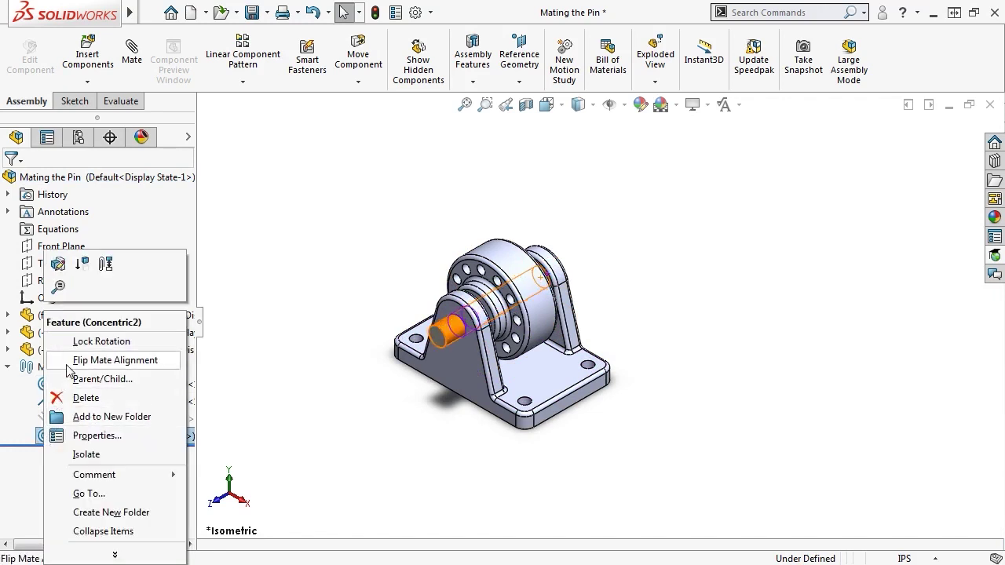
click(68, 362)
Slide the Pin along its axis until its hexagonal head sits outside the Bracket's front upright, and clear the selection.
click(601, 269)
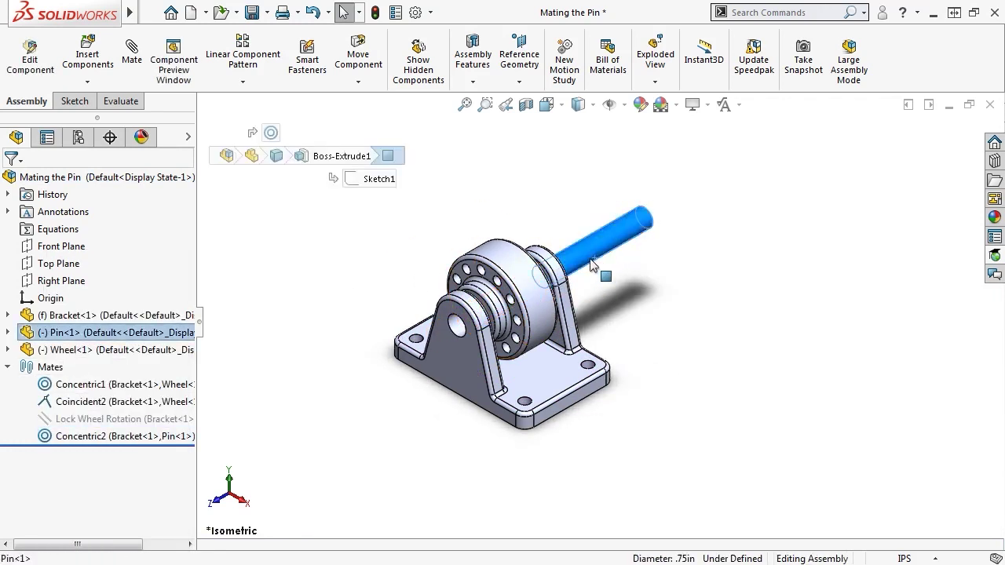
drag(601, 269, 473, 325)
click(598, 297)
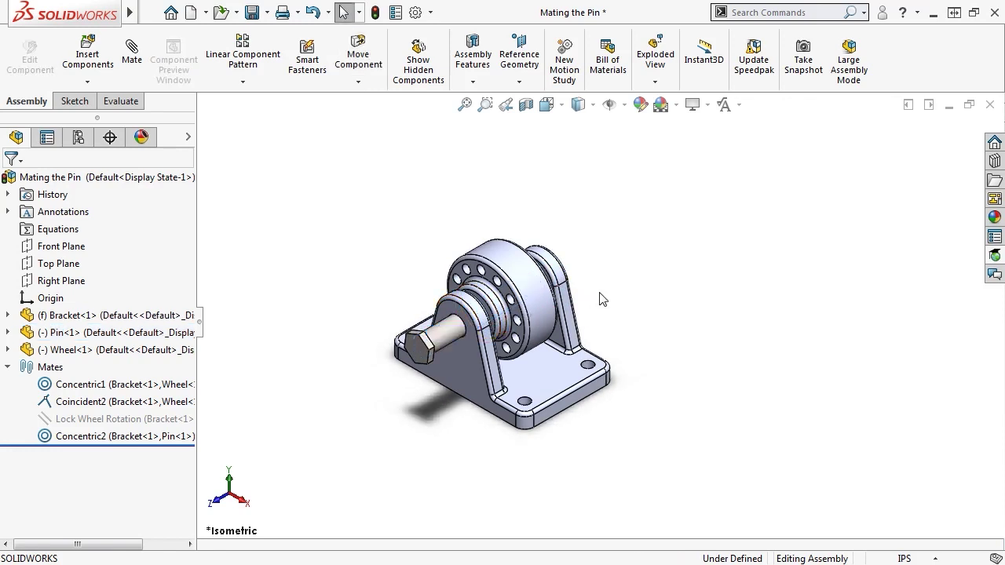
Add a Coincident mate between the underside of the Pin's head and the outer face of the Bracket's front upright.
middle_drag(616, 293, 578, 314)
scroll(404, 296, down, 4)
click(454, 314)
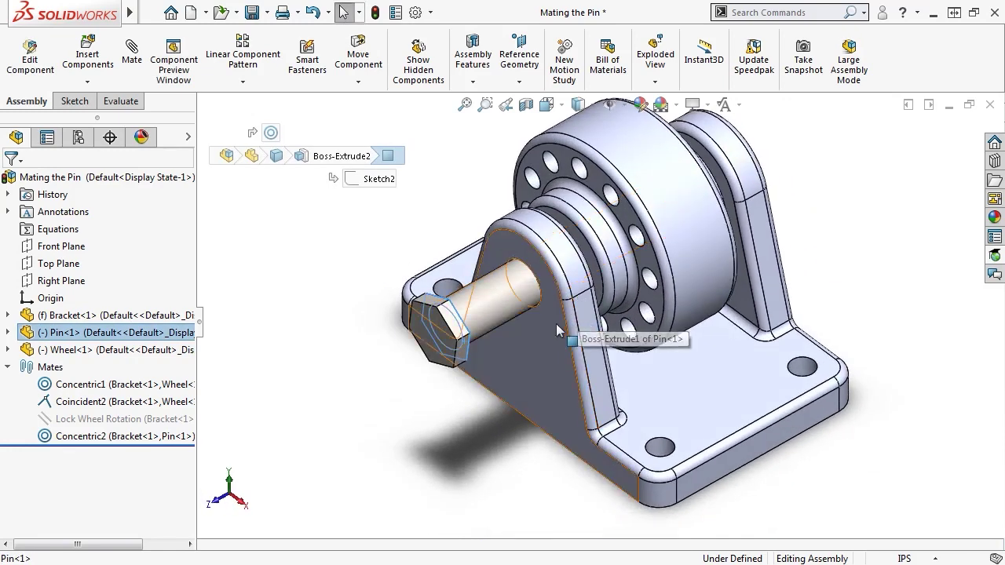
ctrl+click(555, 325)
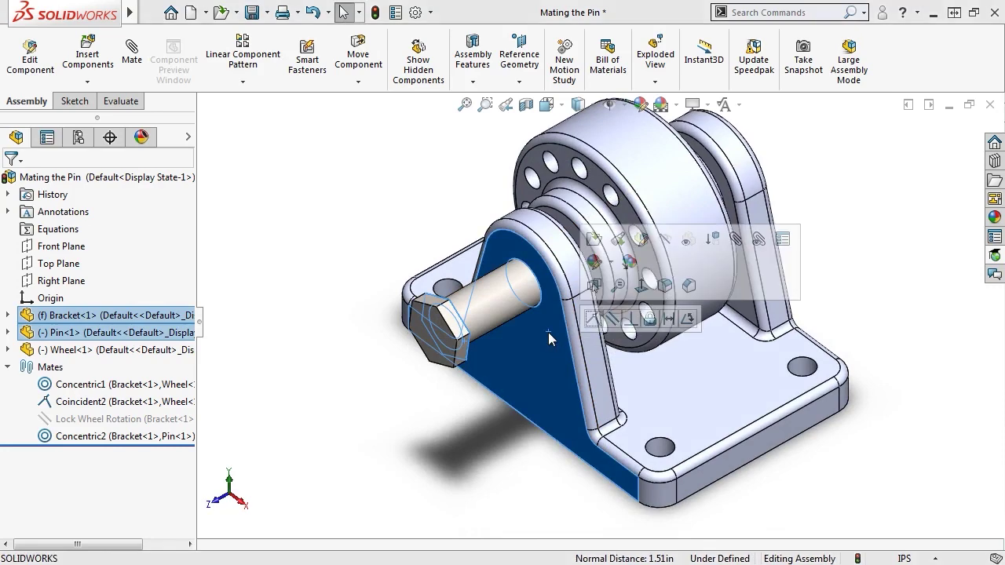
click(593, 318)
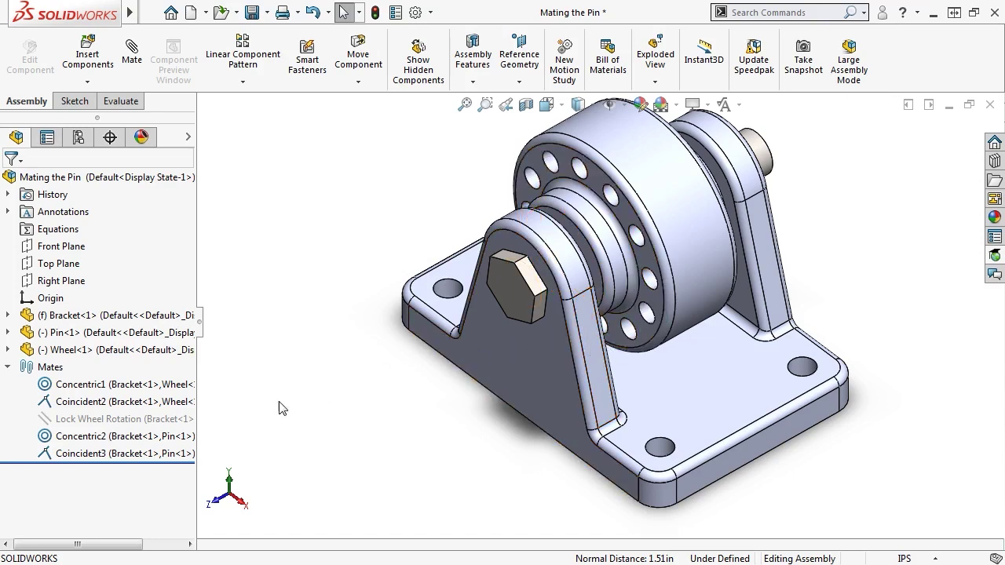
Delete both the Concentric and Coincident mates between the Bracket and Pin.
click(158, 443)
ctrl+click(156, 456)
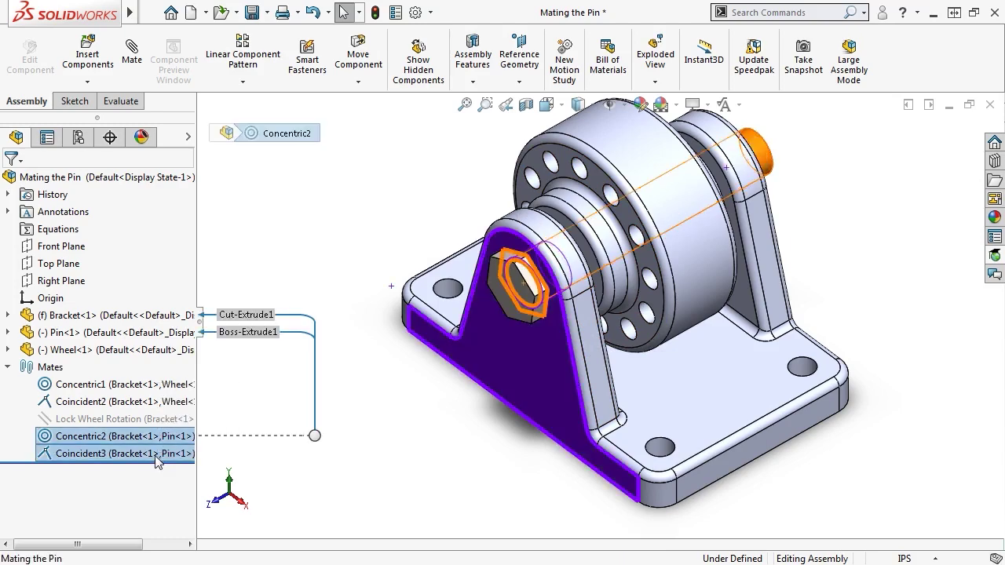
key(Delete)
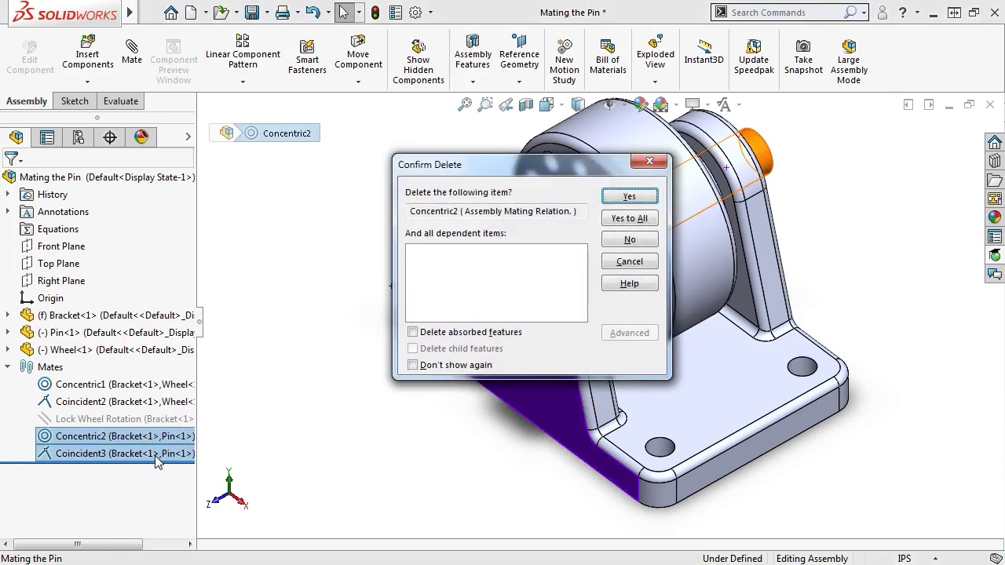
click(623, 199)
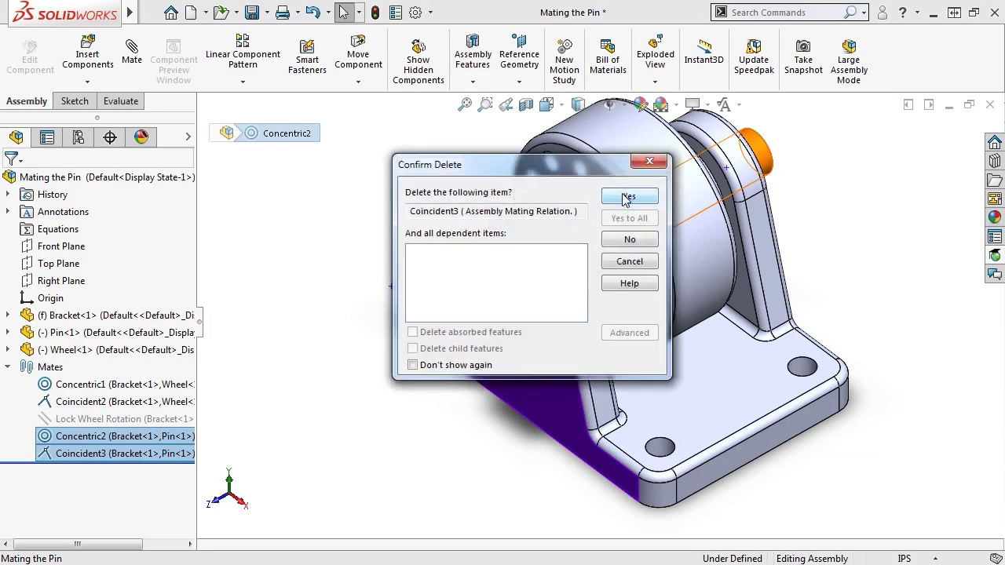
click(623, 199)
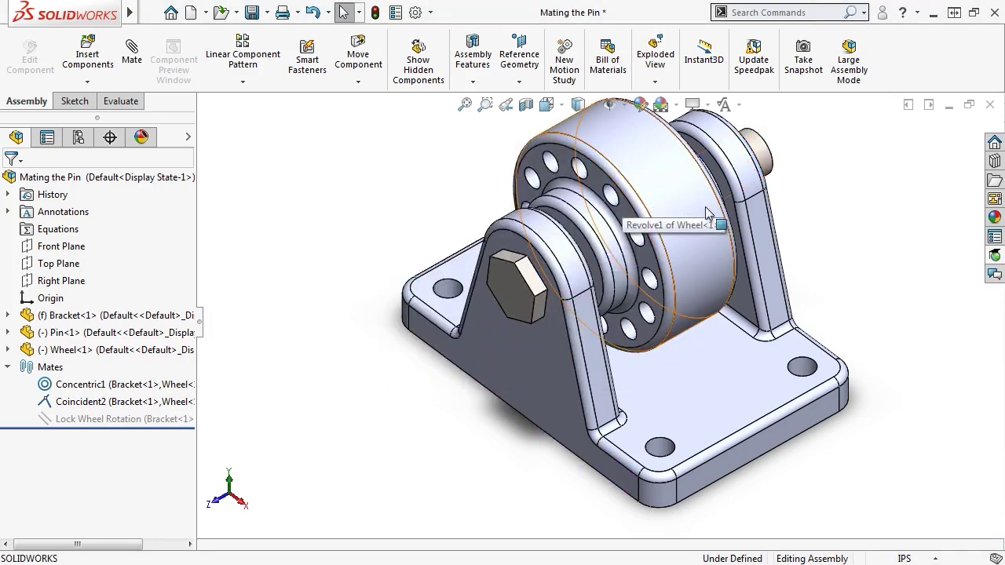
Move the Pin clear of the Bracket and rotate it to expose the circular edge beneath its head.
scroll(746, 249, up, 1)
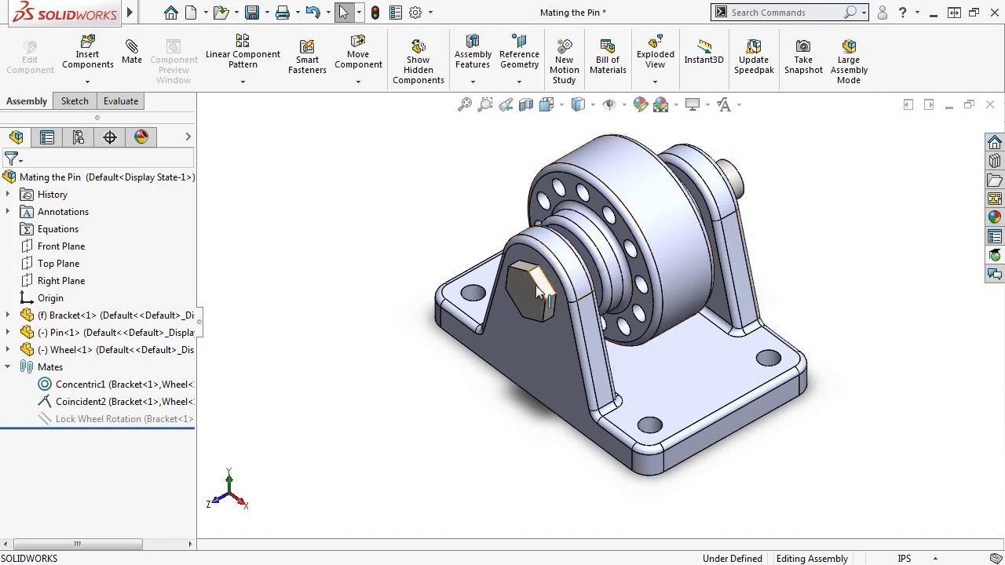
drag(530, 292, 336, 223)
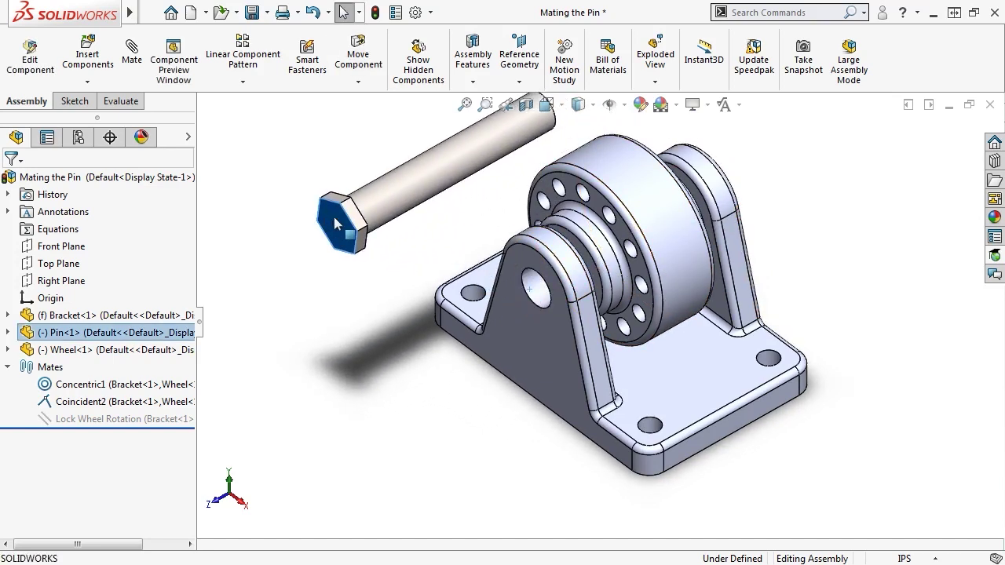
right_drag(416, 188, 352, 221)
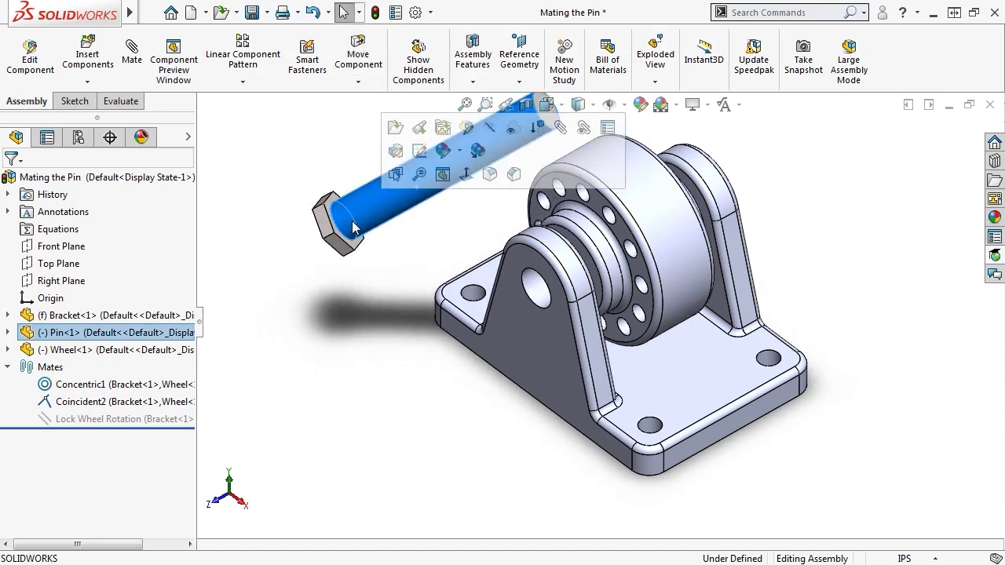
click(394, 259)
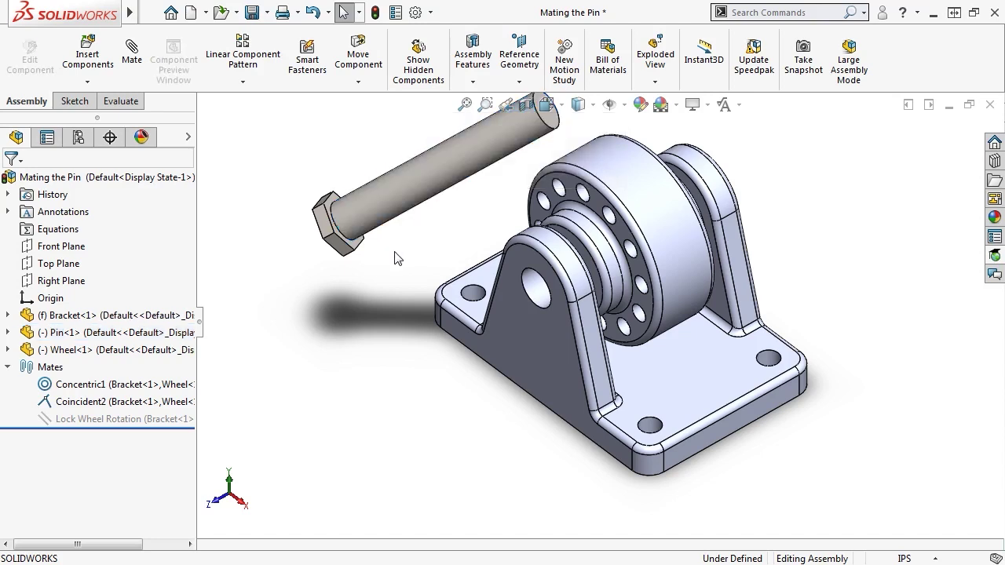
Try a concentric SmartMate between the Pin's shaft and the Bracket's front hole, and undo it.
click(367, 213)
mouse_move(367, 214)
mouse_down()
mouse_move(378, 218)
mouse_move(376, 208)
mouse_move(374, 222)
mouse_up()
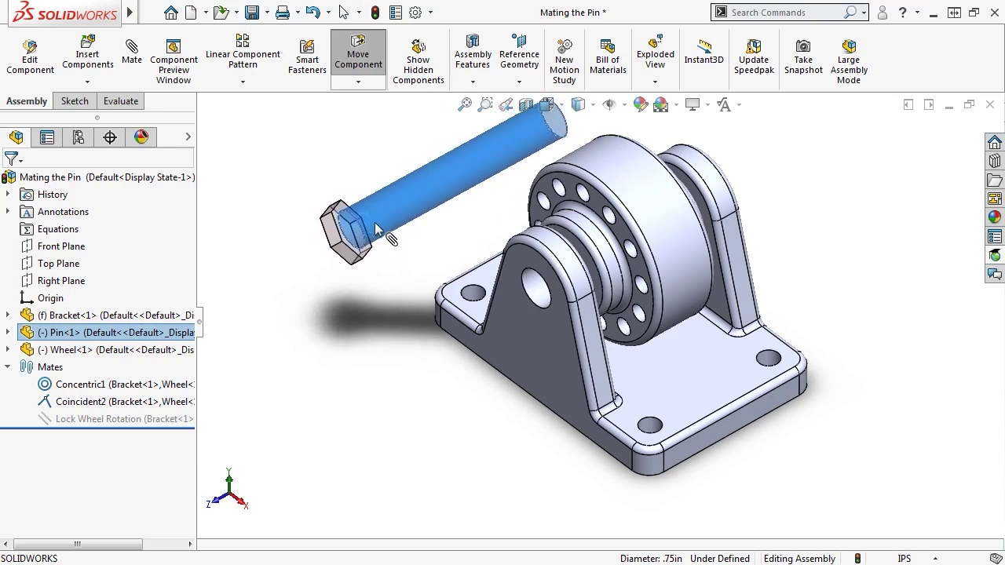
drag(375, 222, 529, 292)
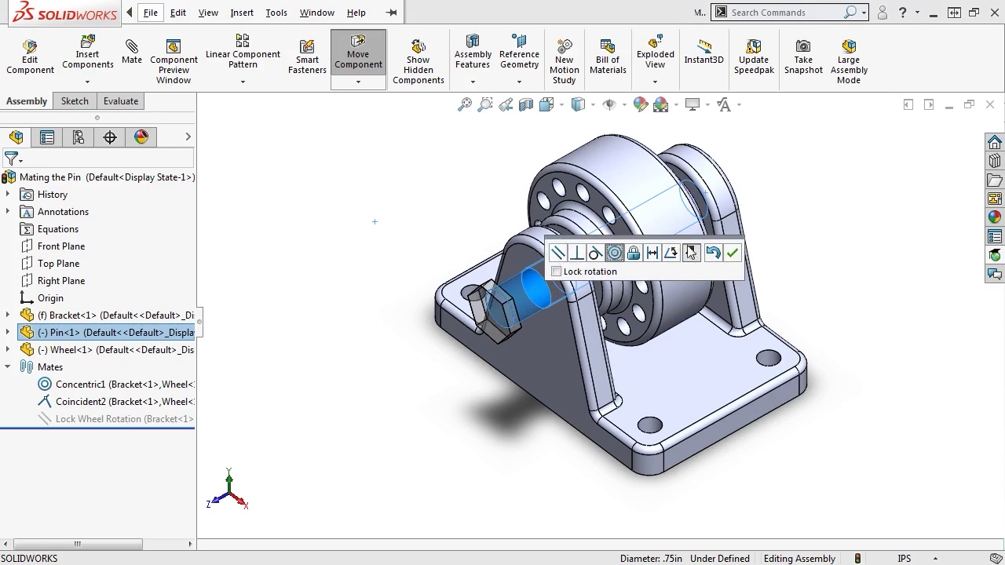
click(728, 252)
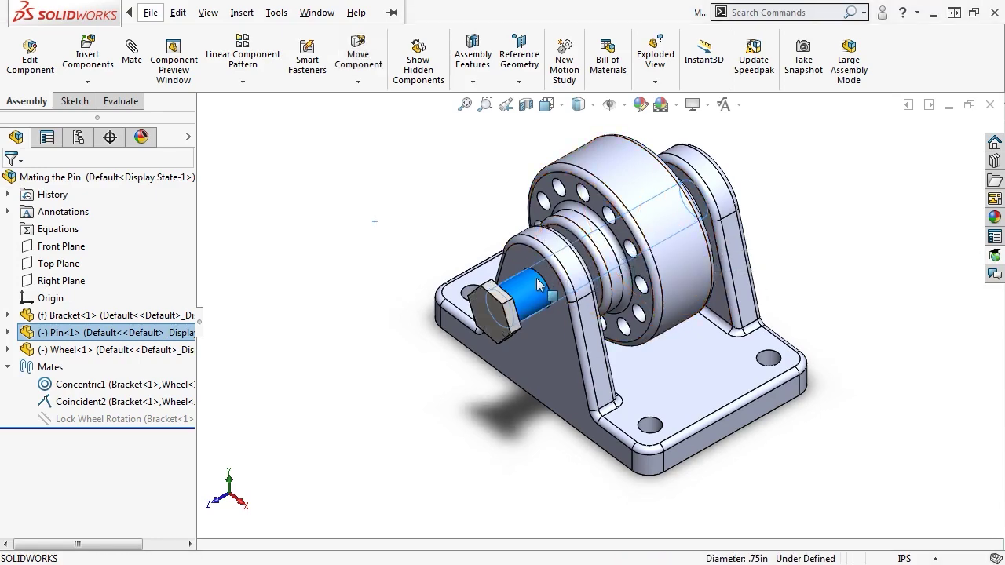
click(178, 12)
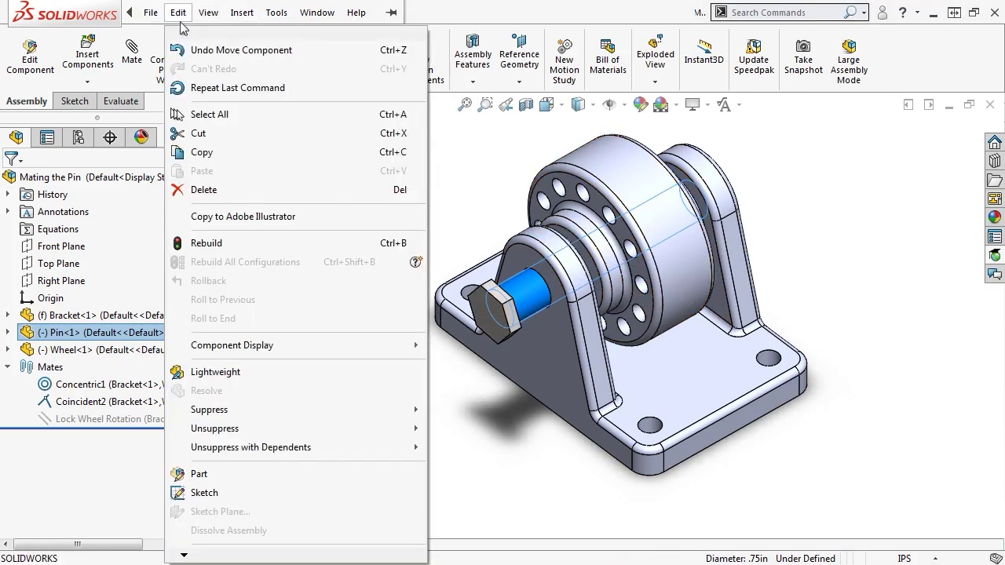
click(182, 54)
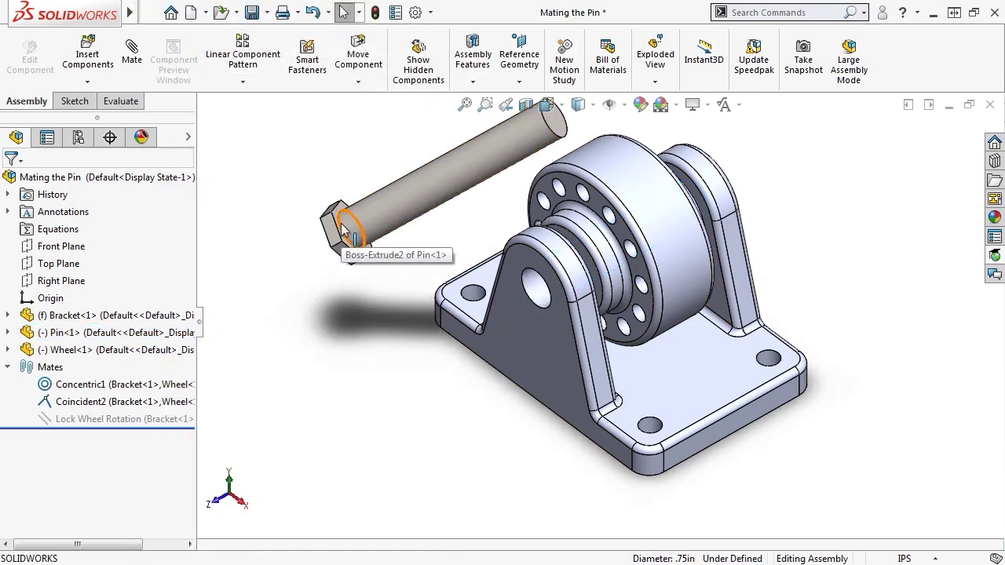
SmartMate the circular edge beneath the Pin's head to the Bracket's front hole edge, adding Concentric and Coincident mates with the head outside.
alt+drag(343, 227, 533, 296)
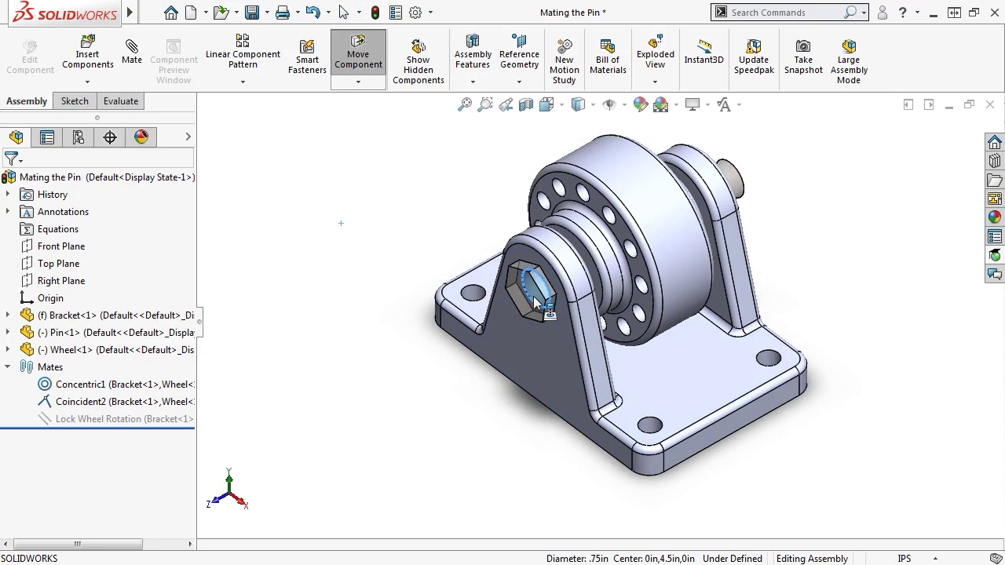
key(Tab)
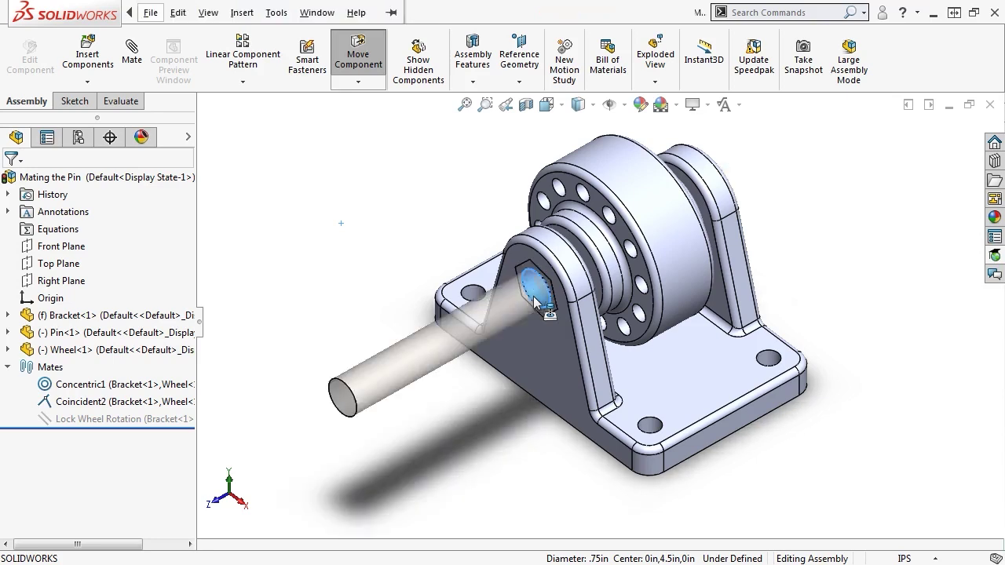
drag(533, 299, 534, 299)
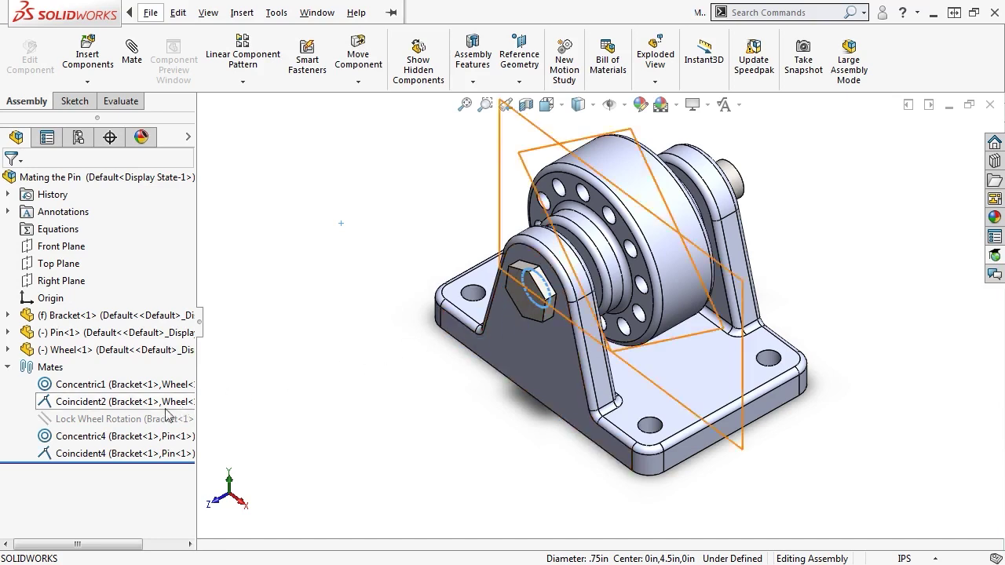
Review the Pin's mates, turn the Pin in the Bracket to test its rotation, and clear the selection.
mouse_move(55, 455)
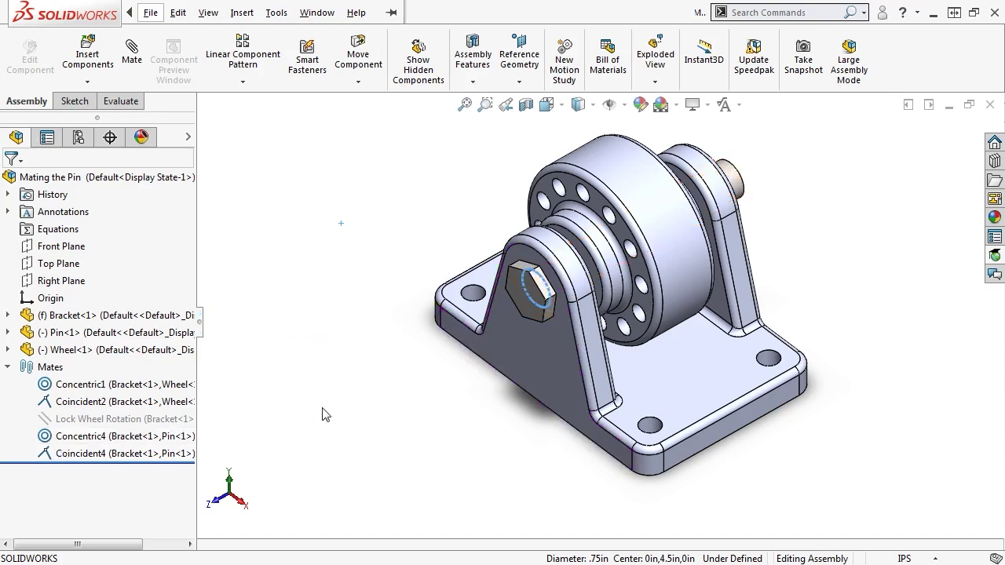
click(547, 289)
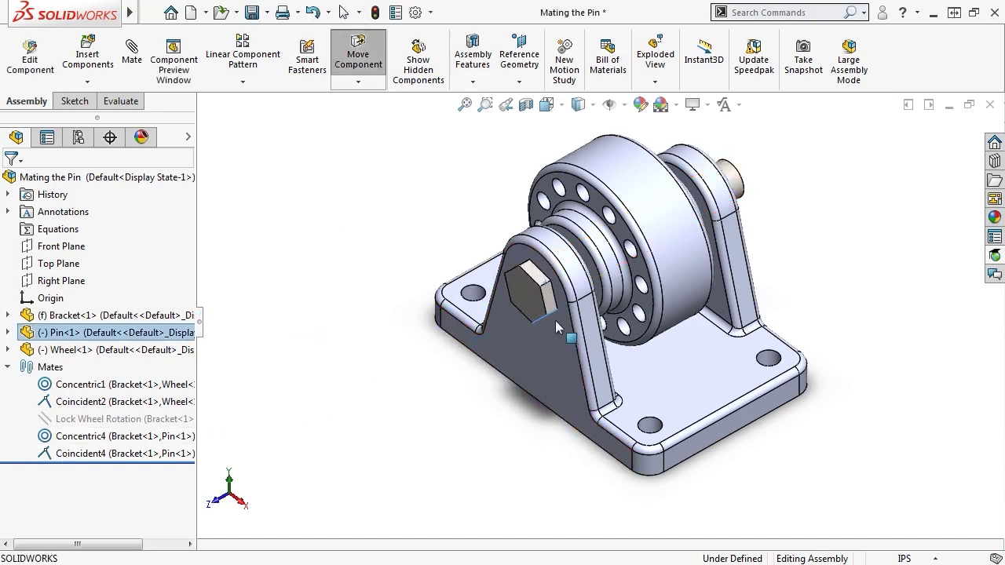
click(401, 366)
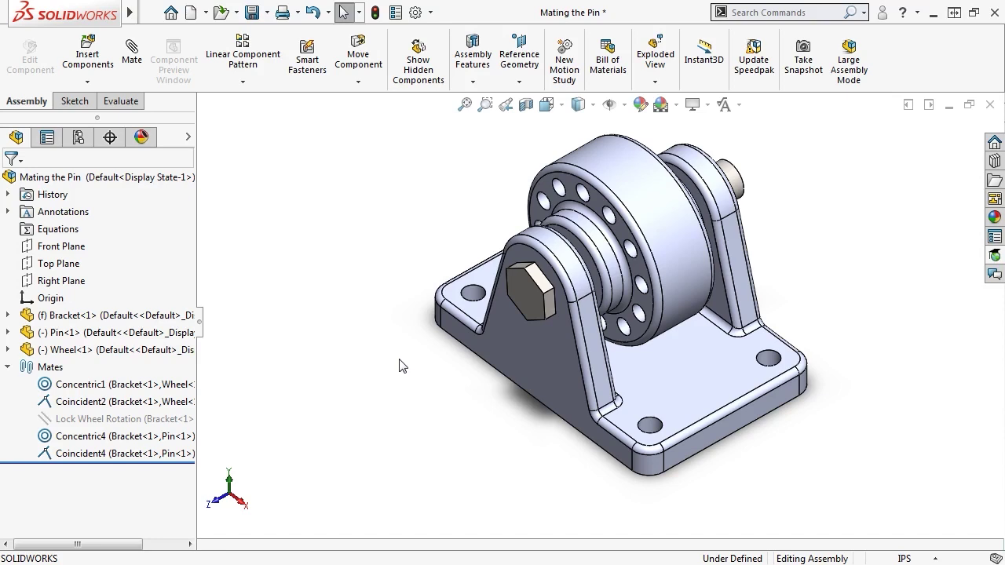
Turn on the display of planes and show the assembly's Right Plane.
click(625, 105)
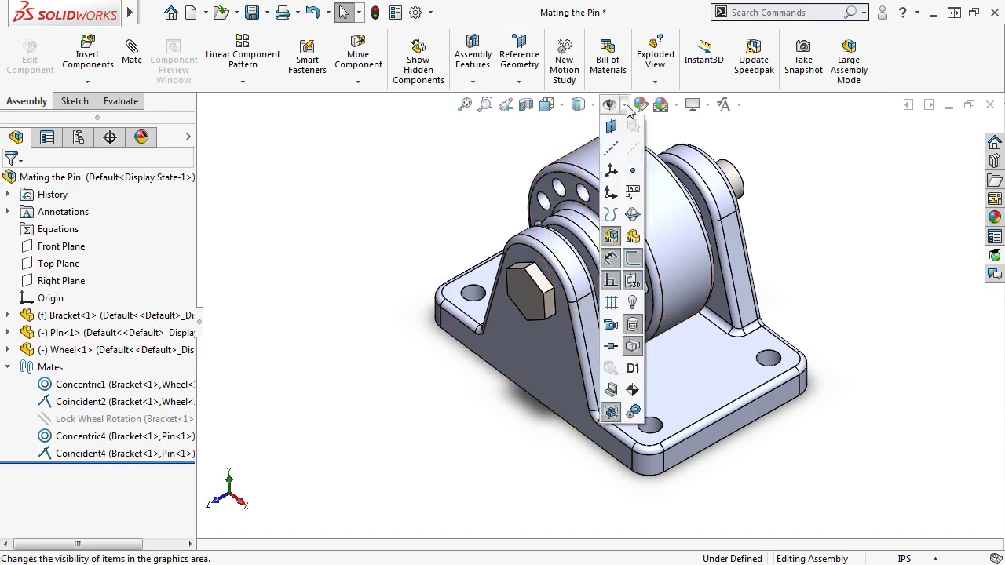
click(611, 128)
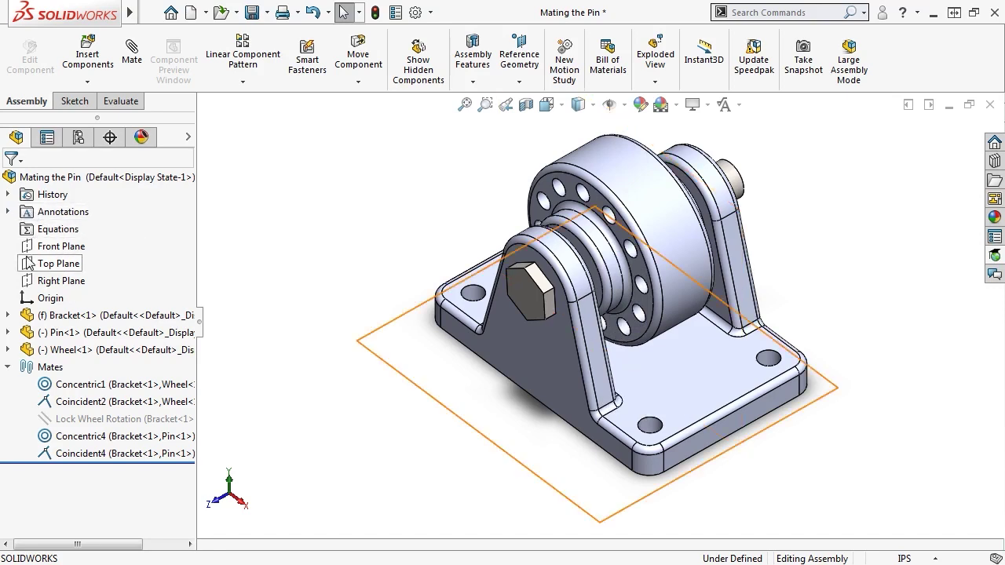
click(38, 281)
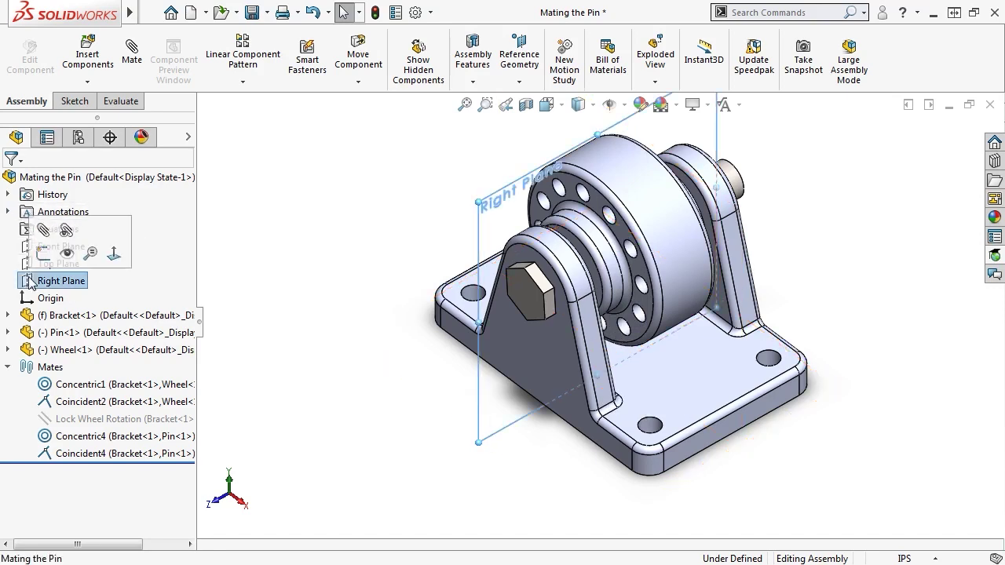
click(67, 255)
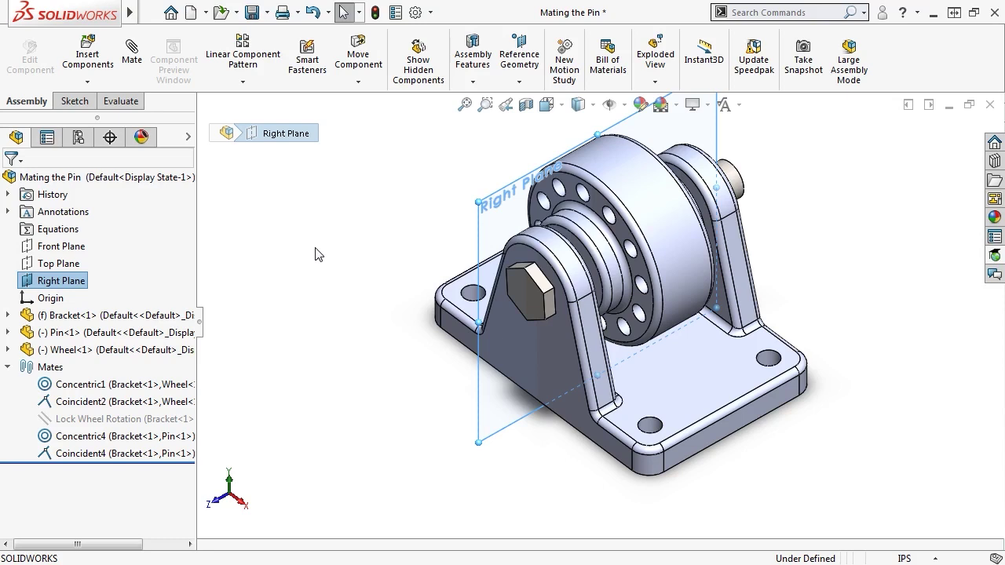
Add a Parallel mate between a flat side face of the Pin's hex head and the Right Plane, and hide the plane.
click(538, 280)
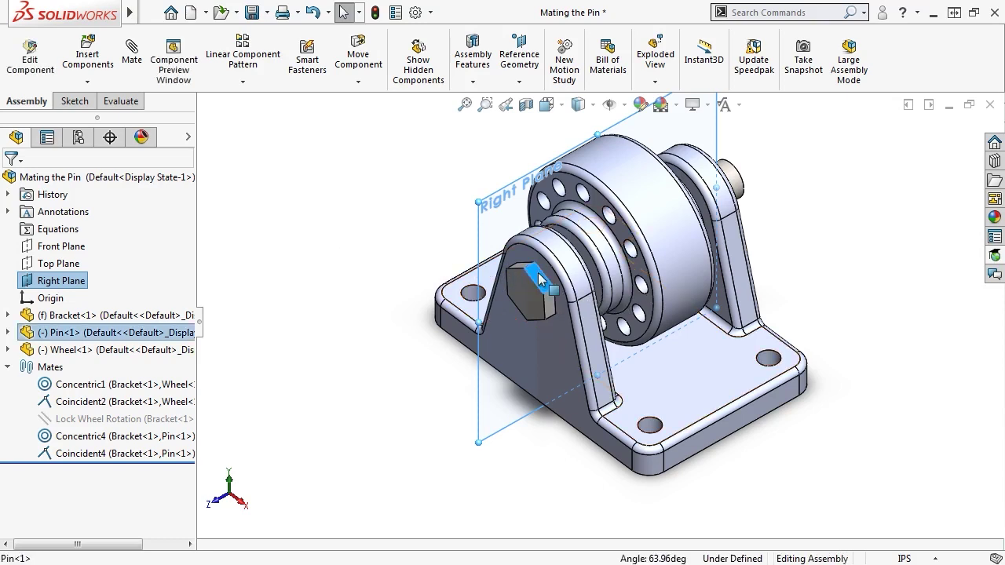
ctrl+click(505, 206)
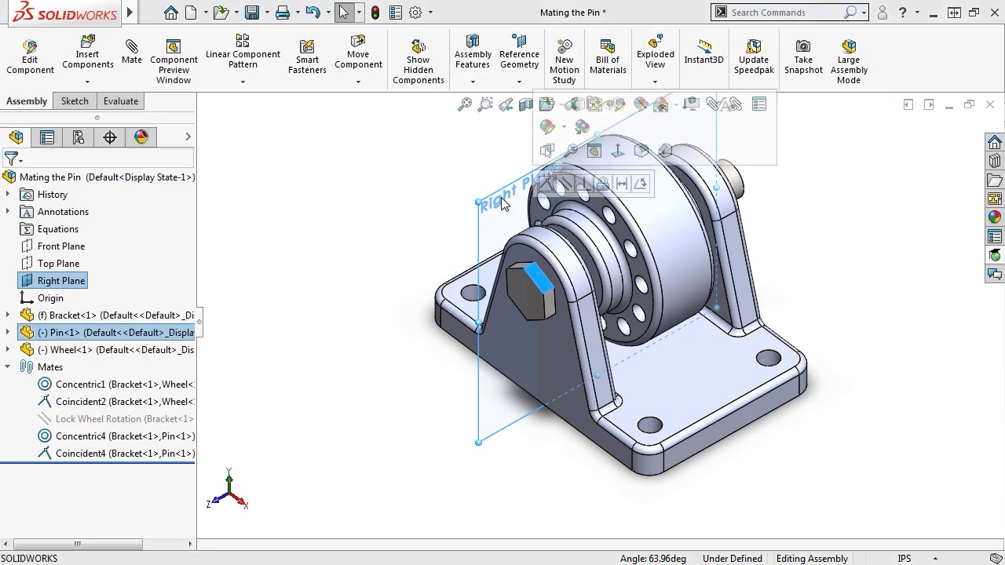
click(567, 184)
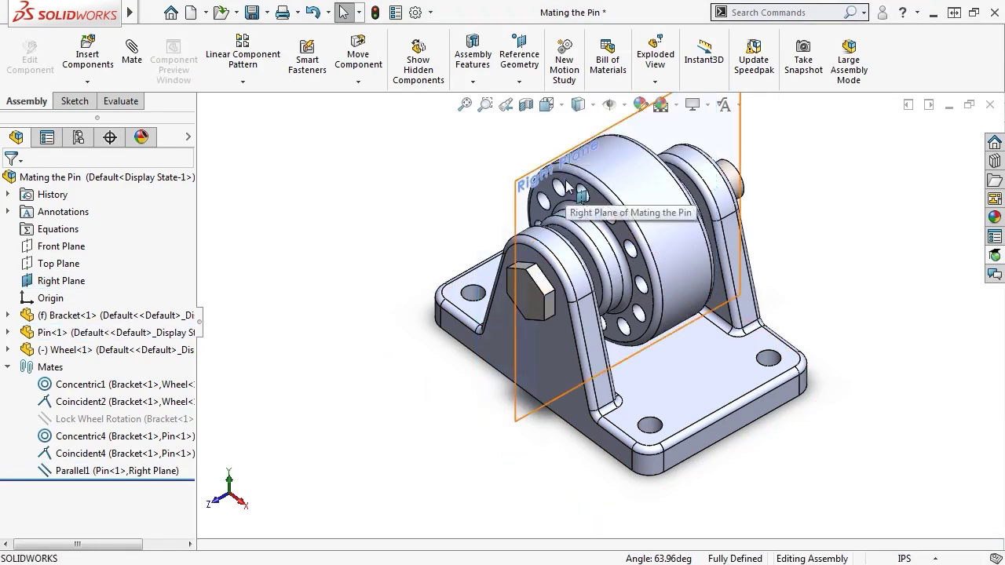
click(85, 281)
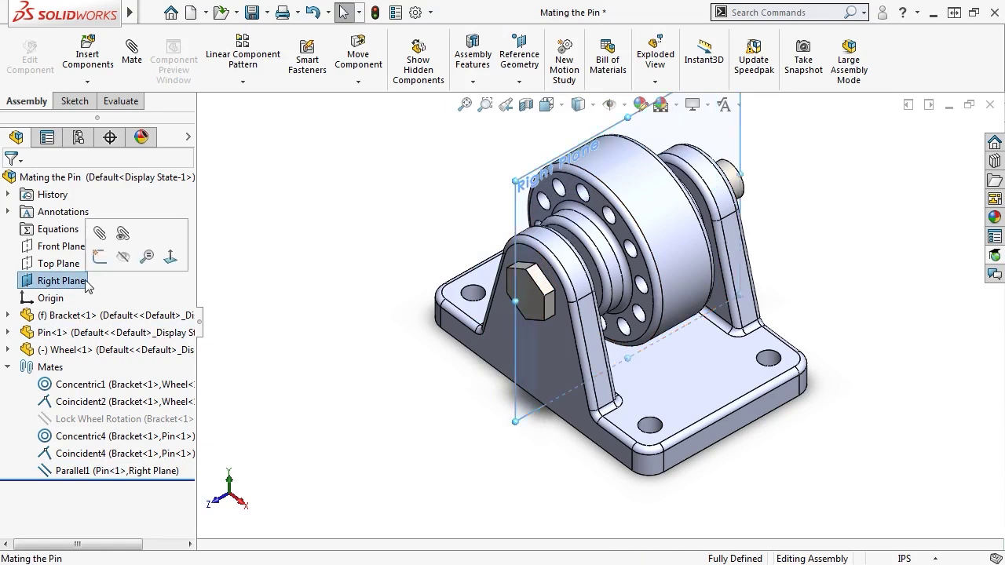
click(124, 259)
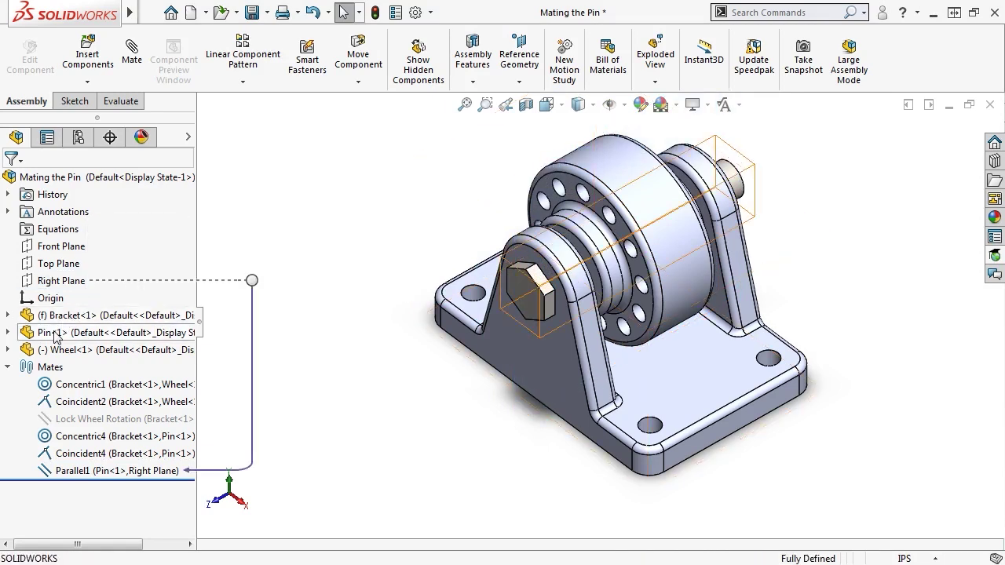
Rename the Pin's parallel mate to "Pin Rotation" and suppress it.
click(74, 471)
click(73, 471)
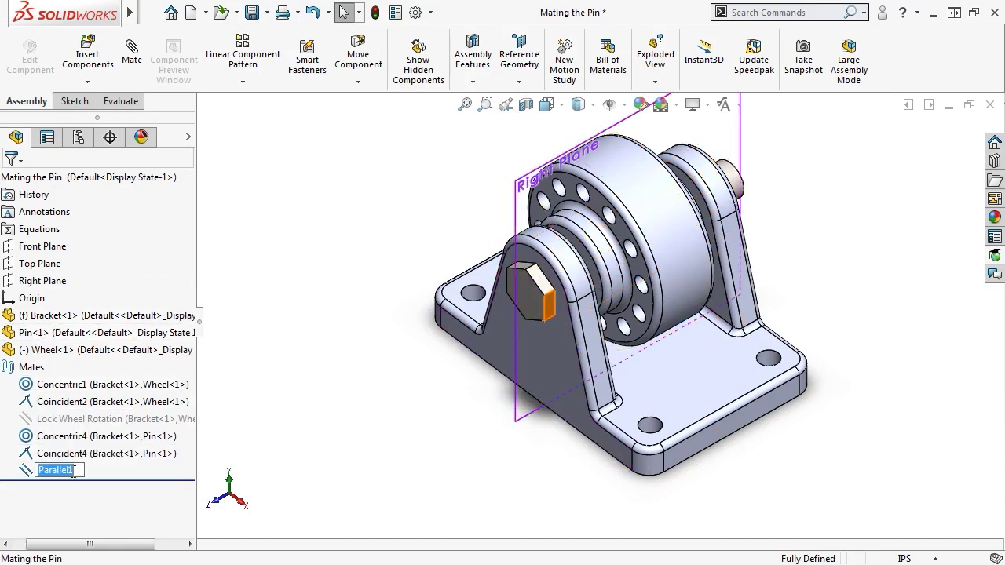
text(Pin Rotation)
key(Return)
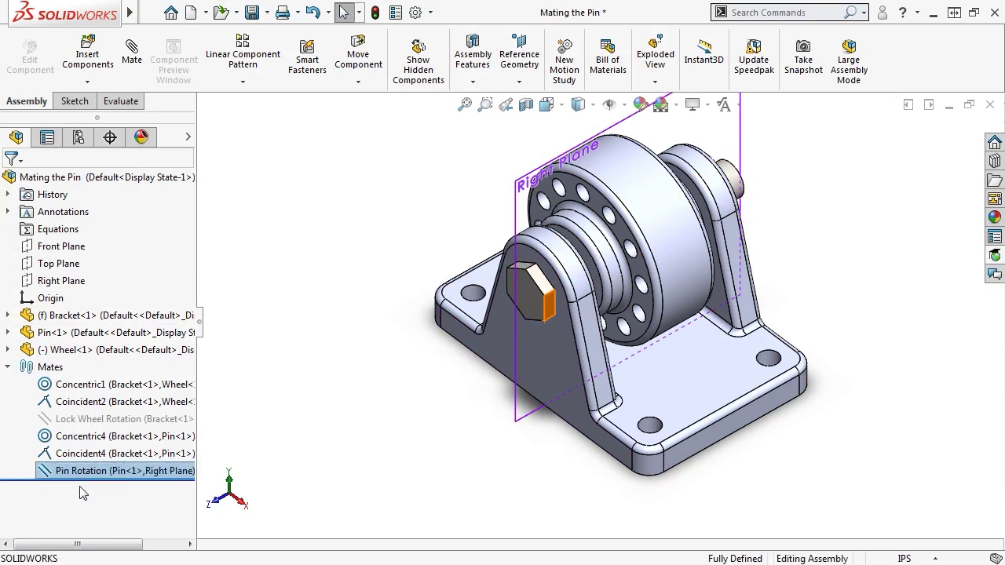
right_click(87, 469)
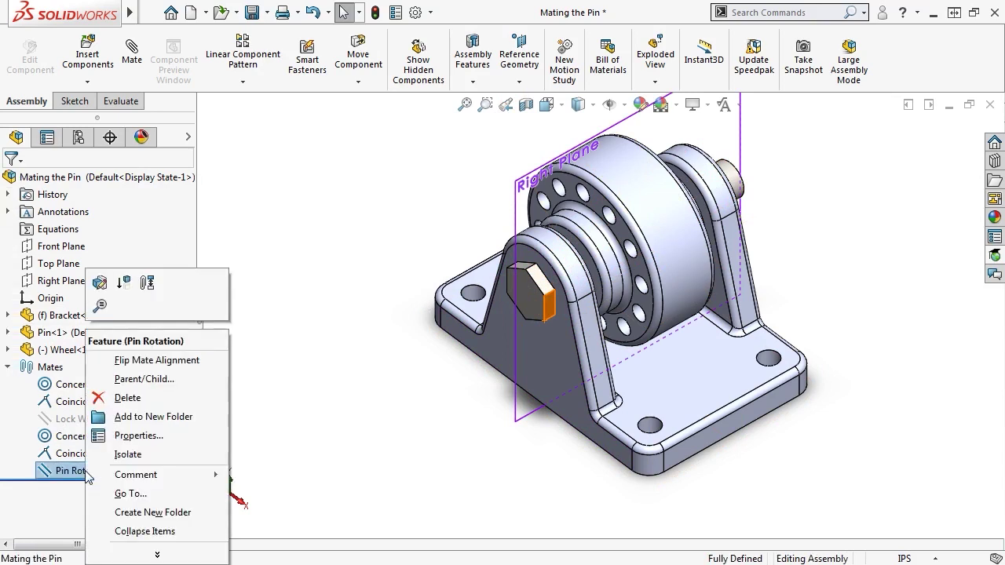
click(124, 284)
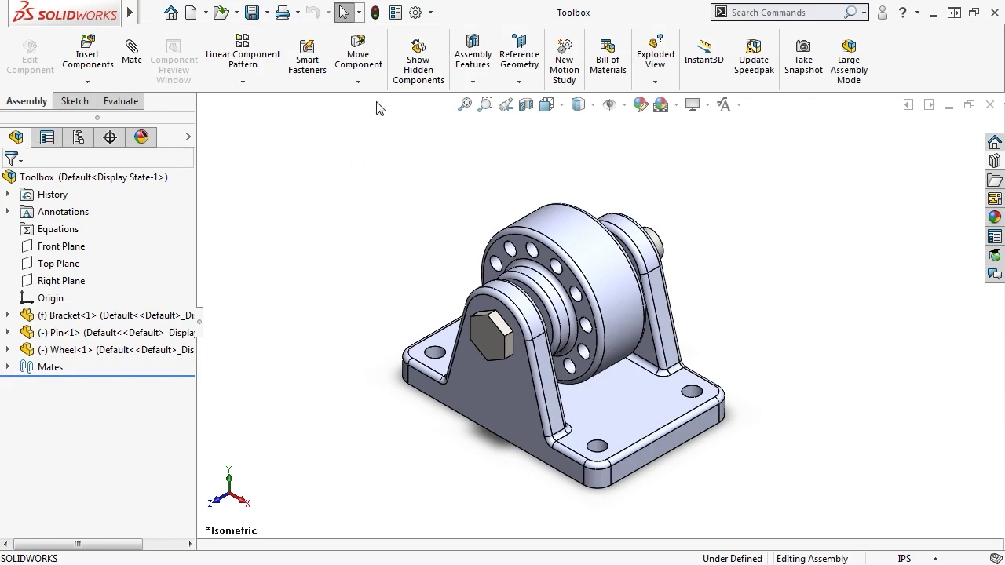
Activate the SOLIDWORKS Toolbox Library add-in.
click(430, 13)
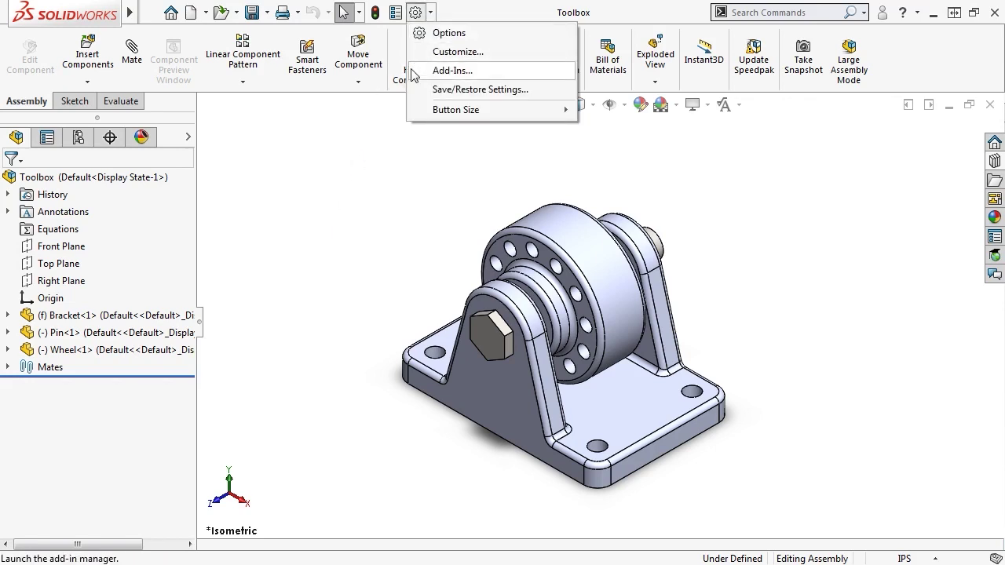
click(444, 70)
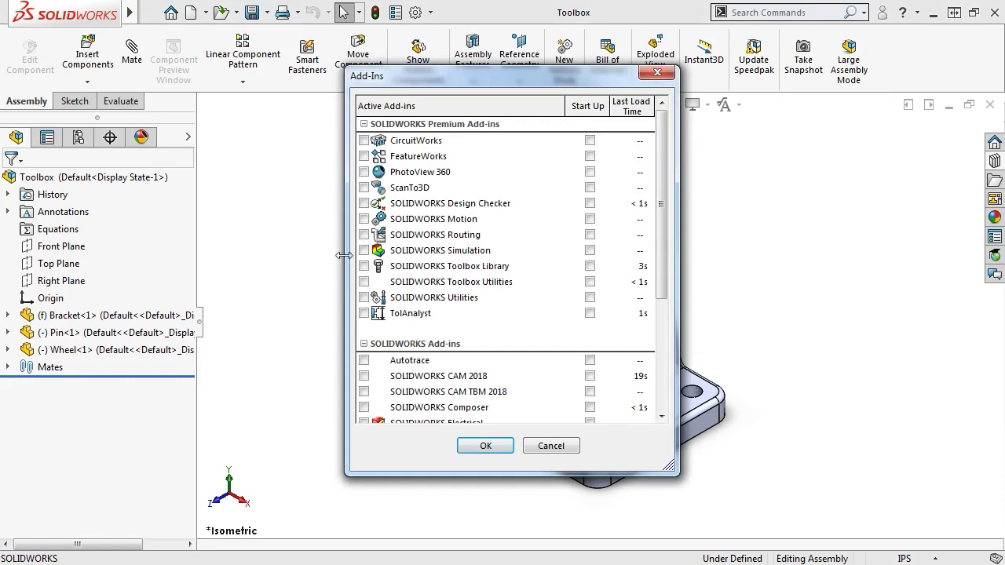
click(364, 266)
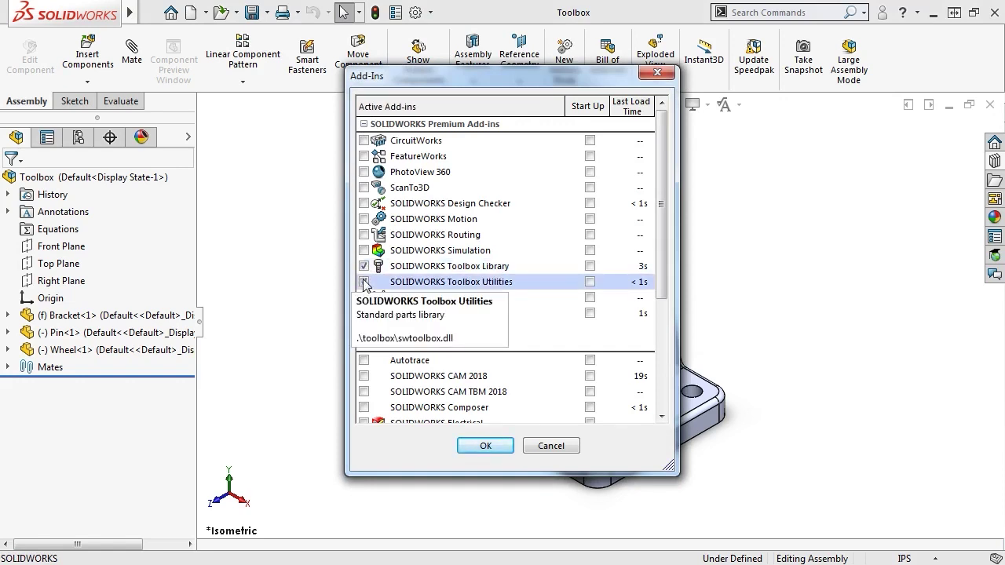
click(471, 445)
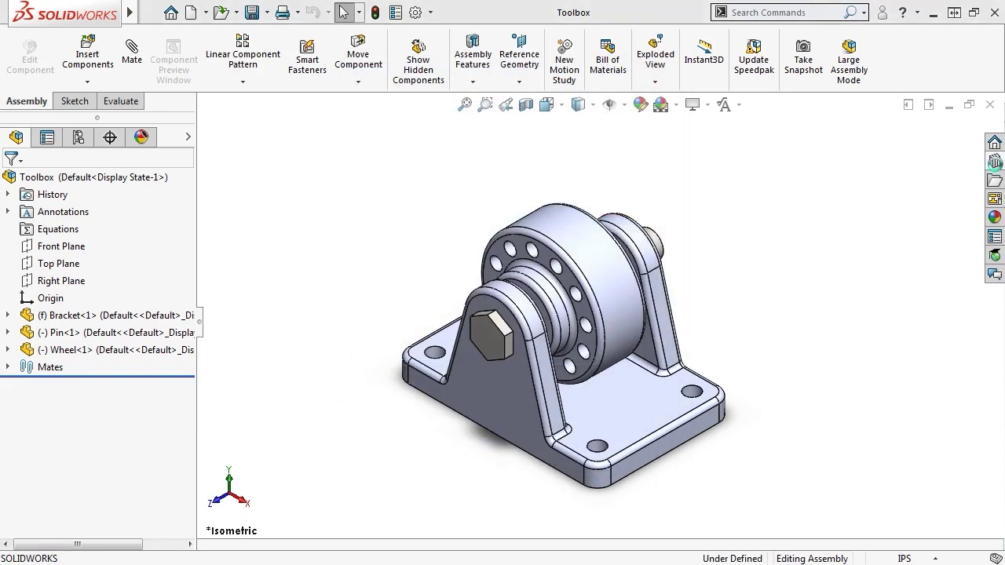
Browse the Design Library's Toolbox to the Hex Head category under ANSI Inch, Bolts and Screws.
click(994, 160)
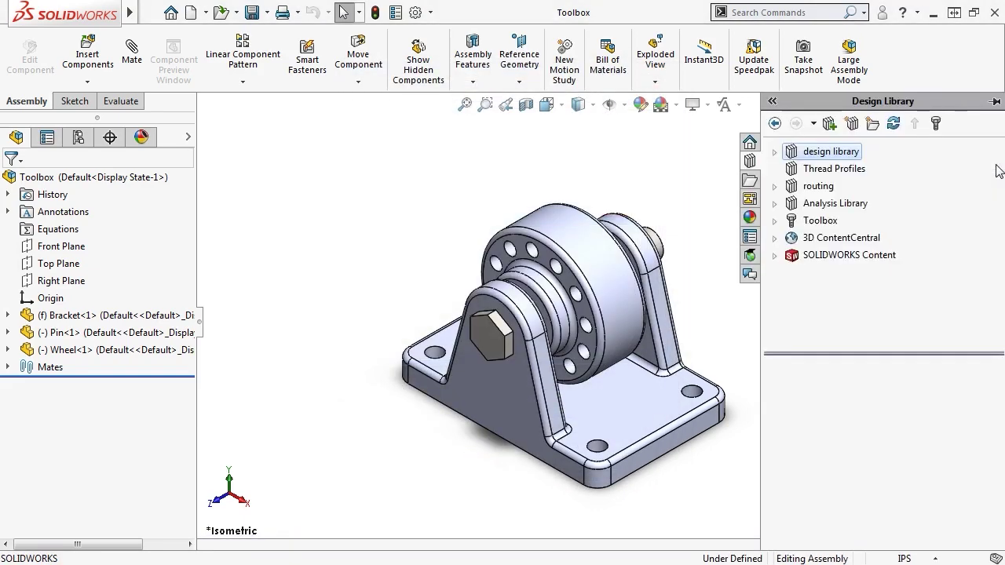
click(817, 224)
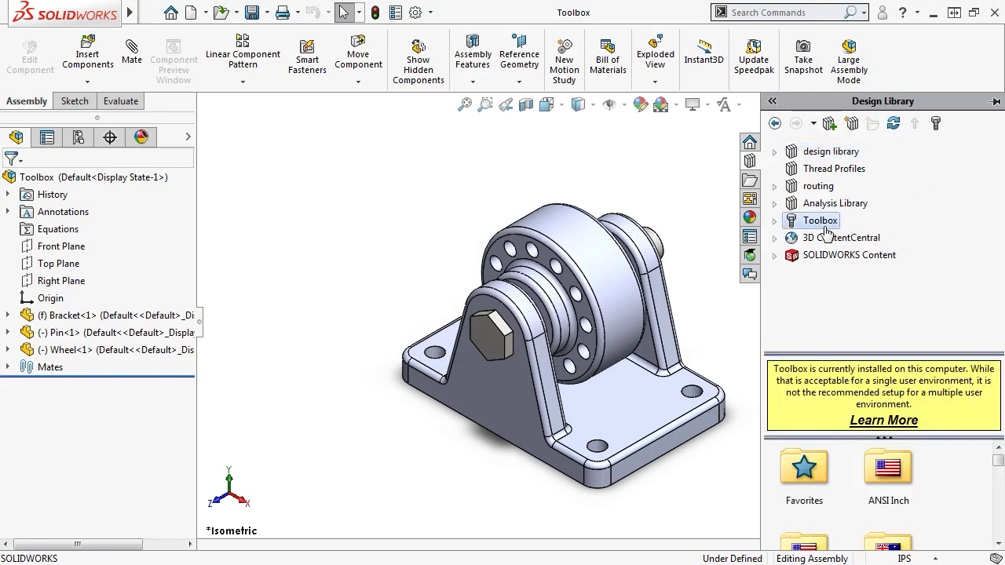
click(775, 221)
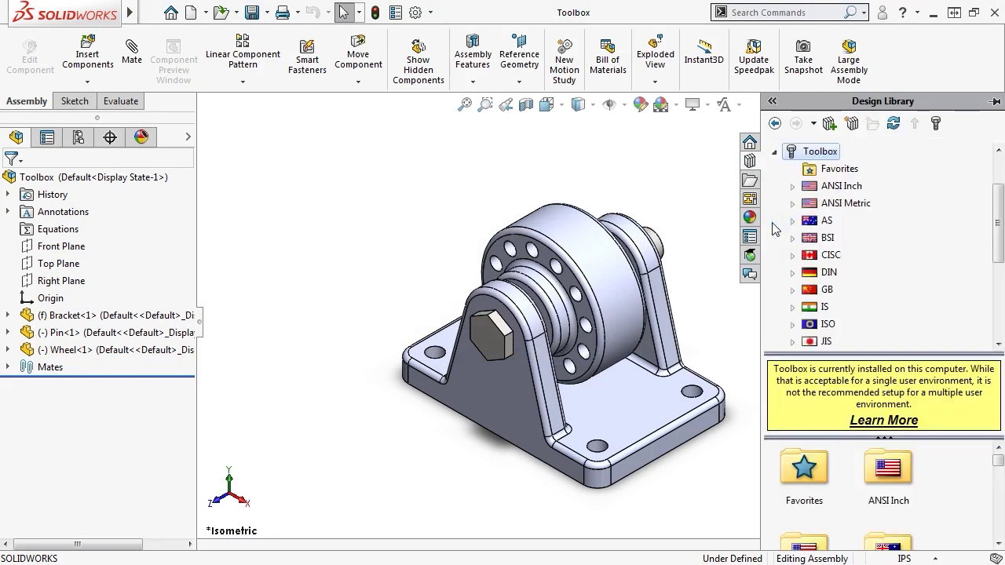
drag(997, 224, 997, 292)
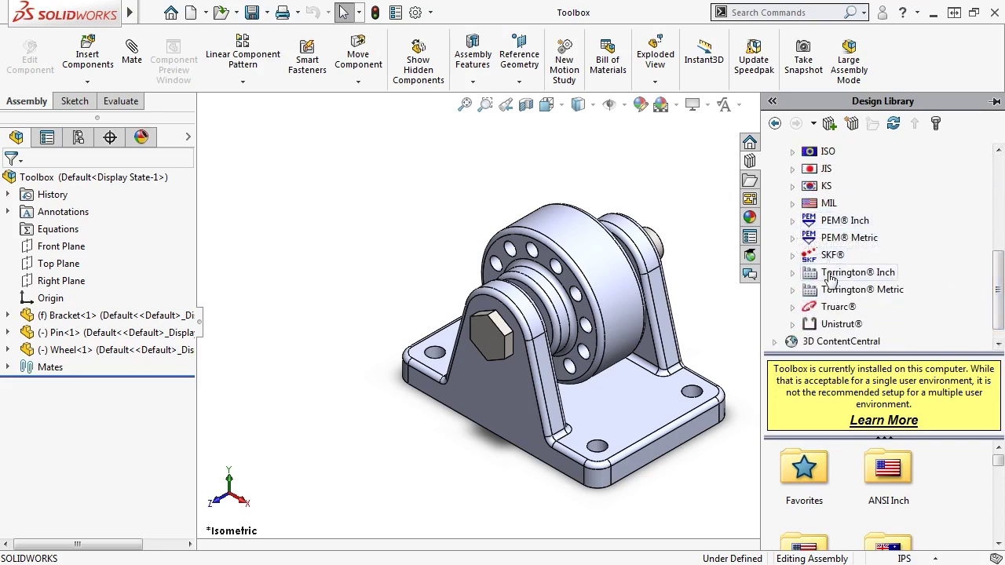
drag(997, 288, 997, 234)
click(840, 156)
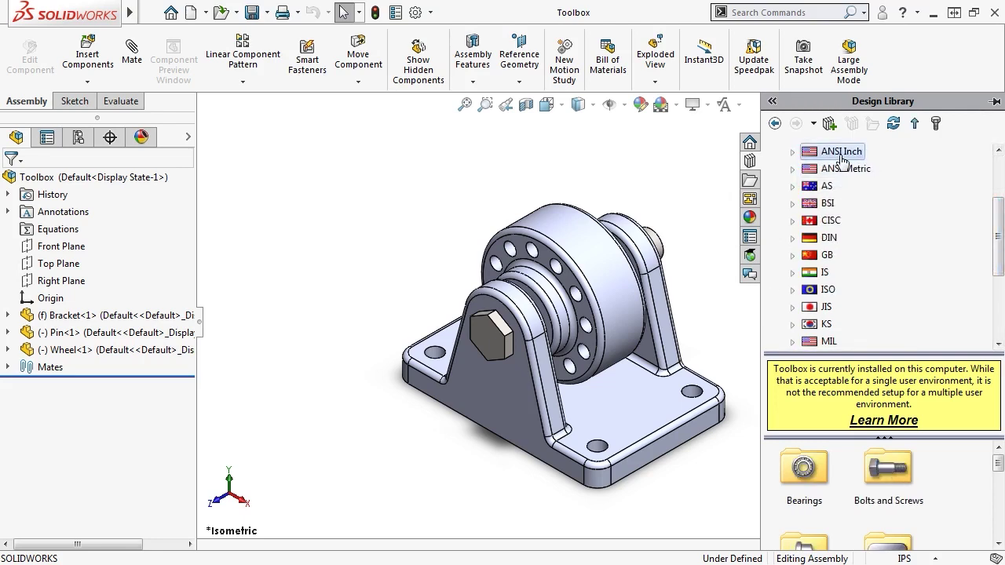
click(793, 152)
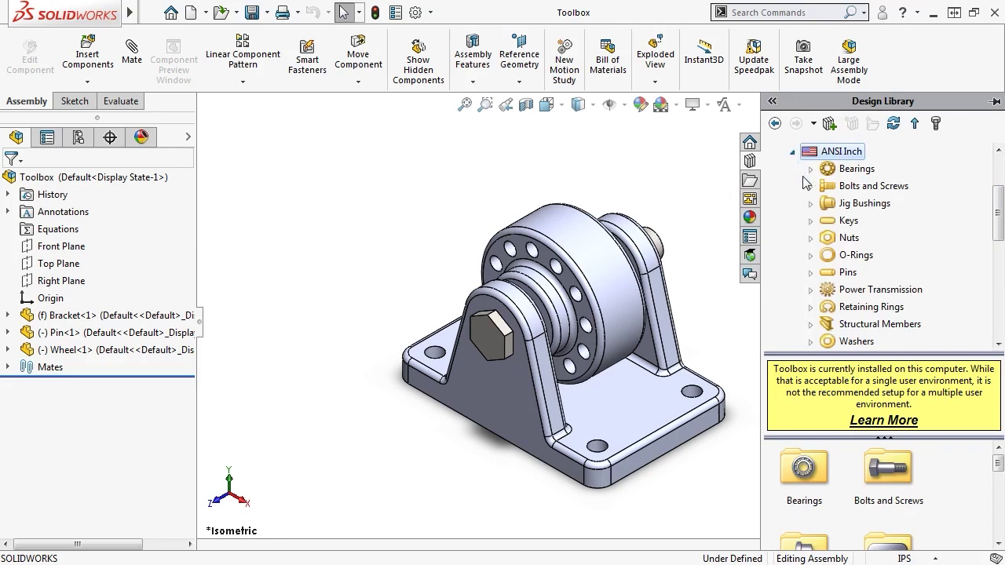
click(810, 186)
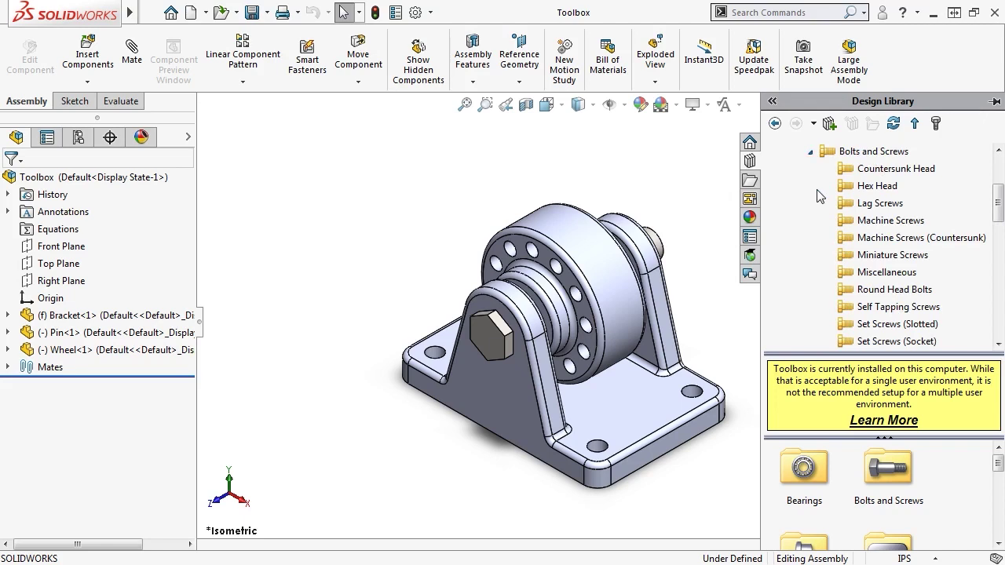
click(871, 187)
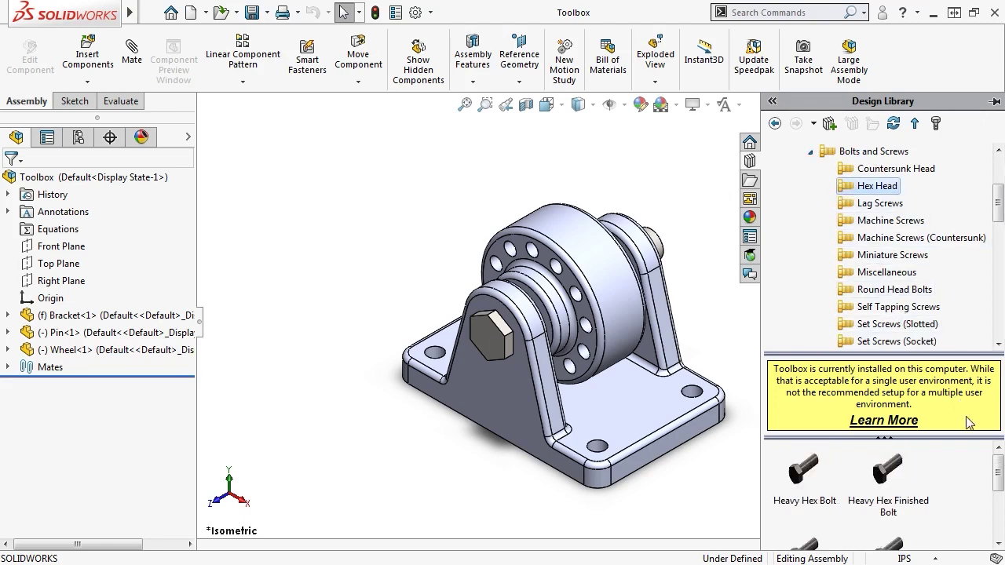
Insert a Hex Bolt from the Toolbox into the Bracket's base hole beside the front support, on the side away from the large open base area.
drag(996, 467, 995, 496)
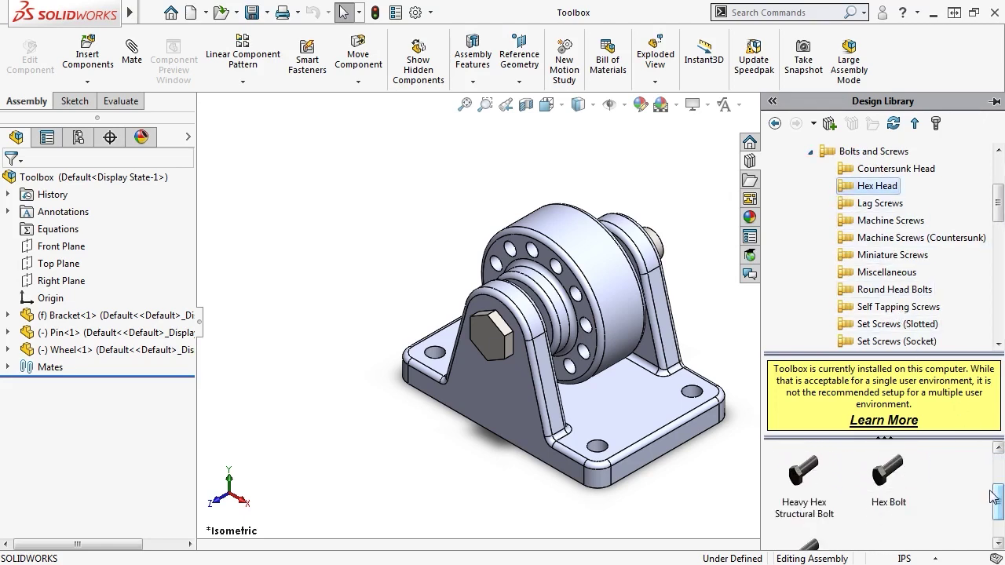
click(888, 476)
drag(888, 479, 436, 360)
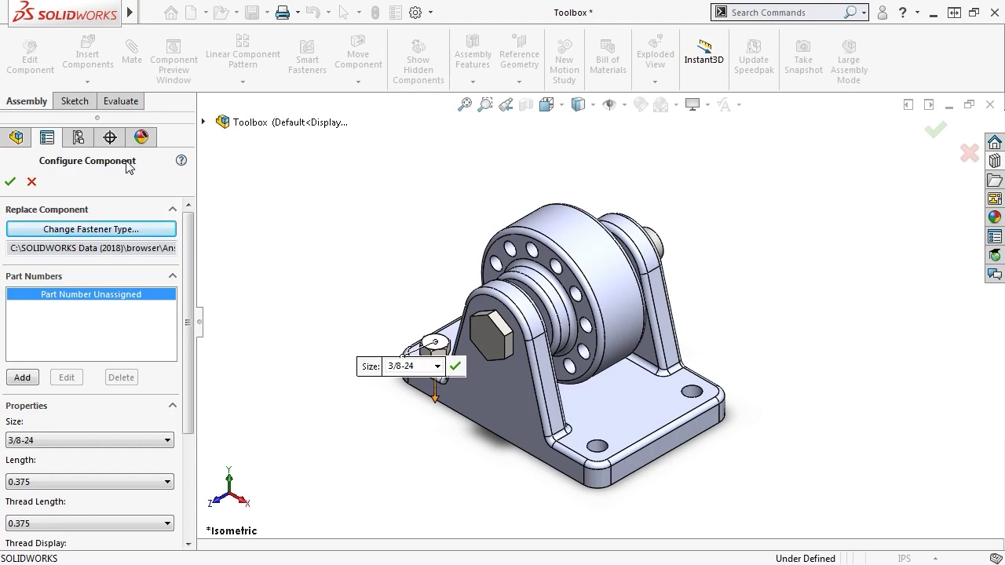
Keep the hex bolt's size at 3/8-24 and set its length to 1.
click(436, 367)
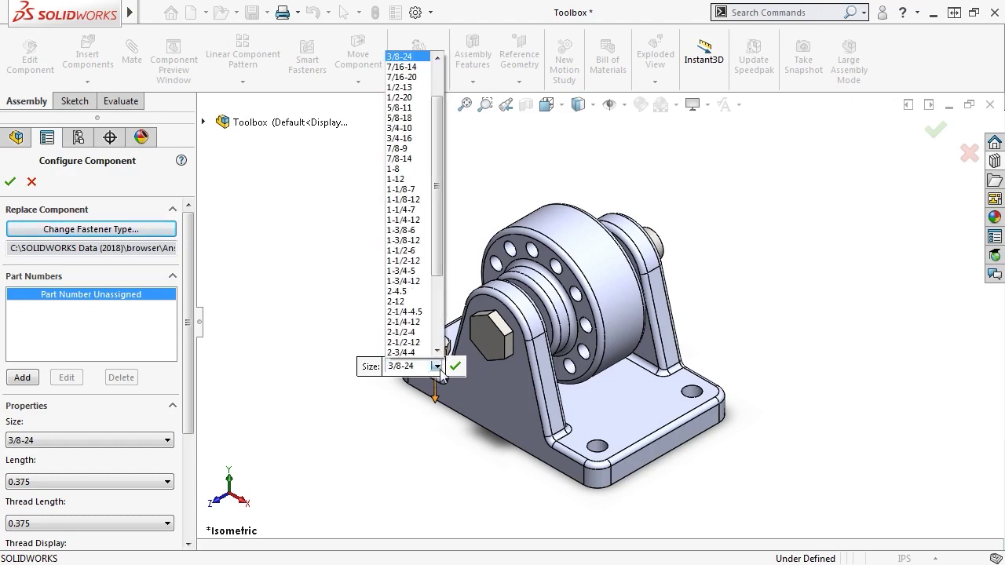
click(436, 366)
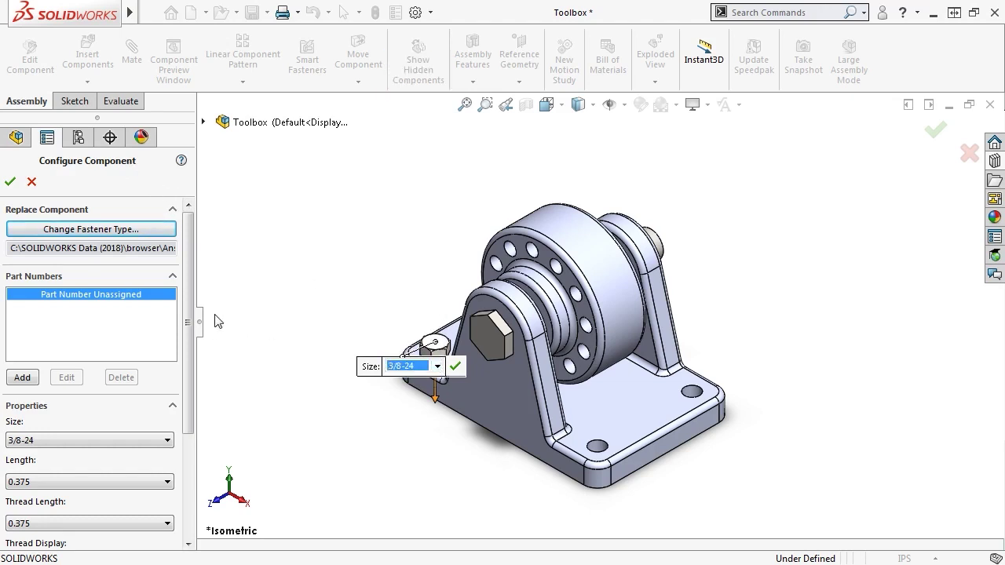
drag(188, 311, 180, 382)
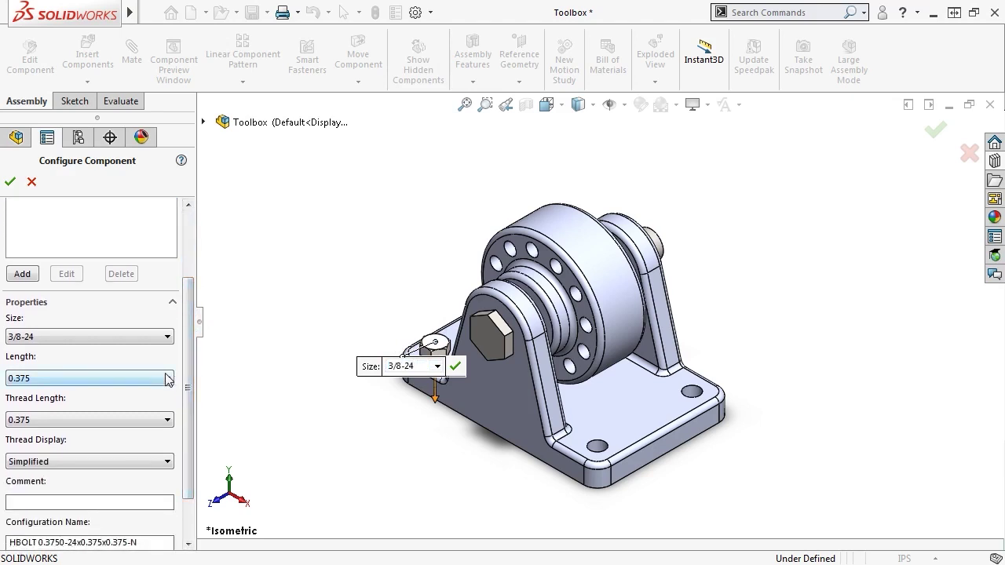
click(167, 378)
click(125, 149)
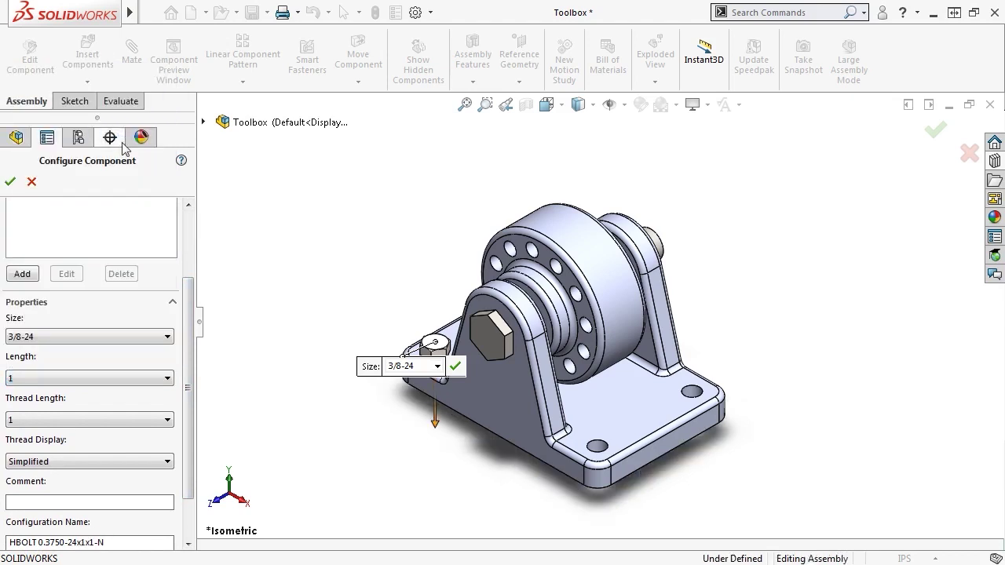
Keep the hex bolt's thread length at 1 and set its thread display to Cosmetic.
scroll(190, 345, down, 2)
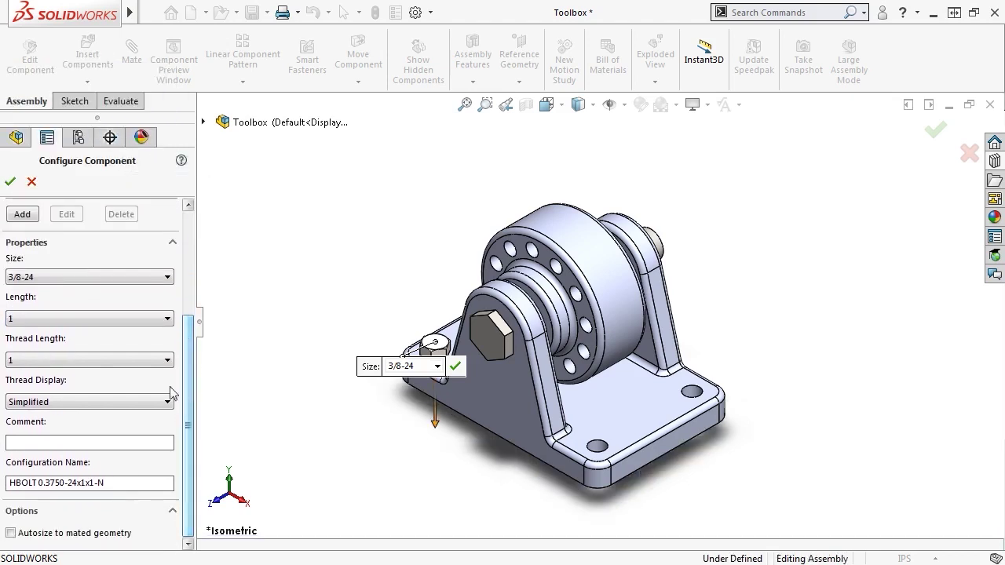
click(122, 360)
click(123, 373)
click(123, 401)
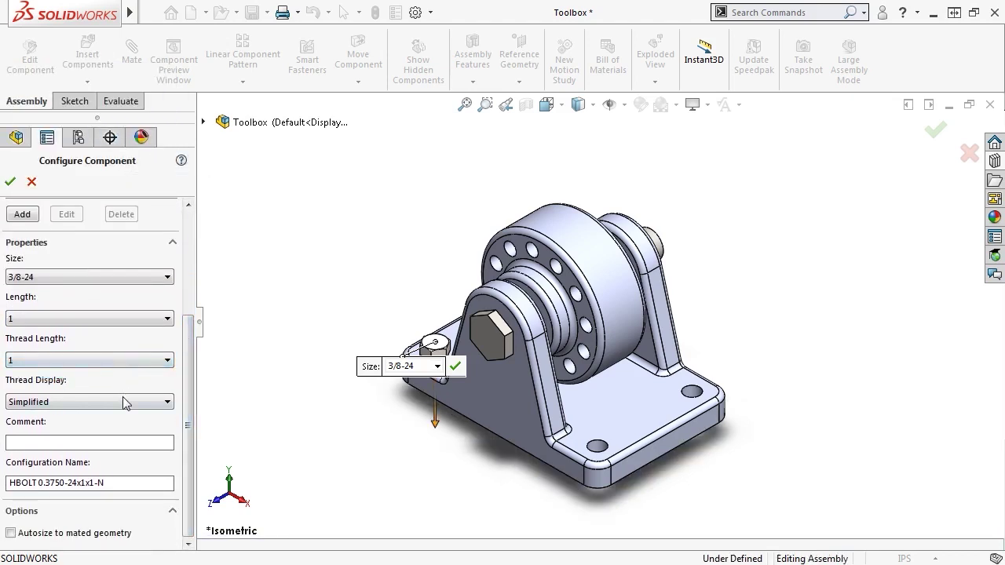
click(122, 401)
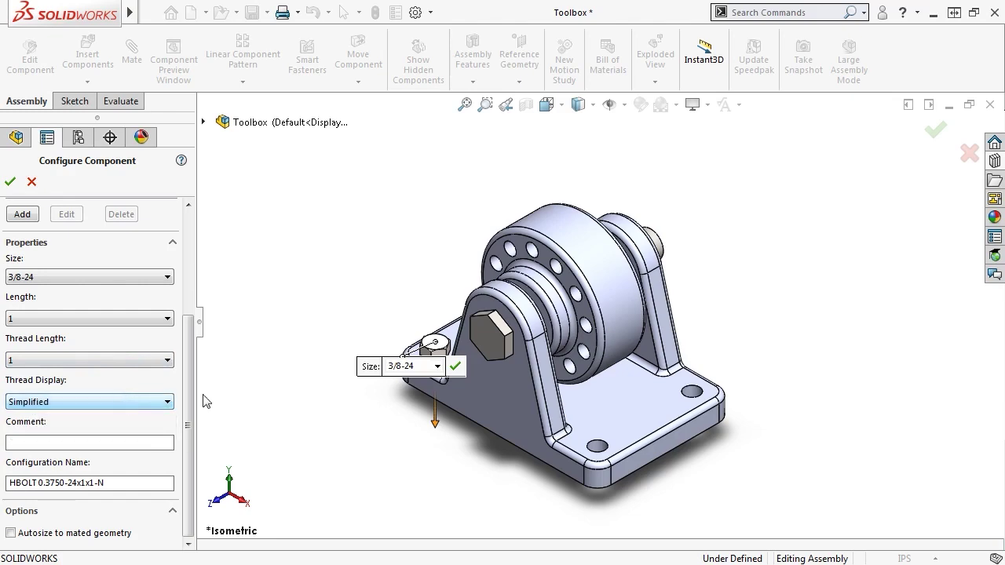
scroll(436, 396, down, 2)
key(ctrl+1)
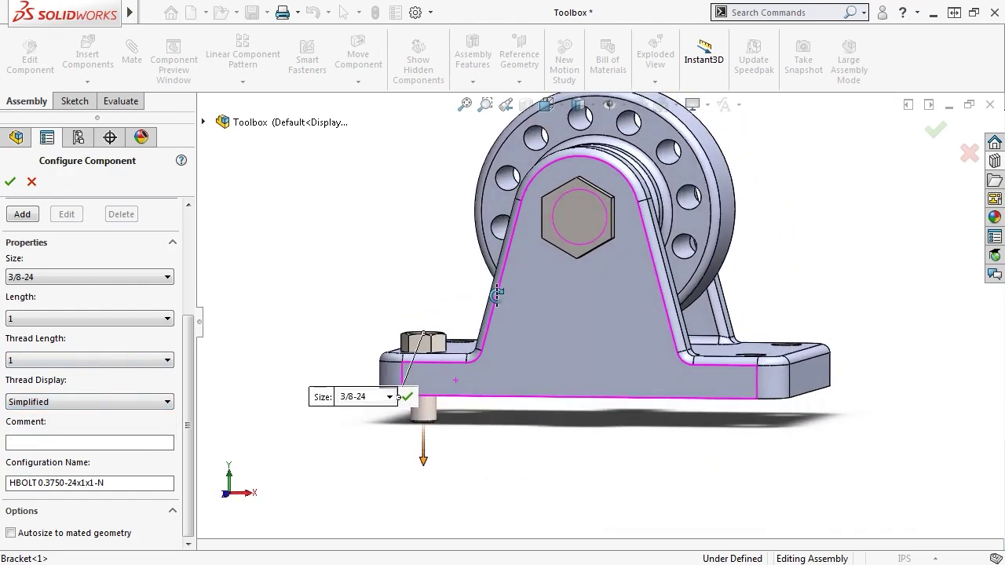
click(153, 402)
click(137, 426)
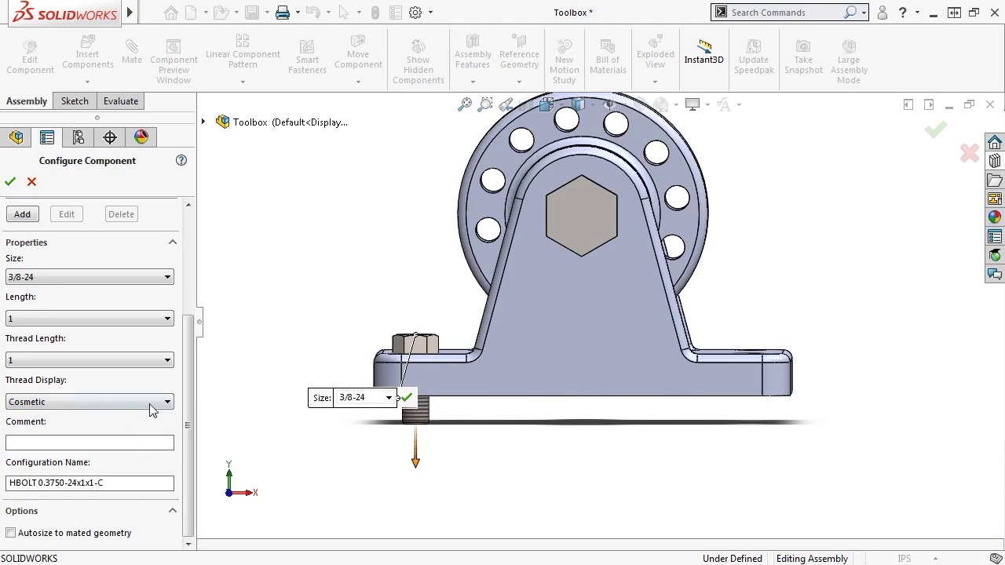
Try the Schematic thread display on the hex bolt and inspect its threads up close.
click(152, 402)
click(134, 437)
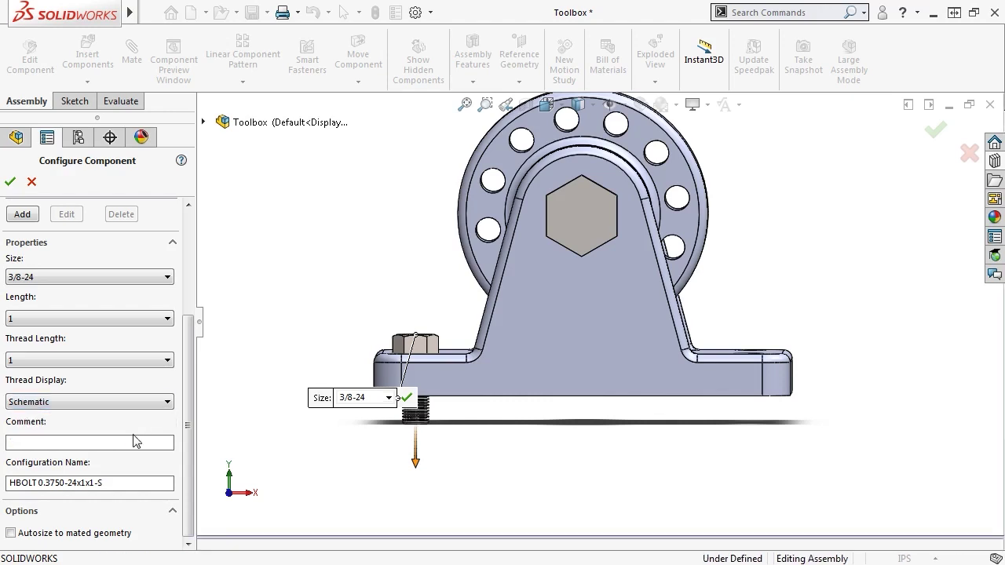
scroll(435, 381, down, 3)
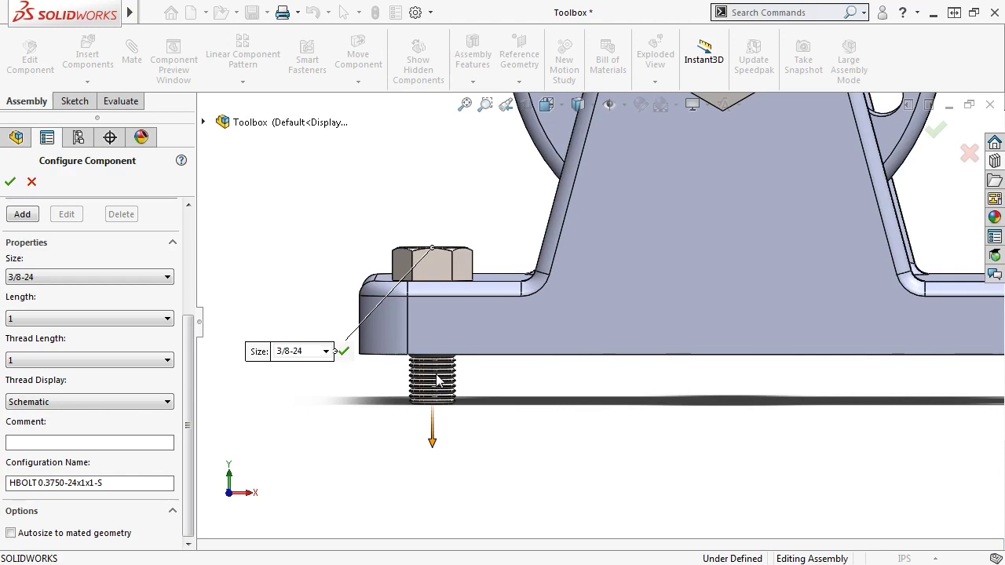
Return the hex bolt's thread display to Cosmetic and accept the bolt configuration.
click(149, 404)
click(142, 427)
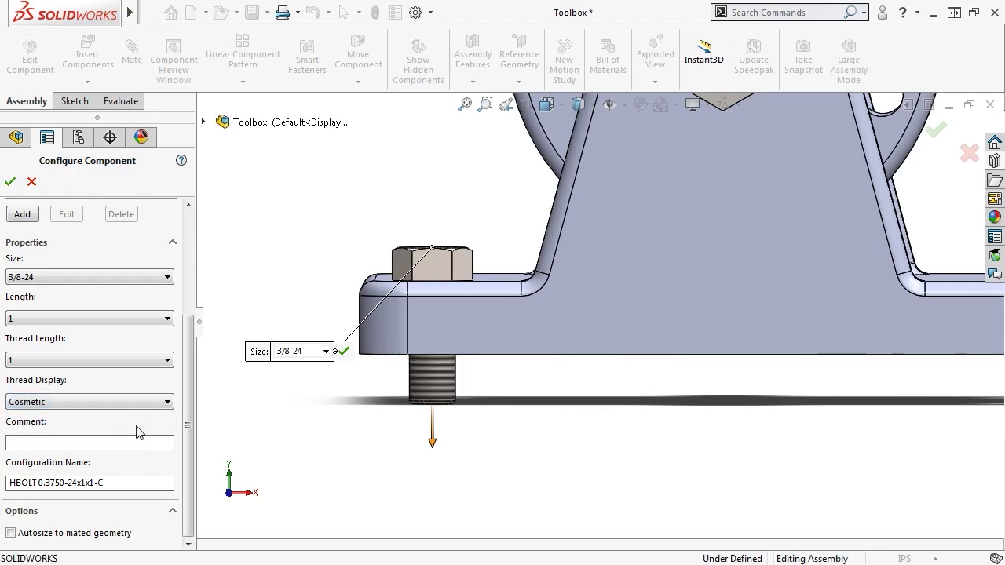
click(108, 438)
click(10, 181)
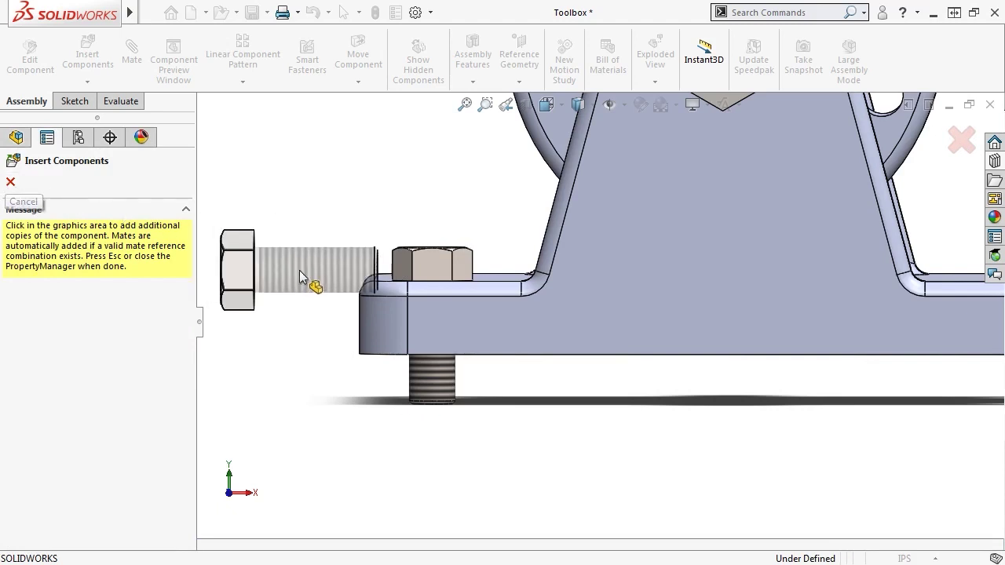
Place two more copies of the hex bolt in the base holes on the opposite side of the Bracket from the first bolt.
click(788, 323)
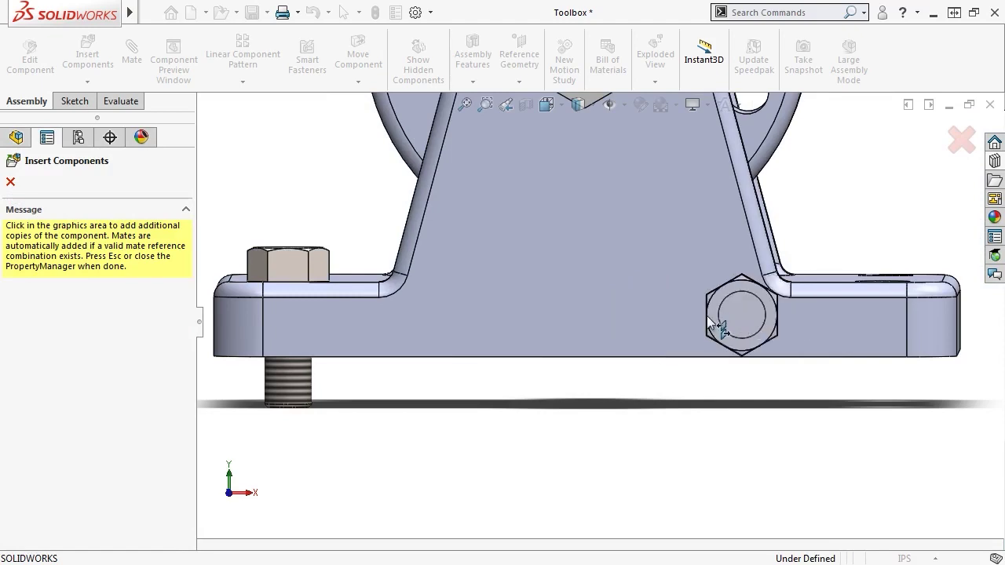
scroll(690, 318, up, 3)
key(ctrl+7)
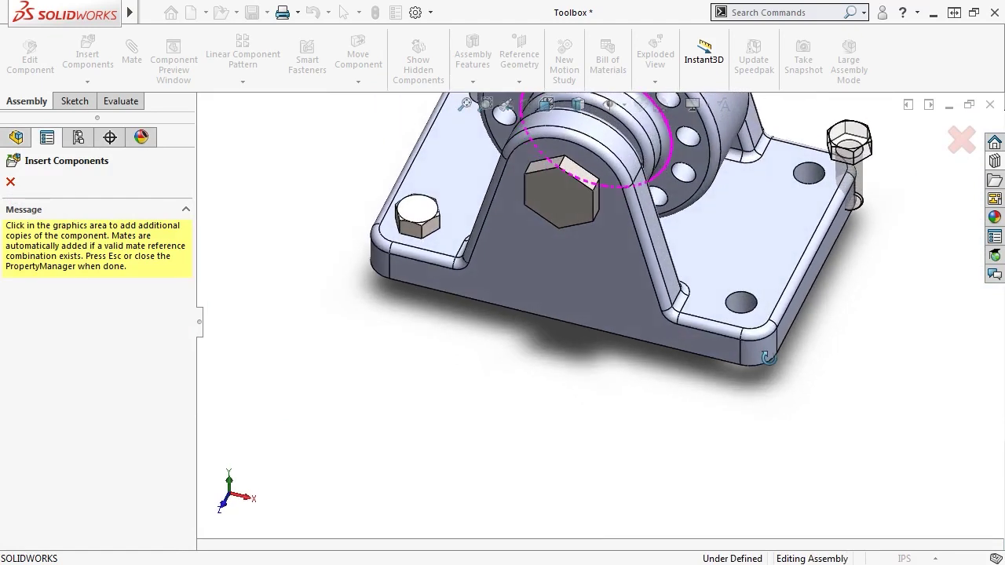
click(738, 322)
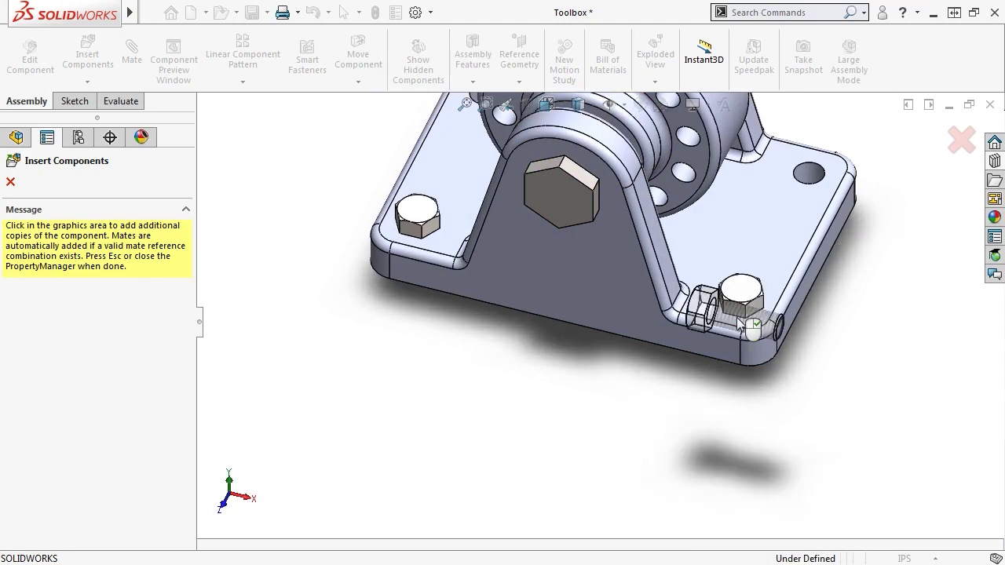
click(804, 181)
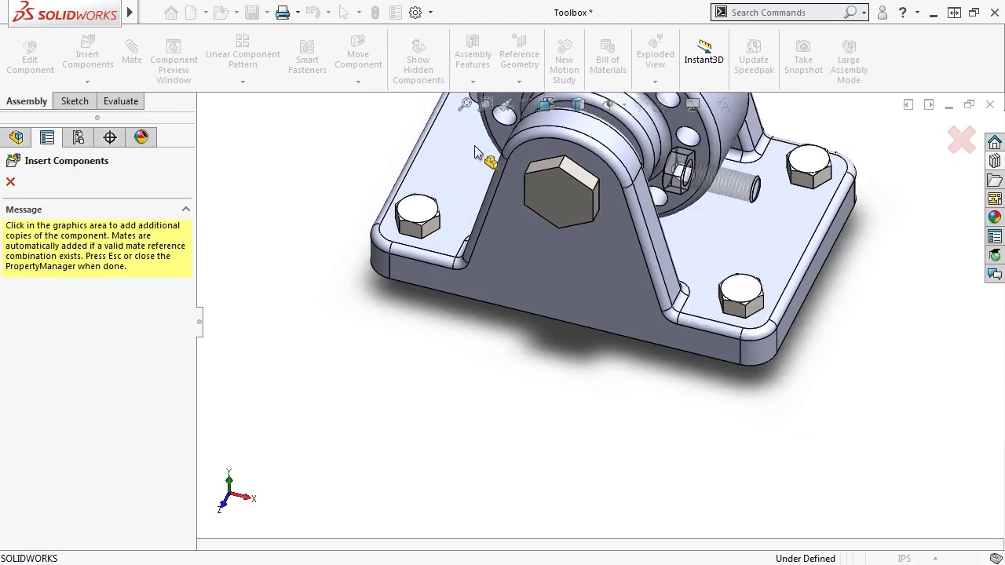
Place another hex bolt copy in the remaining base hole beside the rear support and finish inserting components.
middle_drag(477, 157, 529, 167)
scroll(416, 101, down, 5)
scroll(504, 220, up, 6)
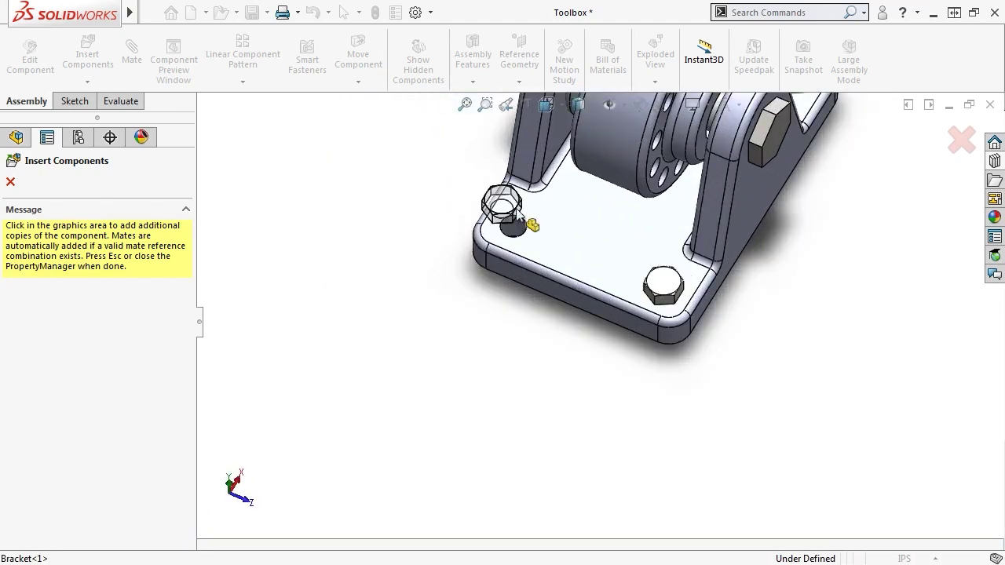
scroll(521, 239, down, 2)
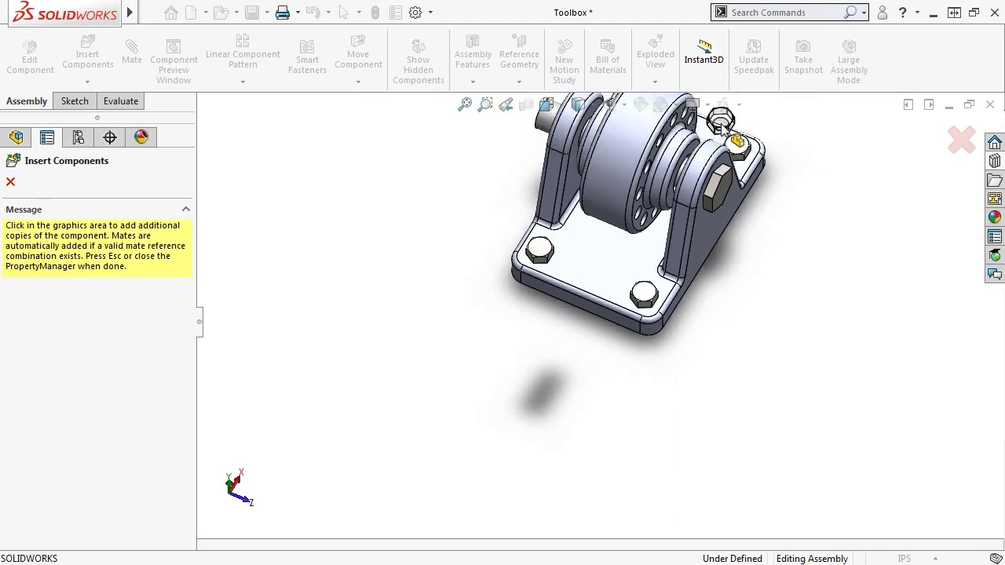
scroll(725, 139, up, 3)
middle_drag(685, 186, 545, 177)
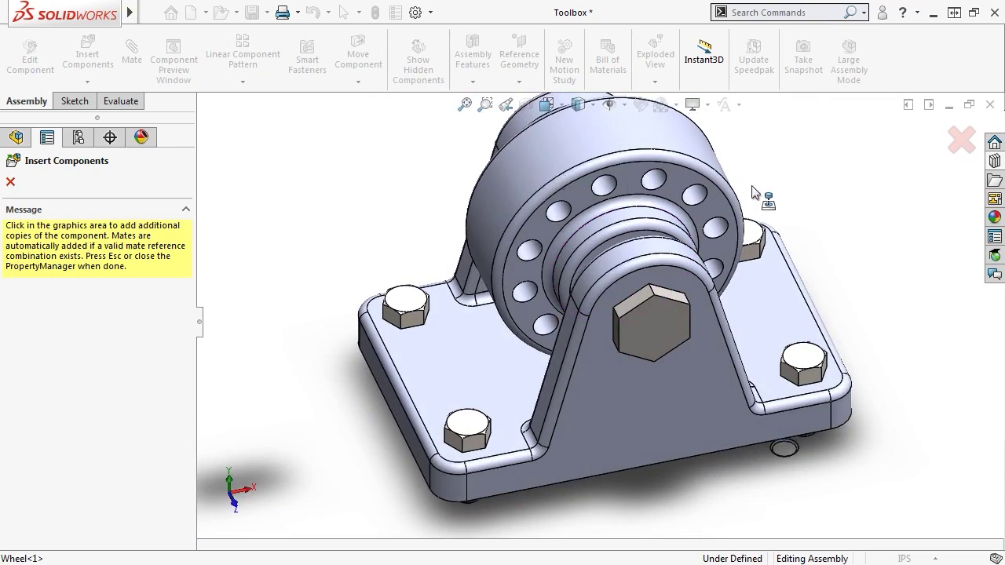
click(961, 142)
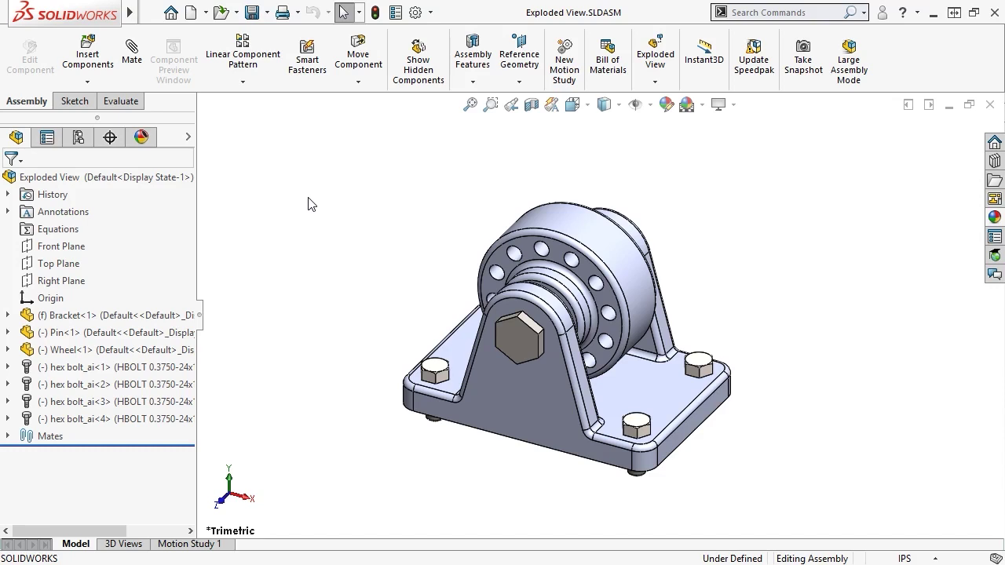
Create a new exploded view for the Default configuration, starting with a step that pulls the Pin out of the Bracket along Z.
click(90, 139)
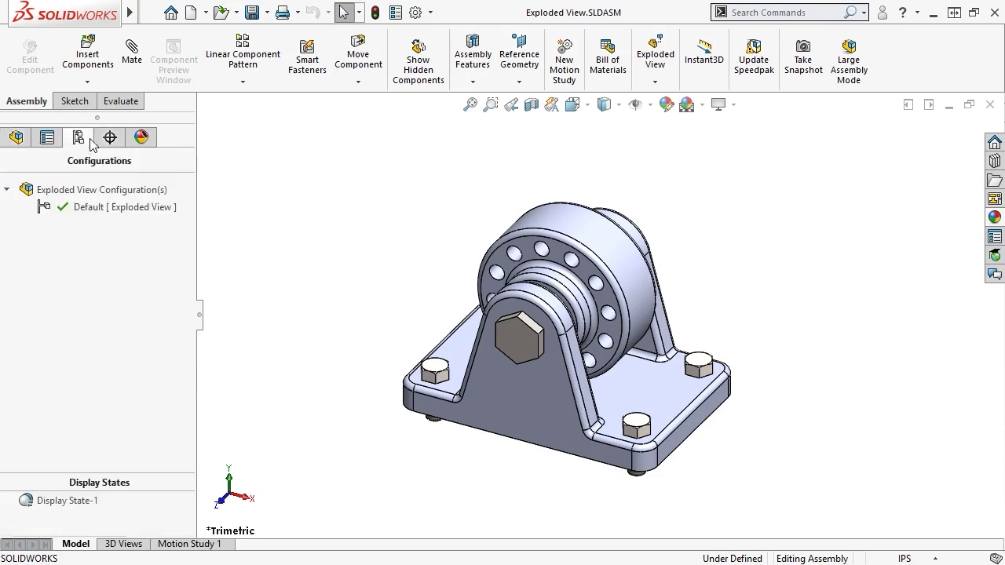
right_click(68, 207)
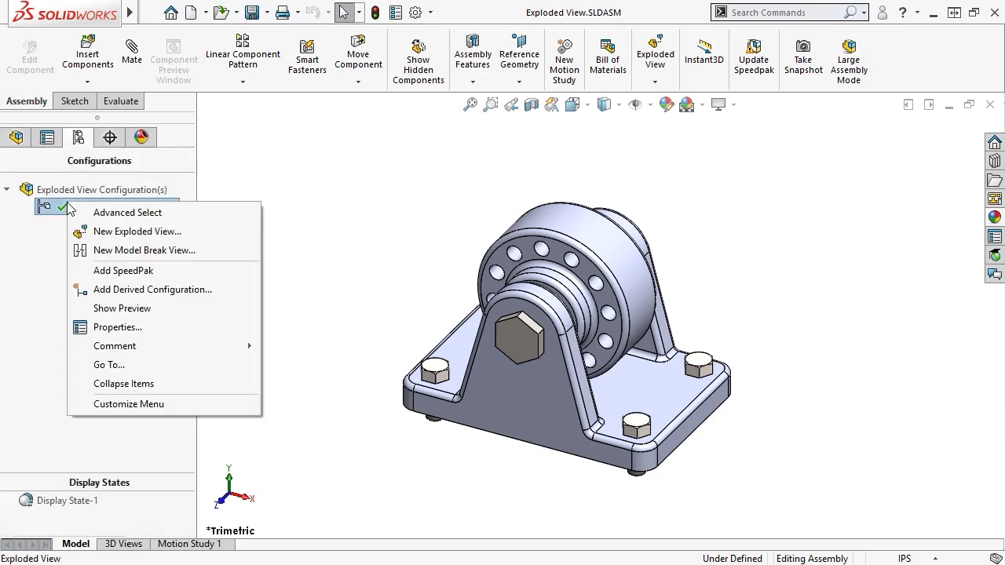
click(81, 233)
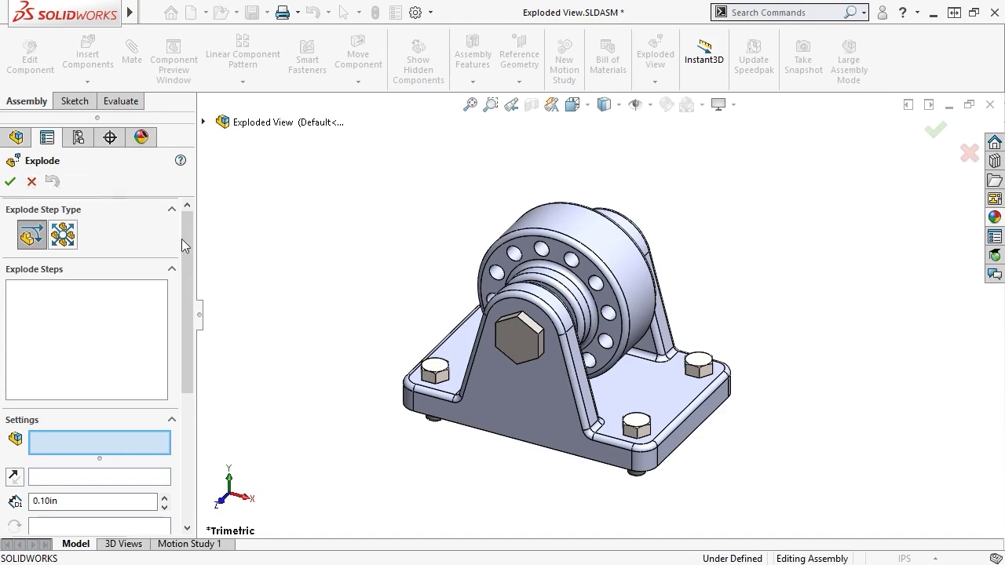
drag(184, 239, 187, 278)
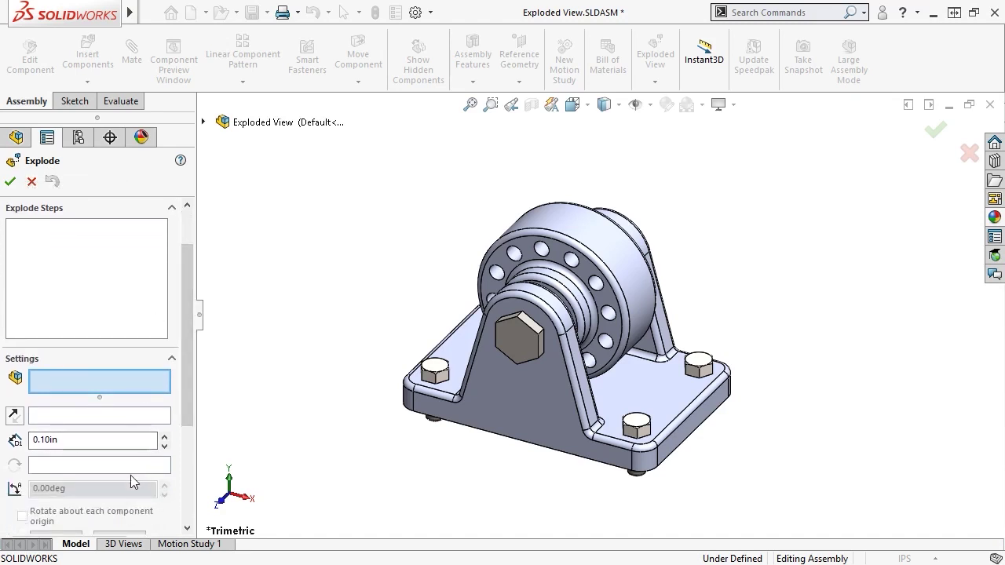
click(501, 337)
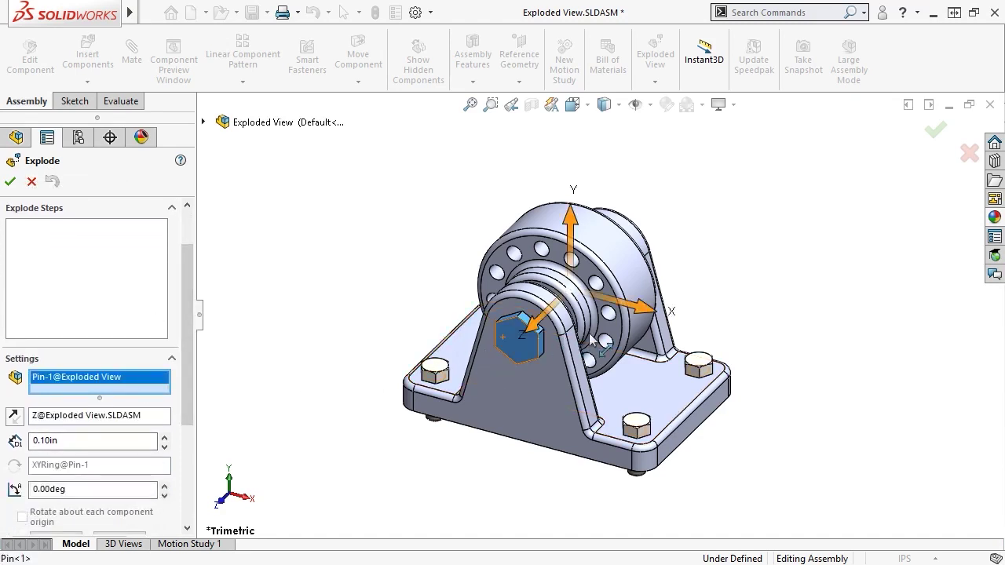
scroll(585, 330, up, 3)
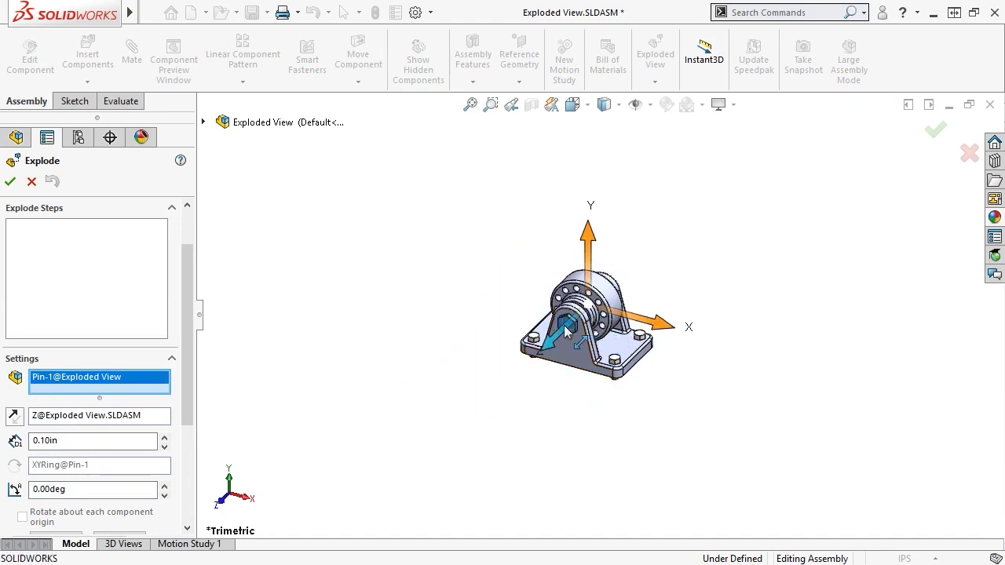
drag(566, 332, 131, 564)
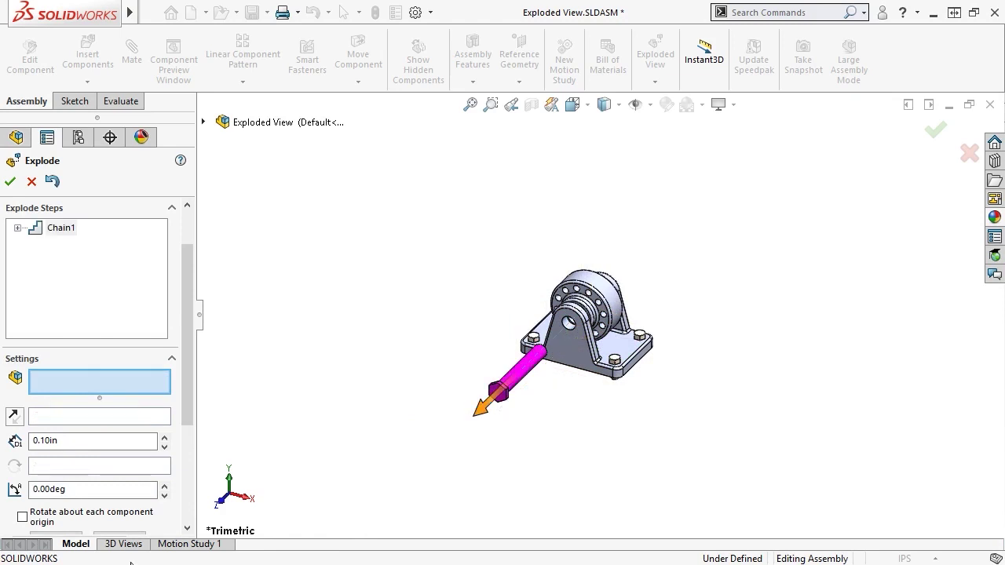
Add an explode step that raises the pulled-out Pin along Y.
middle_drag(724, 325, 688, 345)
click(521, 362)
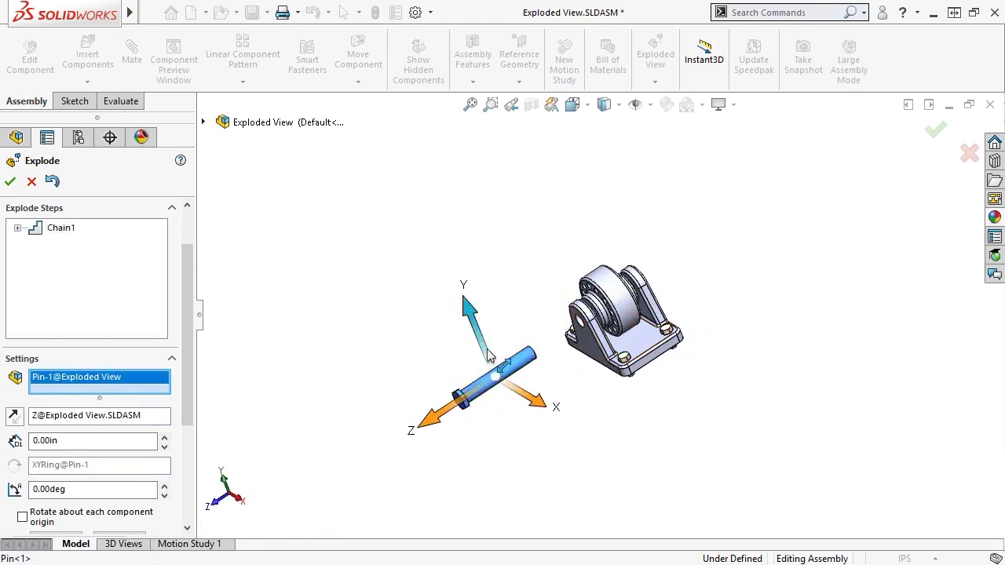
drag(485, 355, 293, 9)
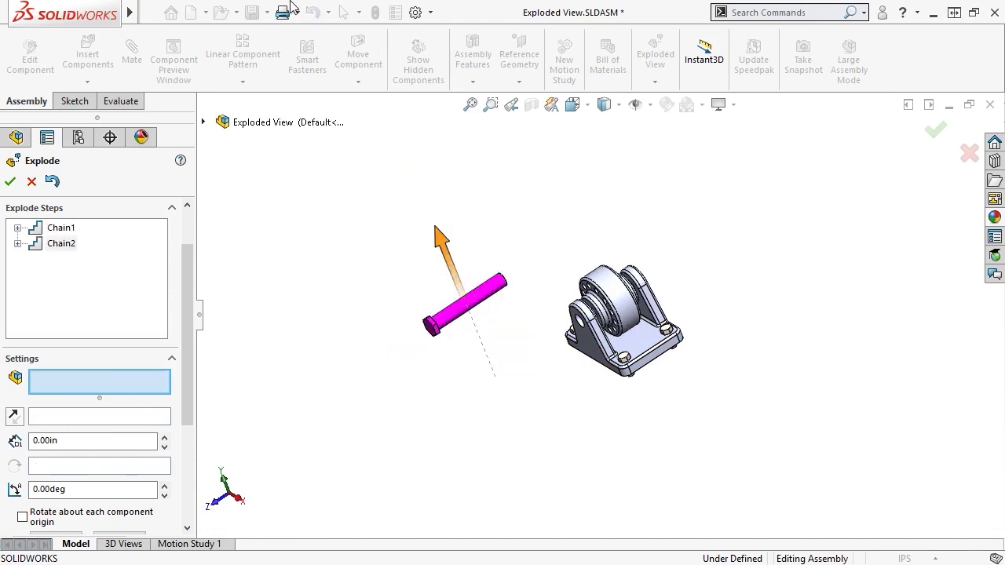
Add an explode step that lifts the Wheel along Y until it is clear of the Bracket's supports.
click(598, 271)
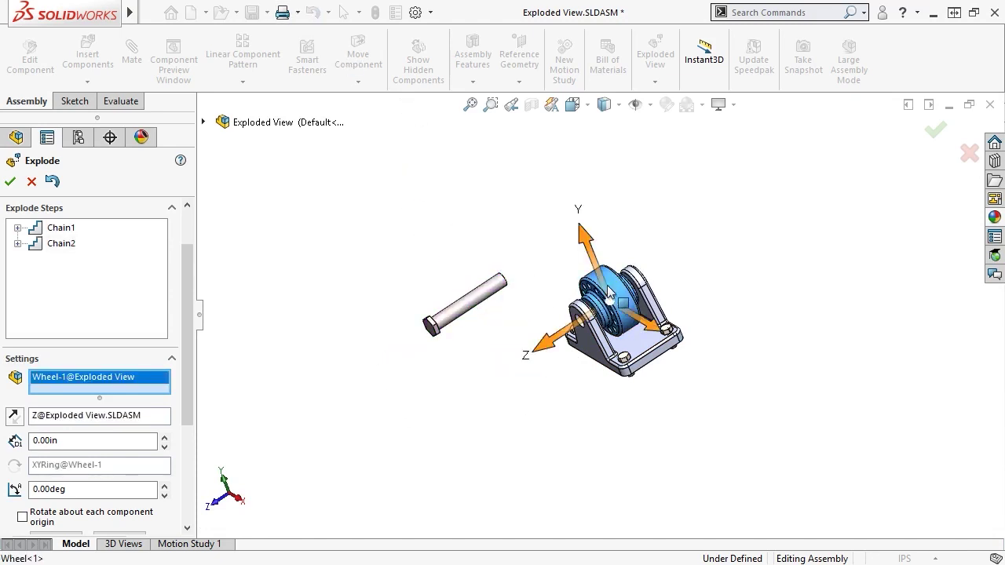
drag(598, 271, 387, 6)
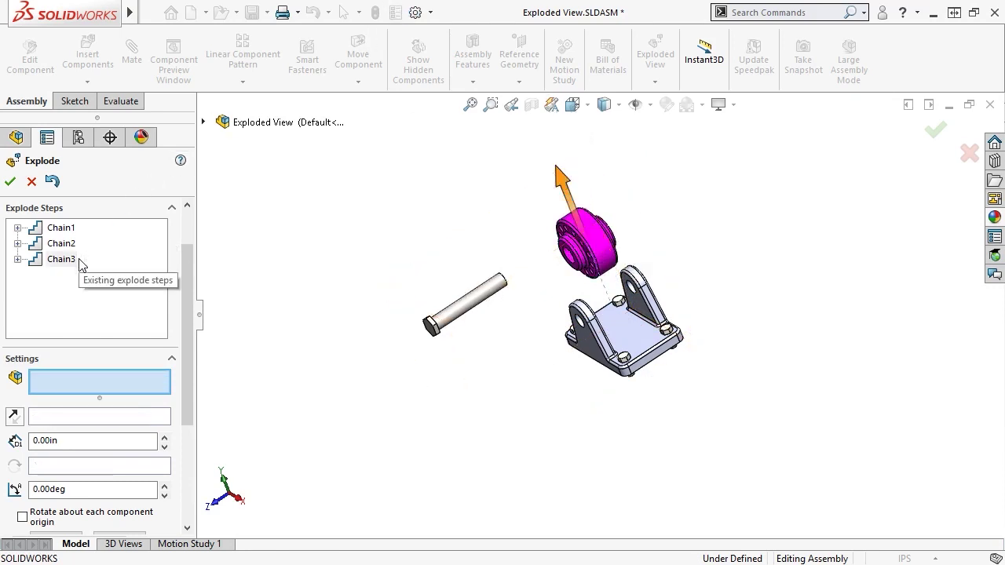
click(407, 248)
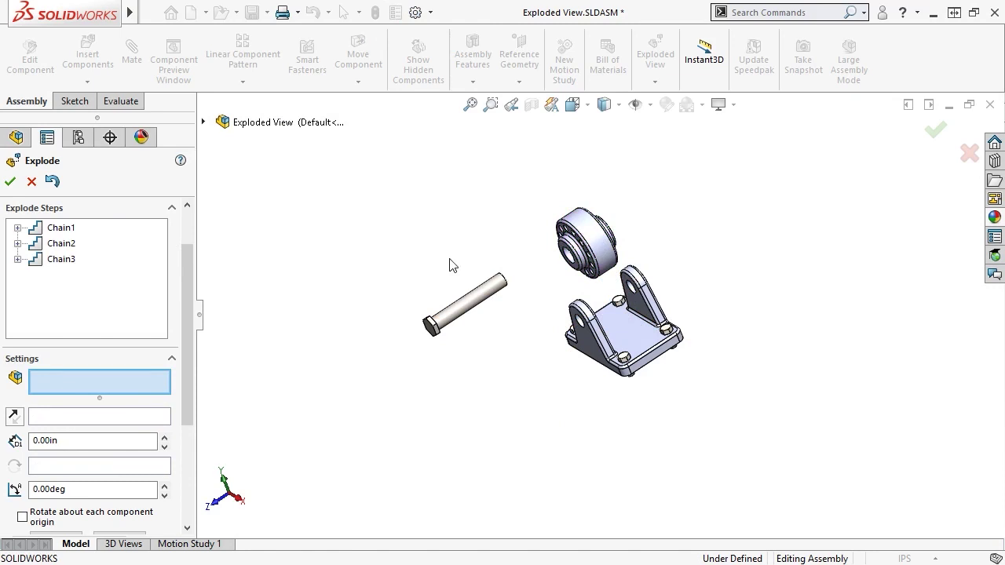
Add one explode step that lifts all four hex bolts together along Y out of the Bracket's base.
click(618, 303)
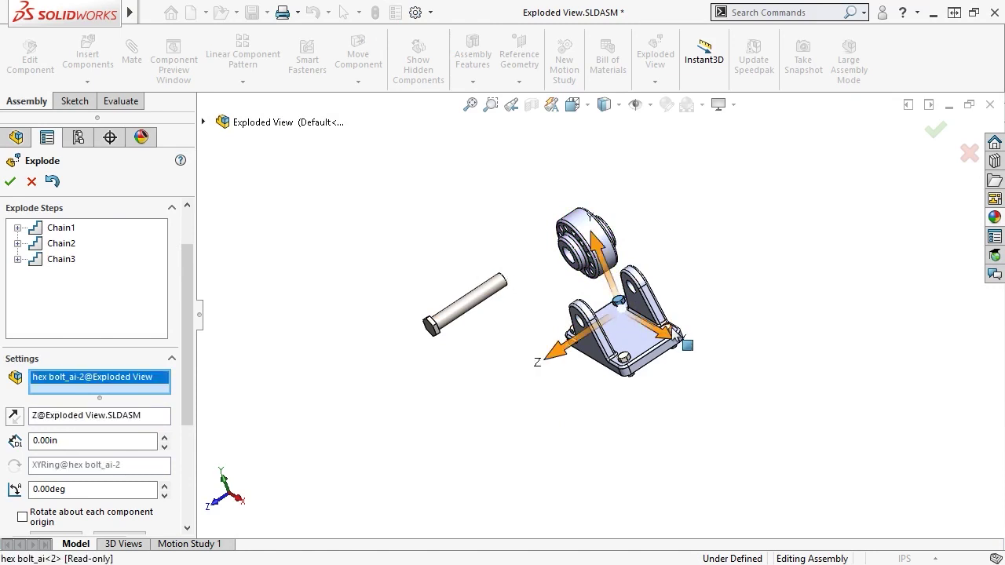
click(668, 328)
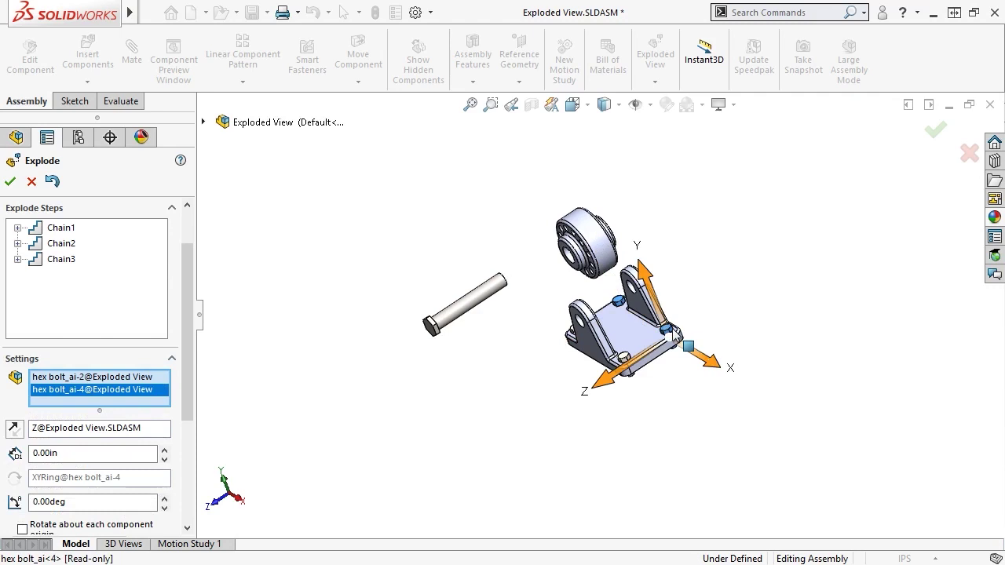
click(574, 336)
click(619, 353)
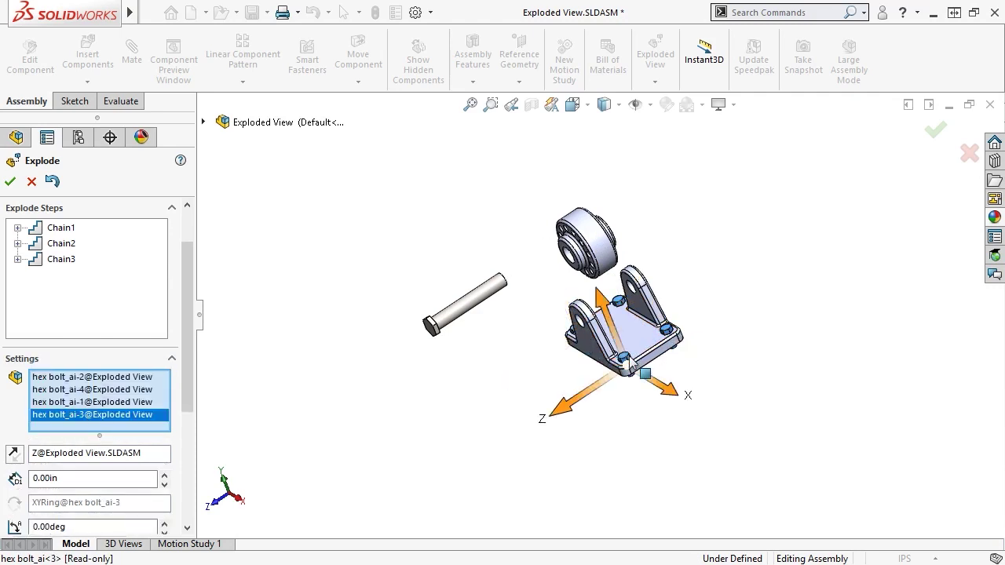
drag(605, 310, 328, 9)
Add an explode step that moves the raised Wheel along Z, away from the Pin and beyond the rear support.
click(591, 251)
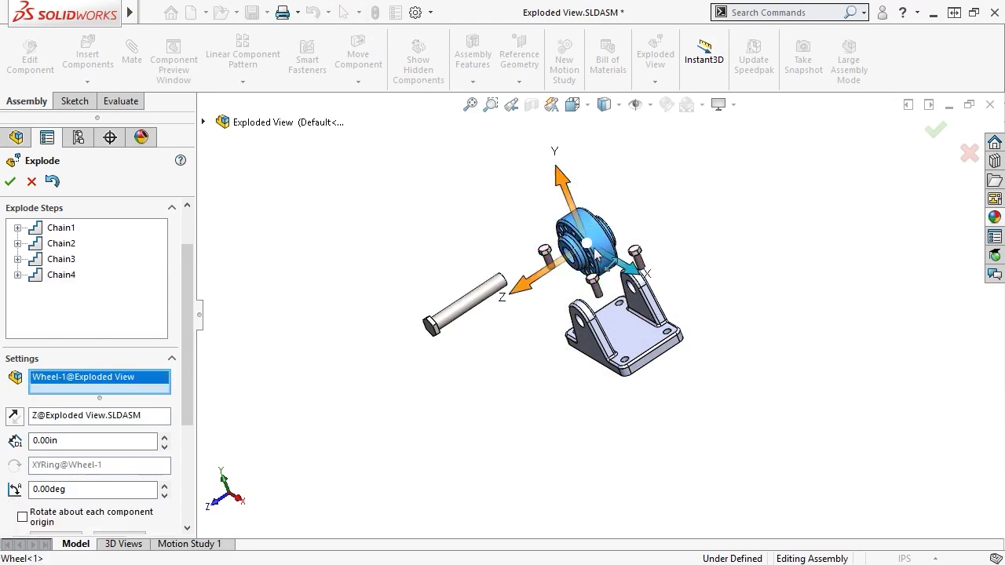
drag(534, 279, 928, 78)
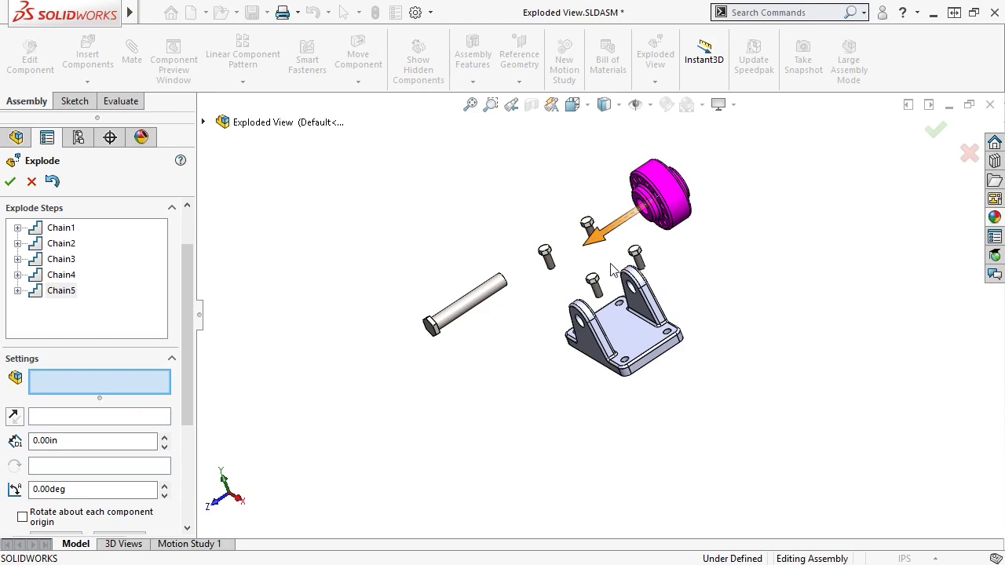
scroll(610, 263, down, 2)
mouse_move(609, 264)
middle_down()
mouse_move(584, 246)
mouse_move(589, 232)
mouse_move(603, 245)
middle_up()
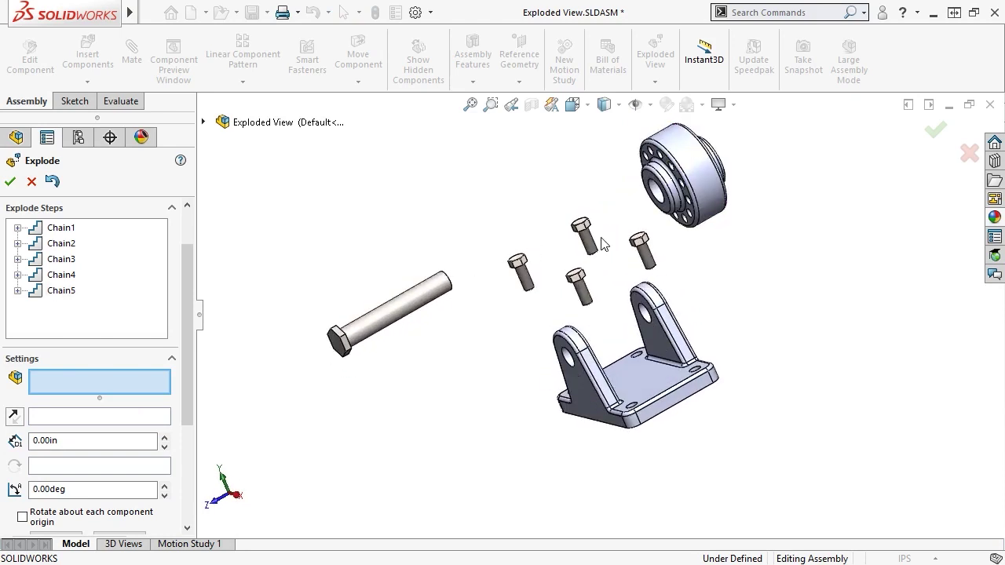
Finish the exploded view and expand ExplView1 under the Default configuration to list its explode steps.
drag(187, 344, 178, 461)
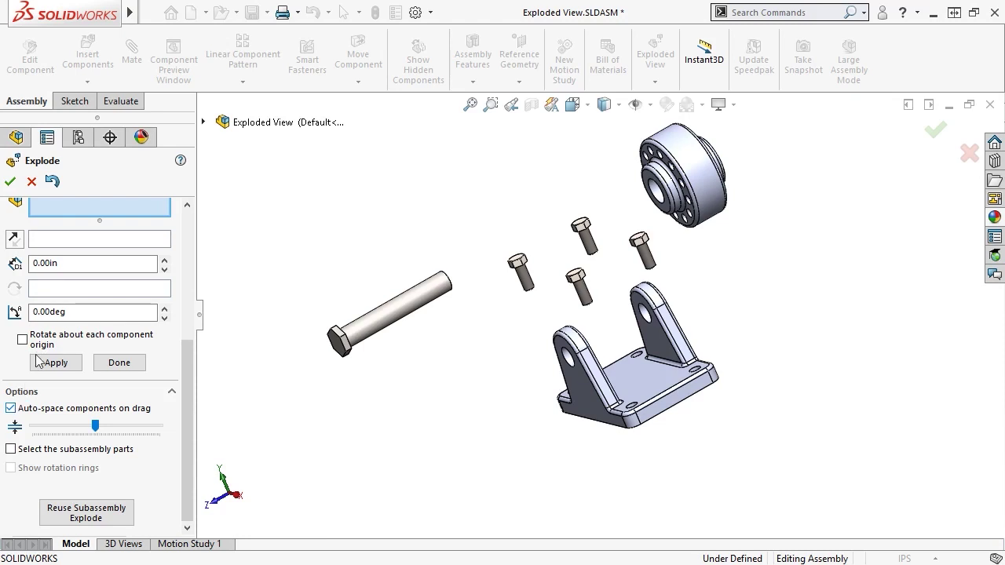
click(10, 181)
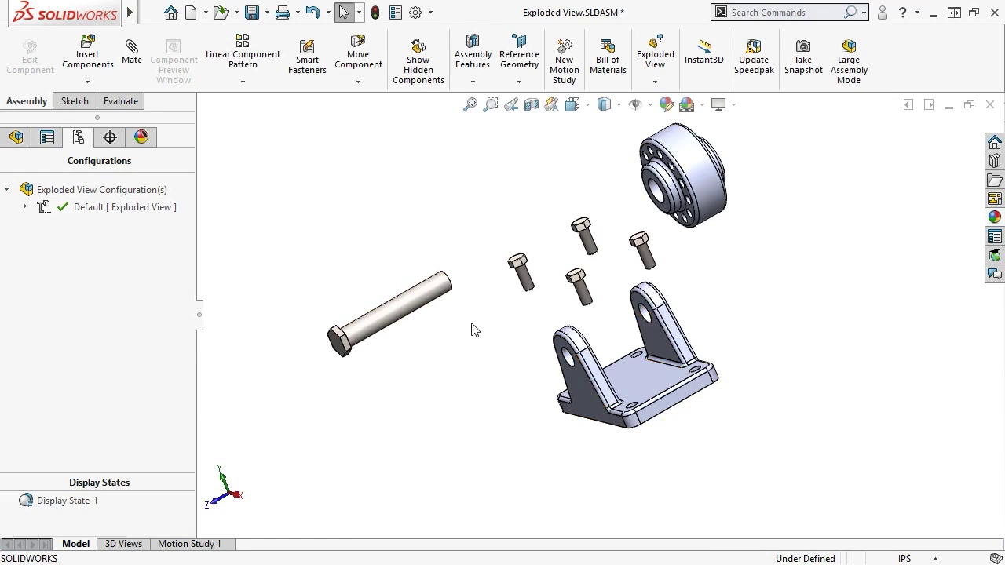
click(26, 208)
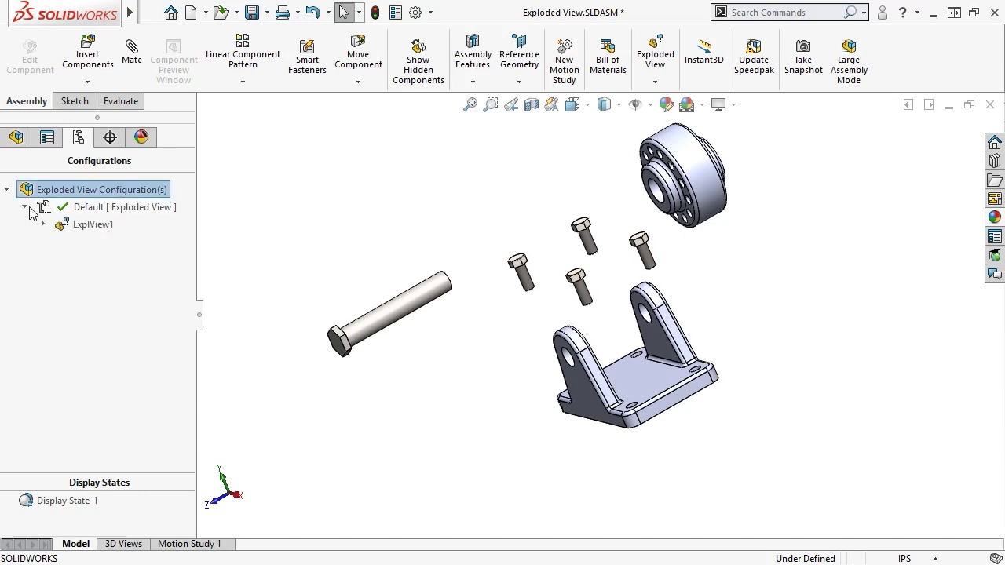
click(44, 225)
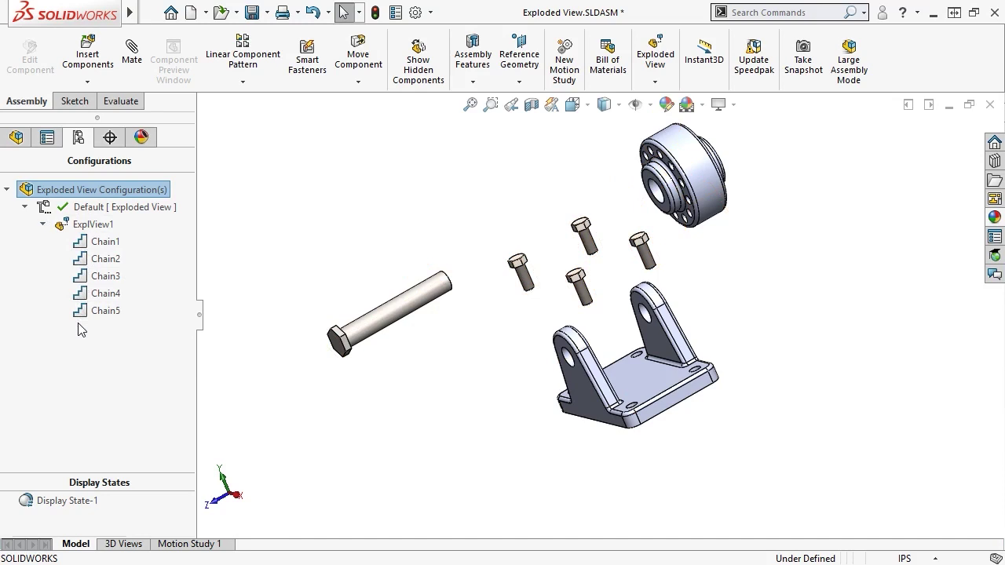
Collapse and re-explode the assembly with ExplView1, and return it to the collapsed state.
double_click(84, 226)
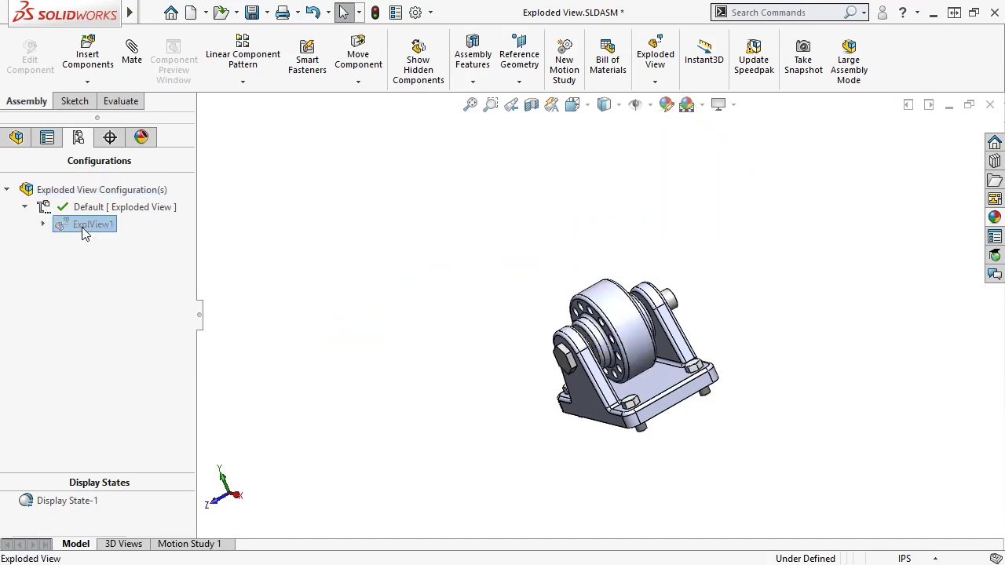
double_click(84, 226)
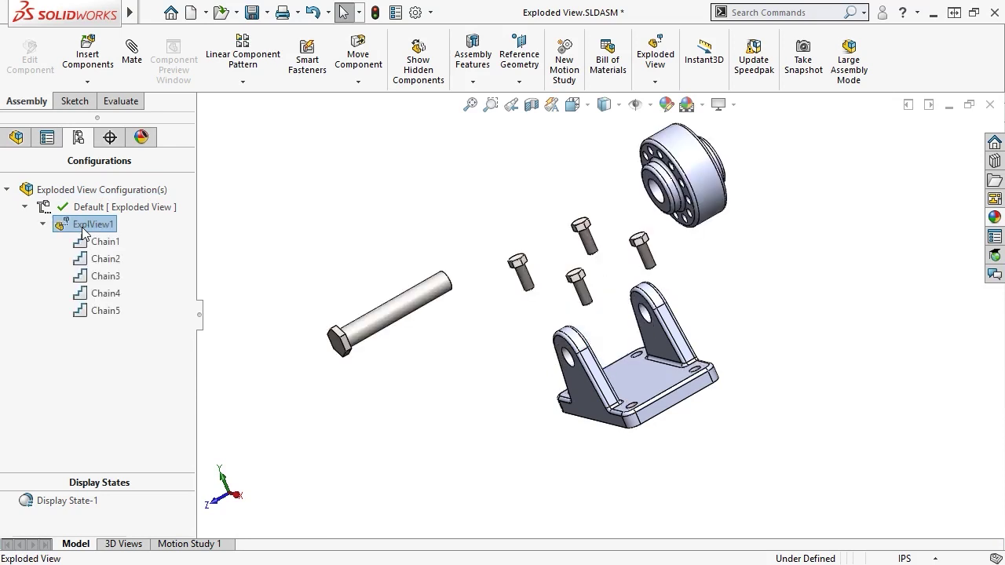
right_click(84, 230)
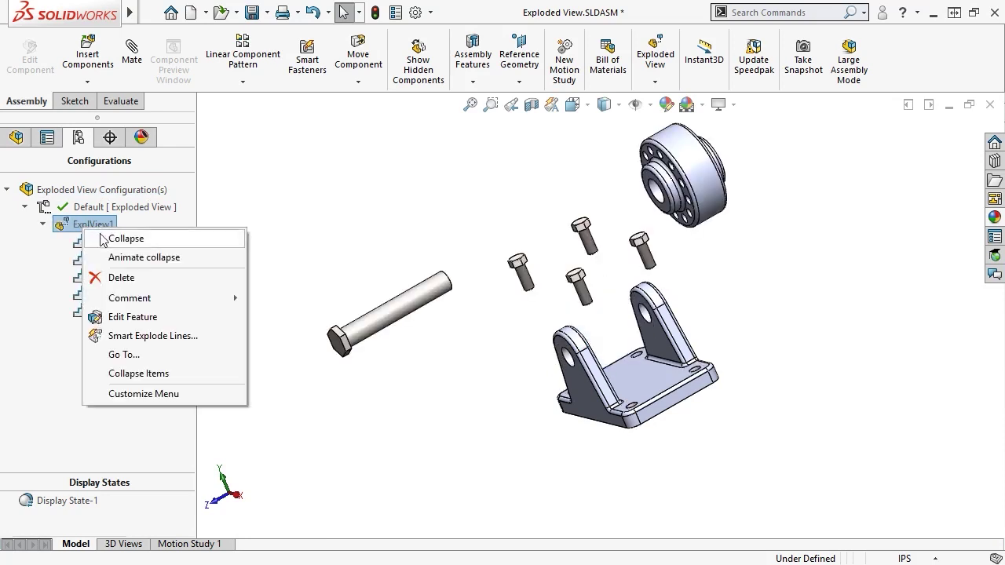
click(125, 238)
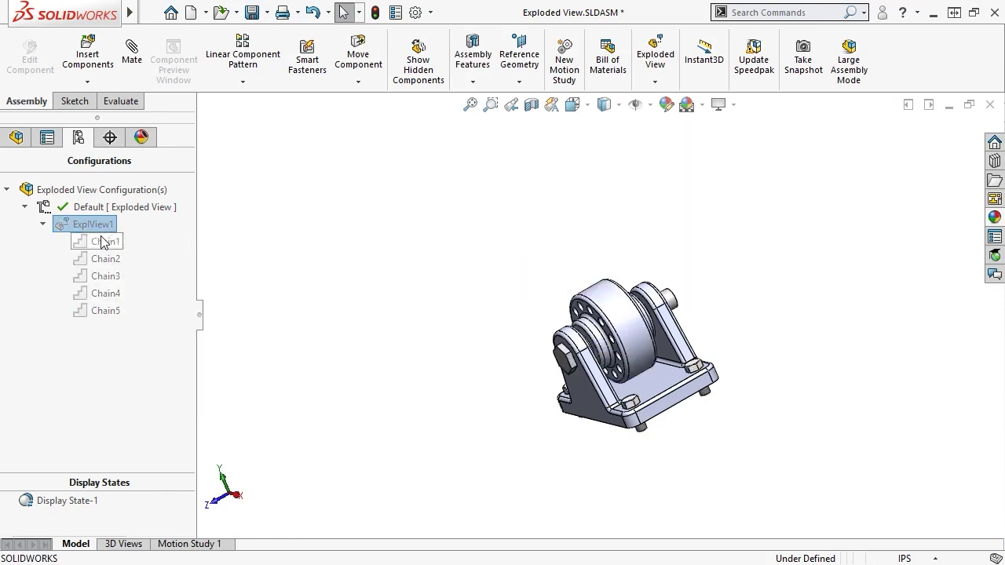
click(43, 225)
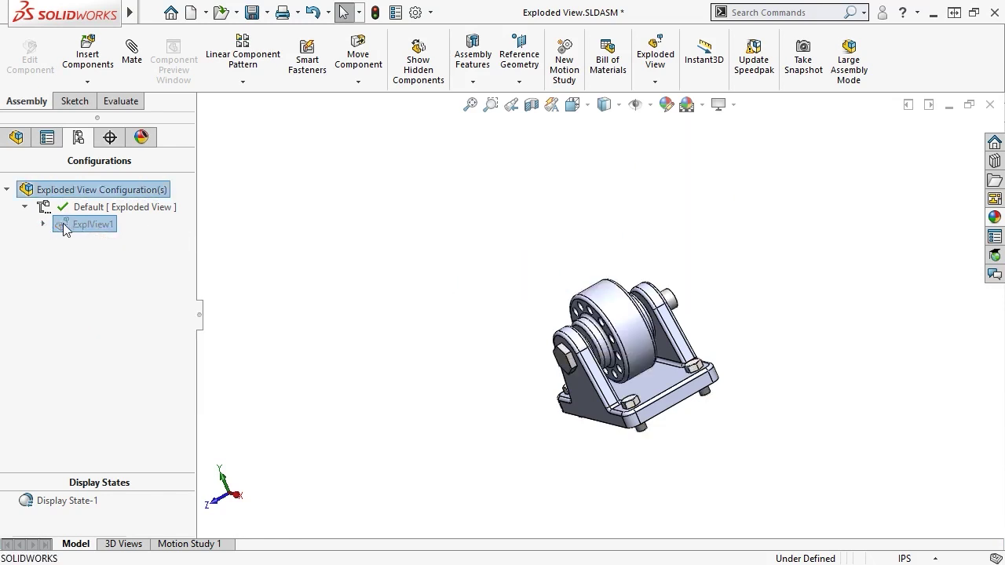
Play ExplView1's explode animation from the start with looping, and play its collapse animation.
right_click(65, 228)
click(125, 253)
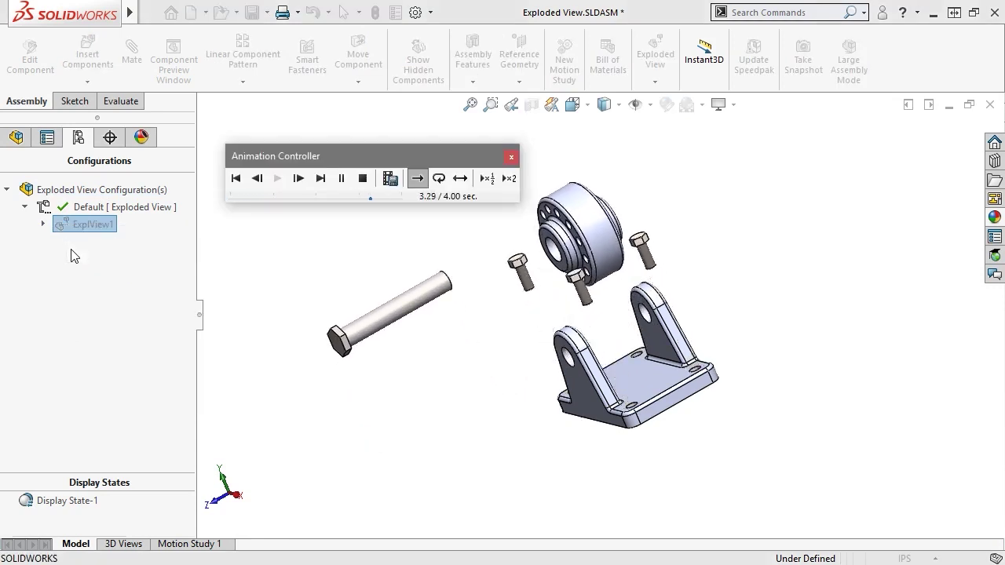
click(257, 180)
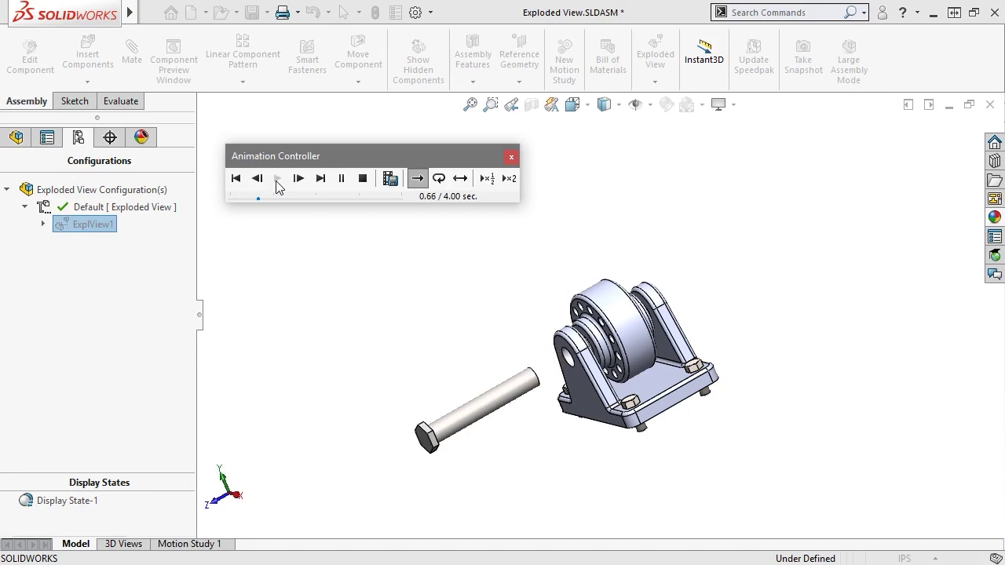
click(236, 179)
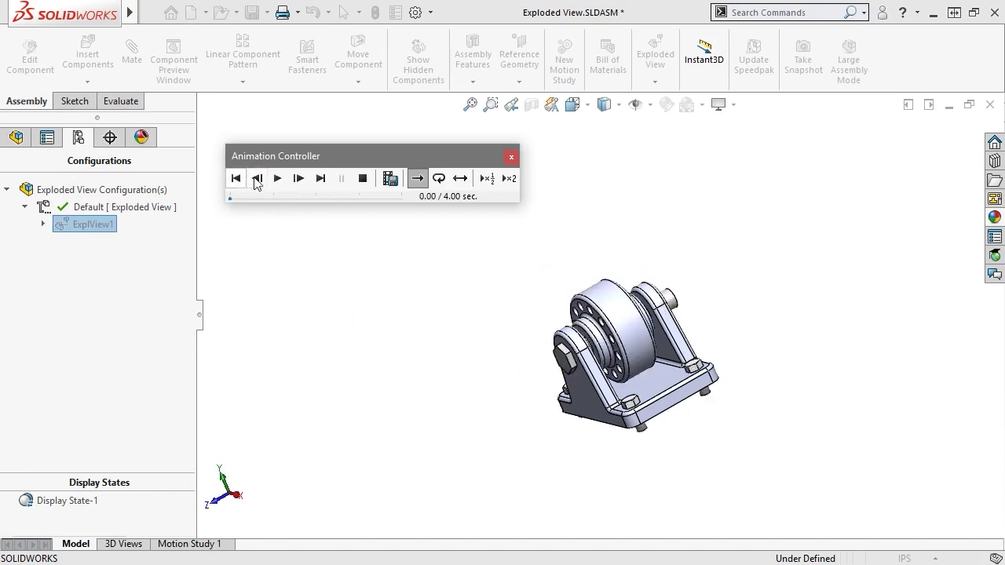
click(277, 178)
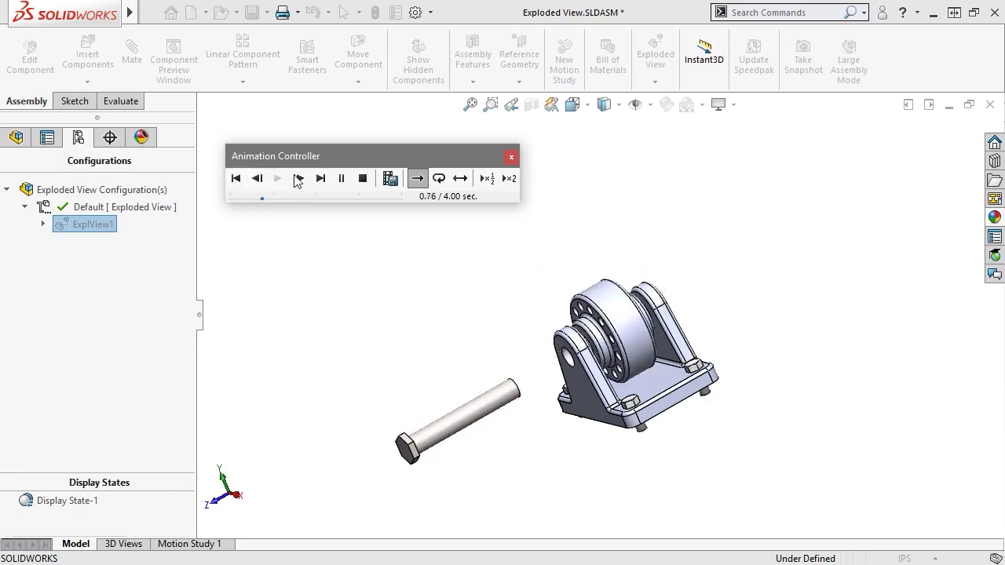
click(439, 178)
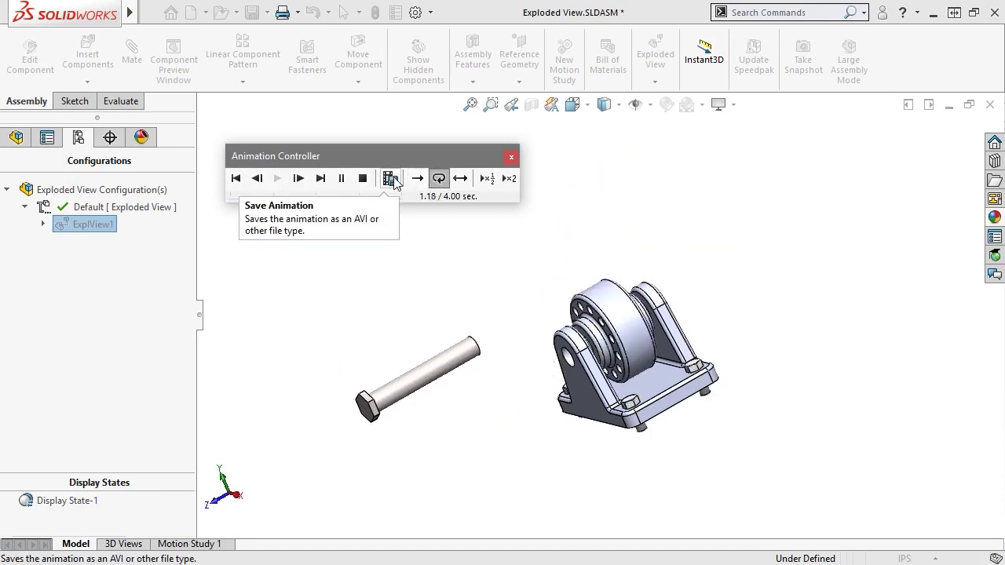
click(511, 160)
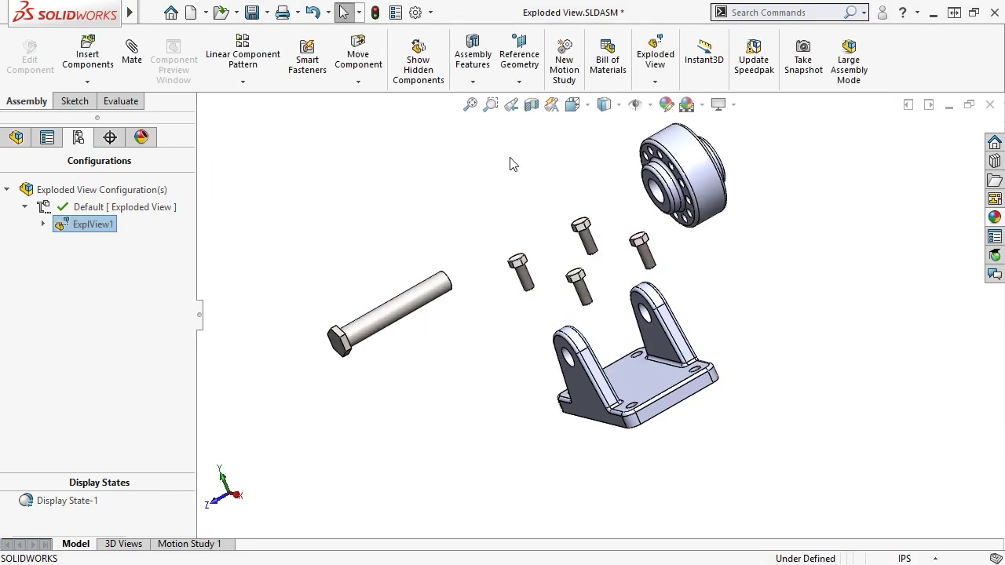
right_click(105, 224)
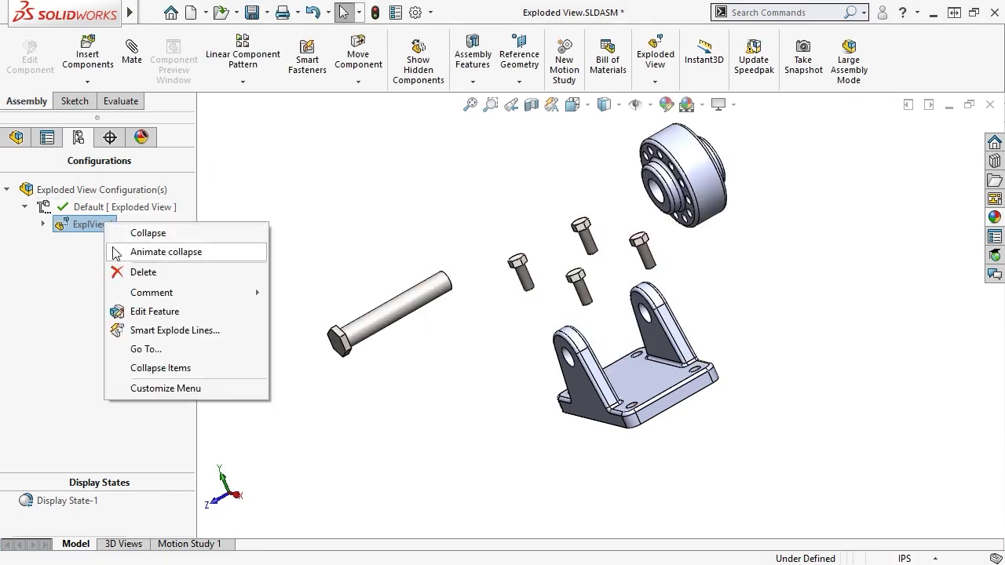
click(115, 252)
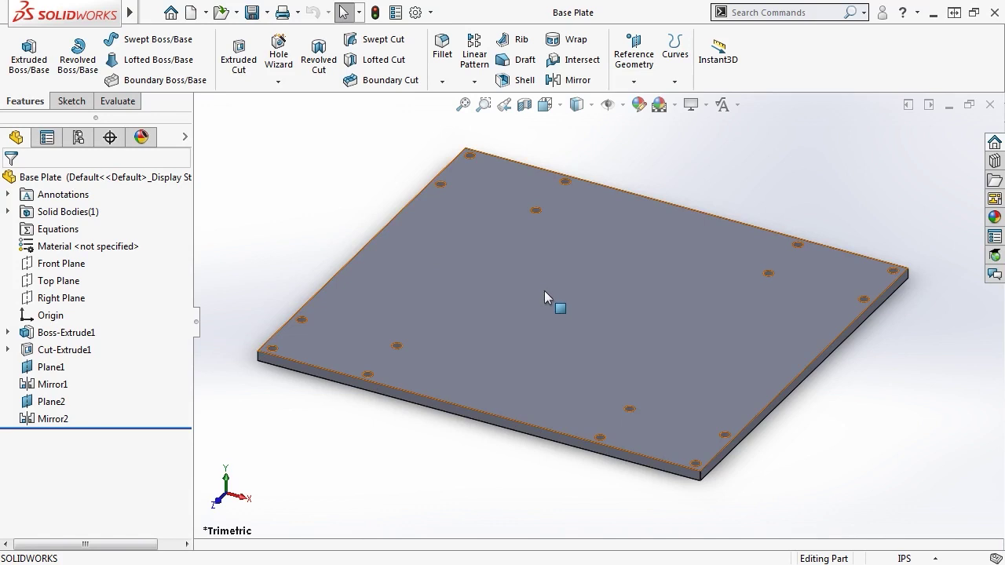
Create a new assembly from the Base Plate part, placing the plate at the assembly origin.
click(207, 12)
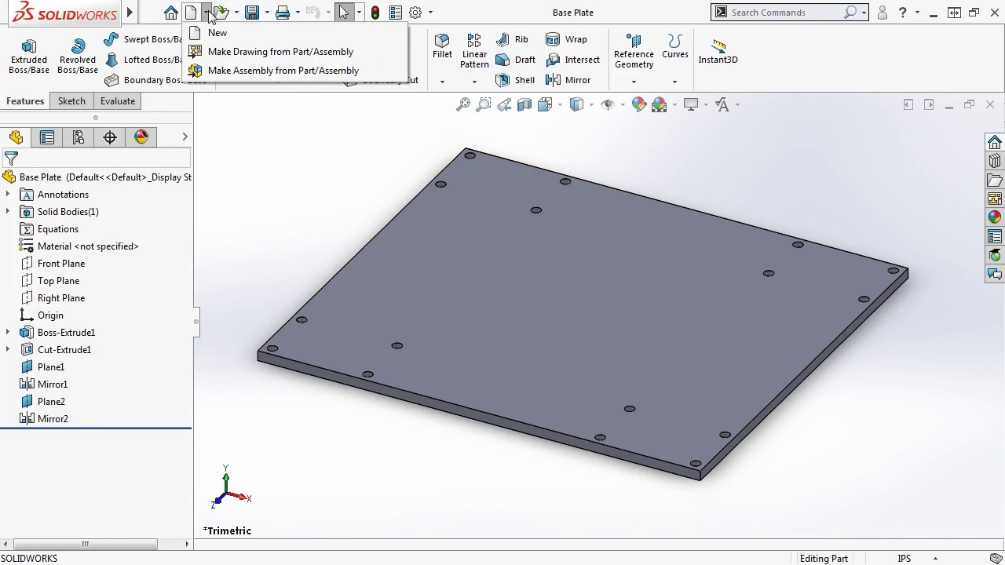
click(198, 70)
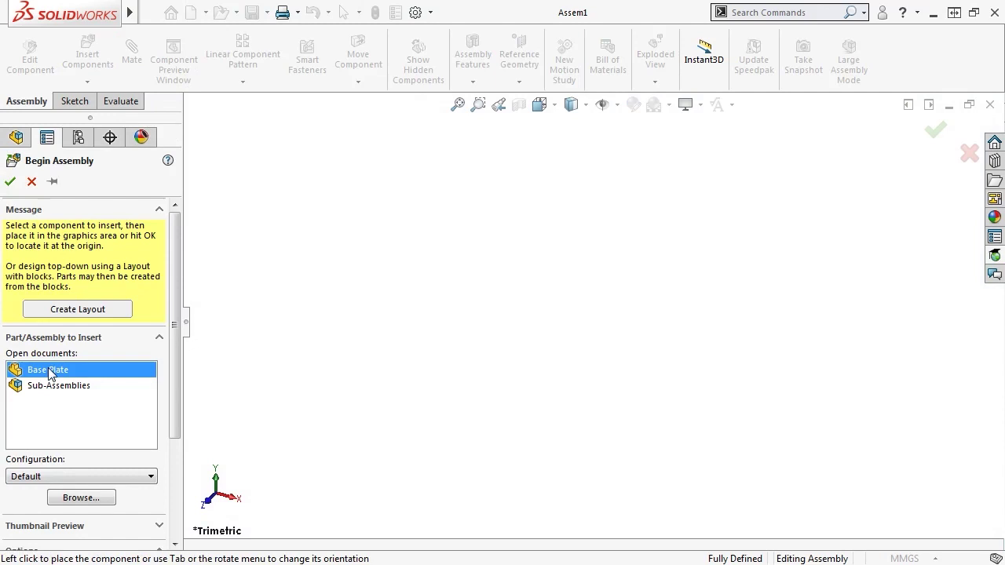
click(11, 181)
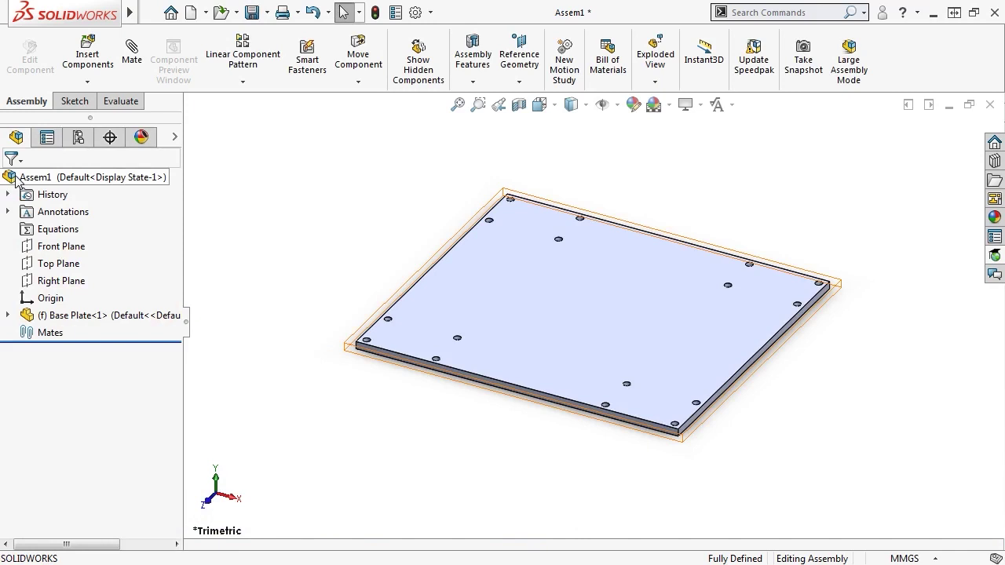
Insert the open Sub-Assemblies assembly as a component beside the Base Plate's front-left corner.
click(86, 61)
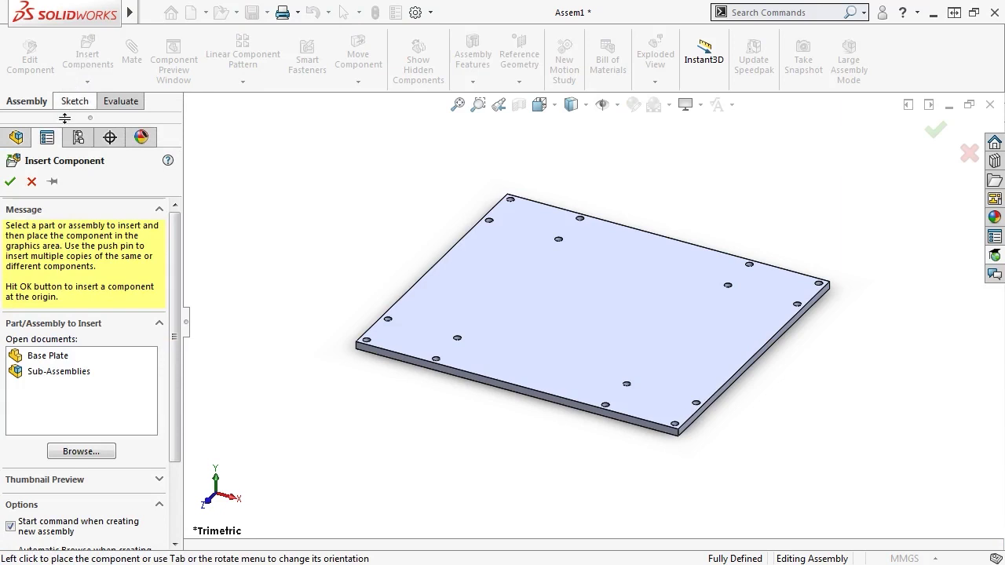
click(56, 371)
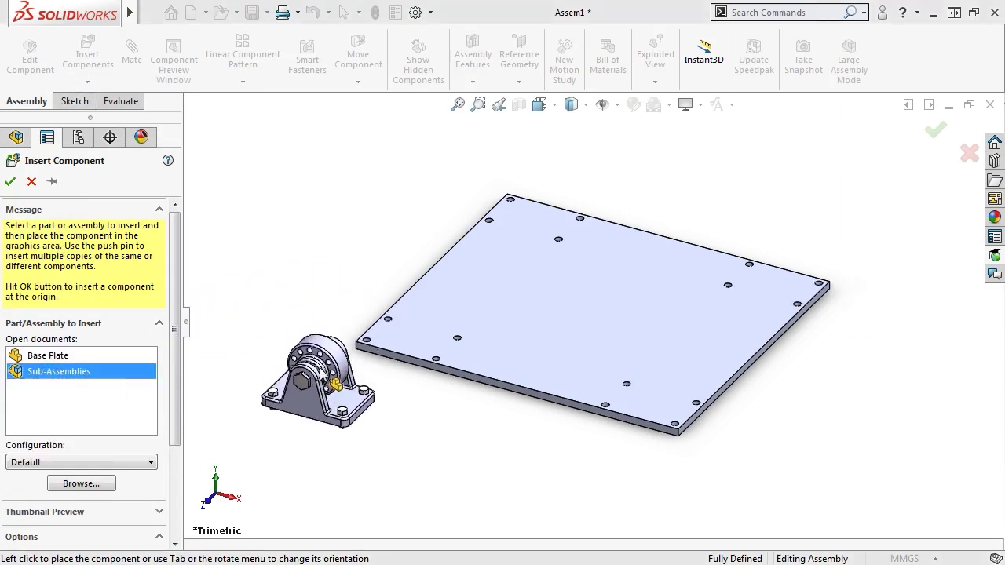
click(338, 380)
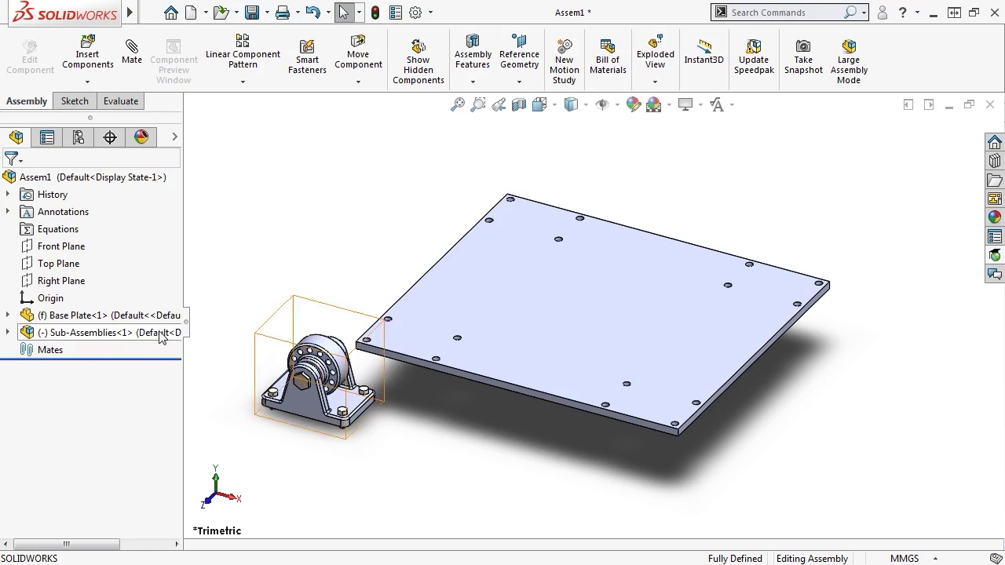
Add three more copies of the Sub-Assemblies component around the Base Plate, one near each remaining corner area.
ctrl+drag(159, 336, 254, 292)
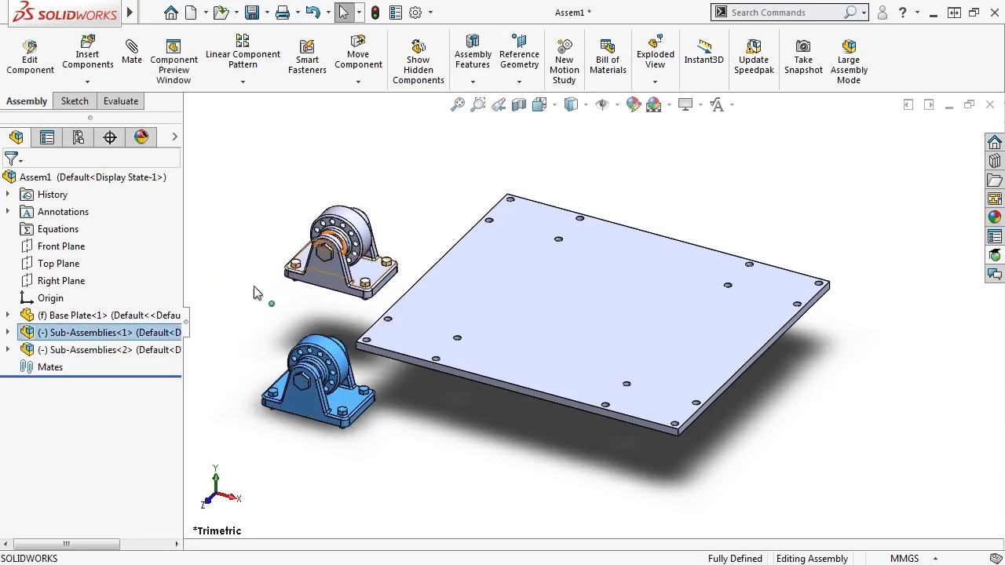
ctrl+drag(142, 332, 510, 233)
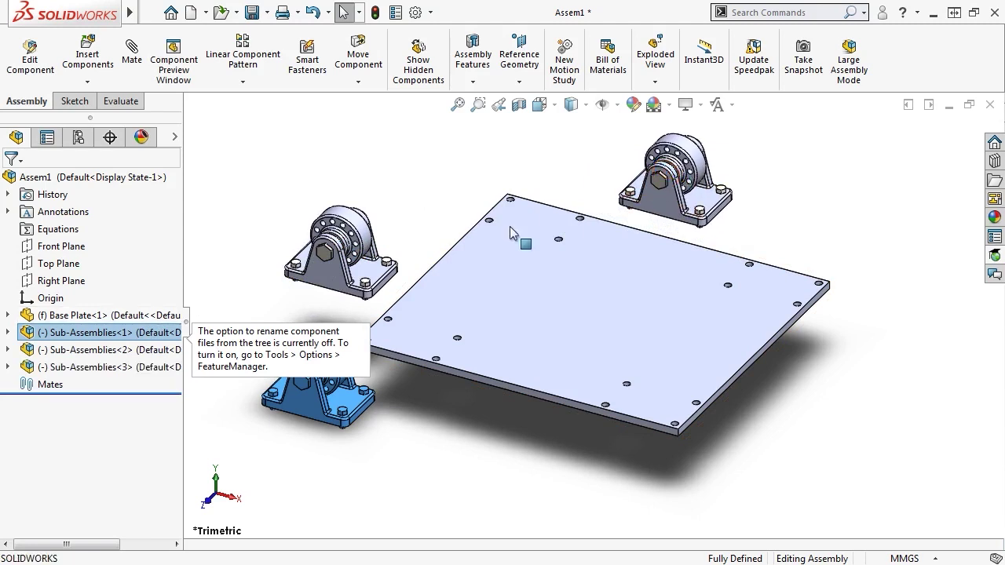
ctrl+drag(153, 337, 773, 439)
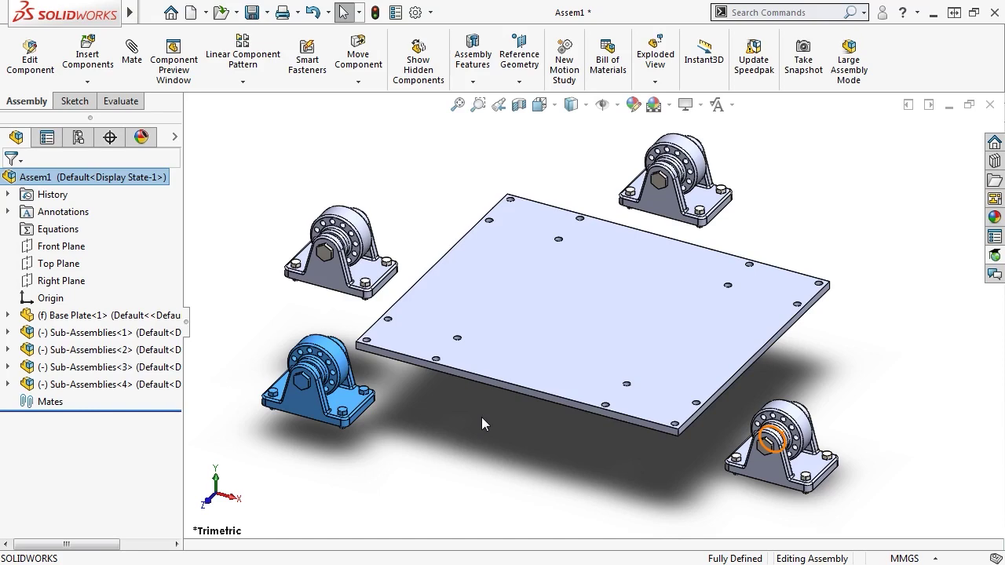
Add a concentric mate between the second sub-assembly's front-left bracket hole and the Base Plate's front-left corner hole.
click(132, 51)
scroll(286, 269, down, 4)
middle_drag(395, 294, 436, 222)
scroll(343, 307, down, 3)
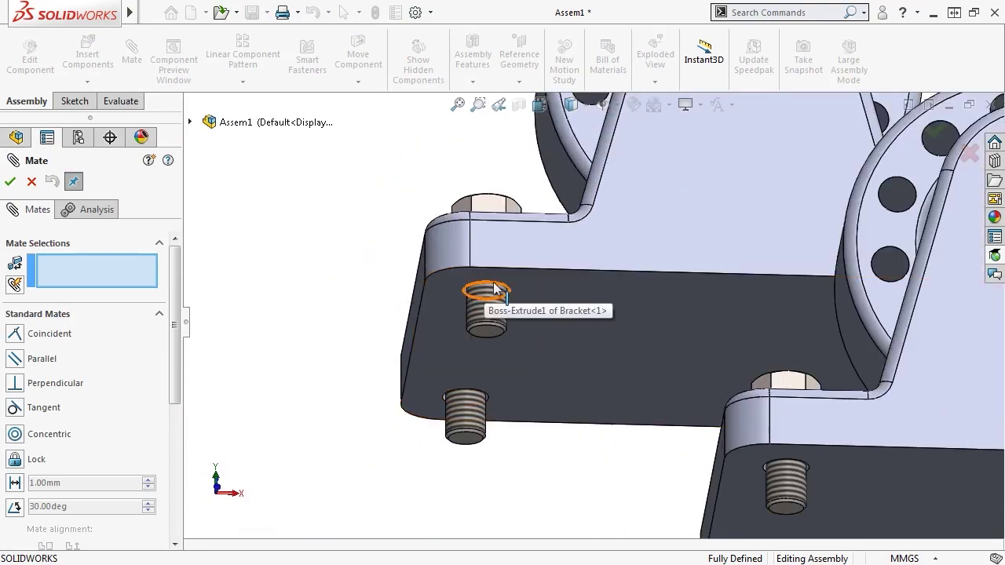
click(476, 285)
scroll(542, 299, up, 2)
middle_drag(888, 228, 865, 276)
click(862, 269)
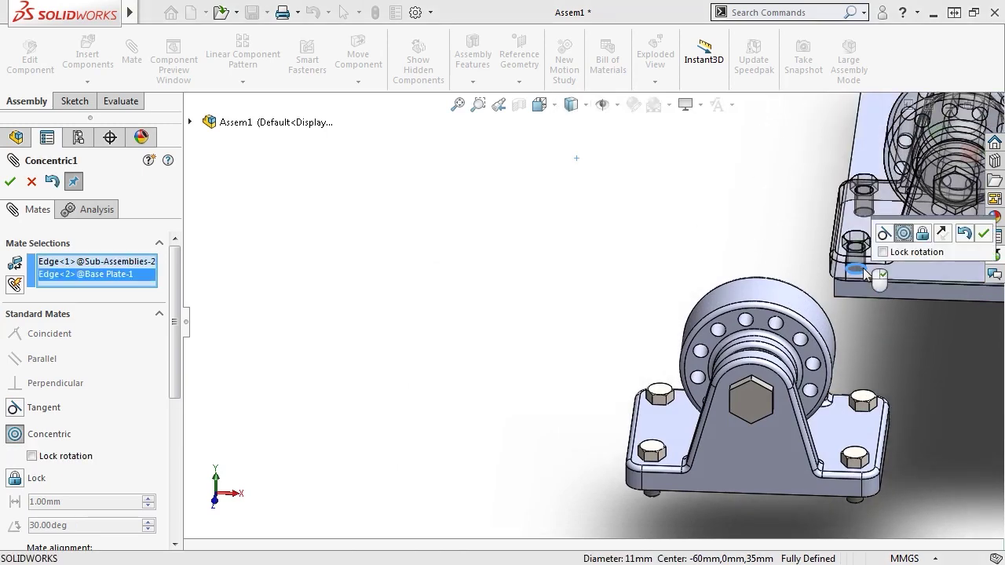
click(982, 234)
Add a concentric mate between the second sub-assembly's rear-right bracket hole and the matching Base Plate hole.
scroll(975, 238, down, 3)
scroll(959, 248, up, 3)
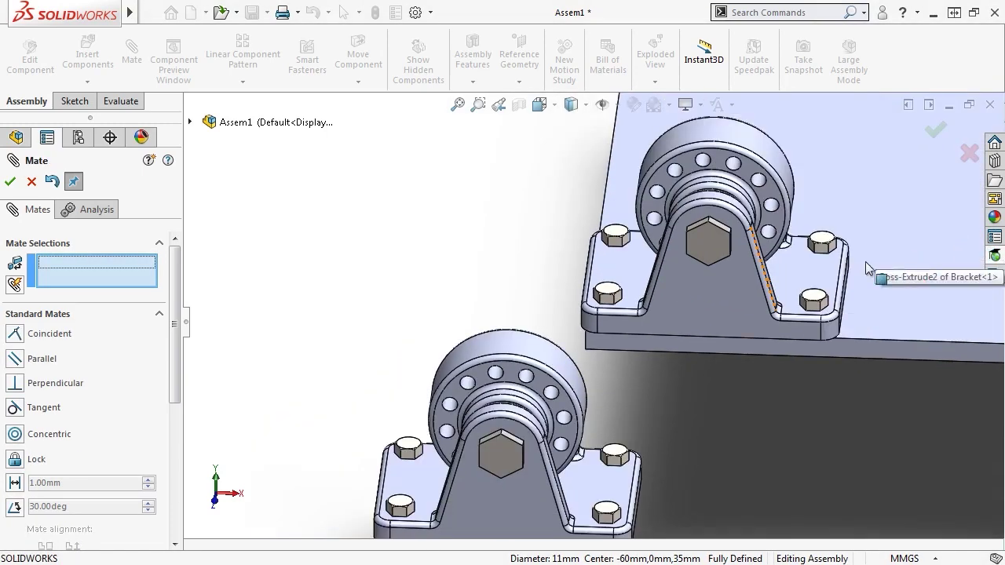
middle_drag(864, 275, 719, 198)
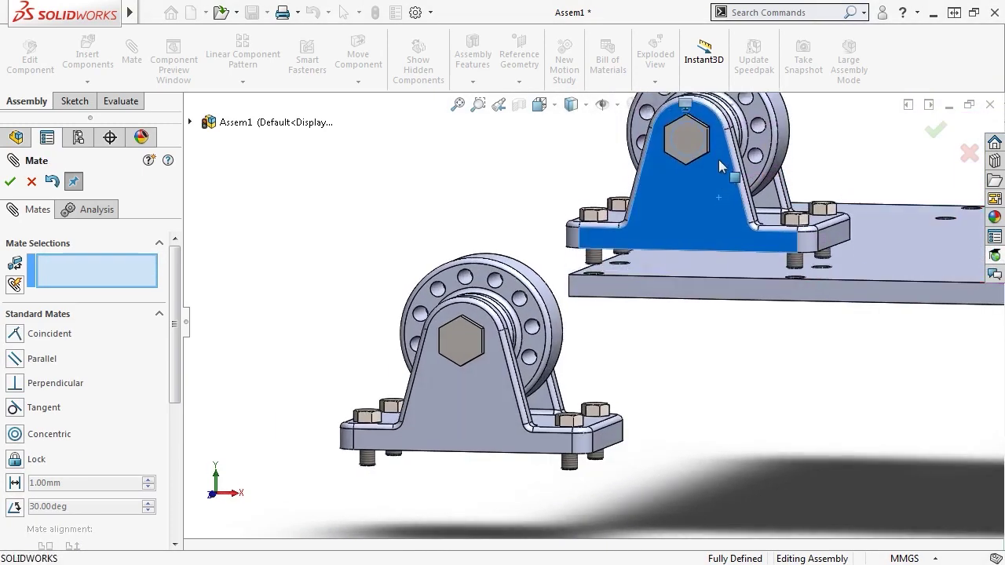
scroll(818, 248, down, 3)
middle_drag(800, 282, 796, 242)
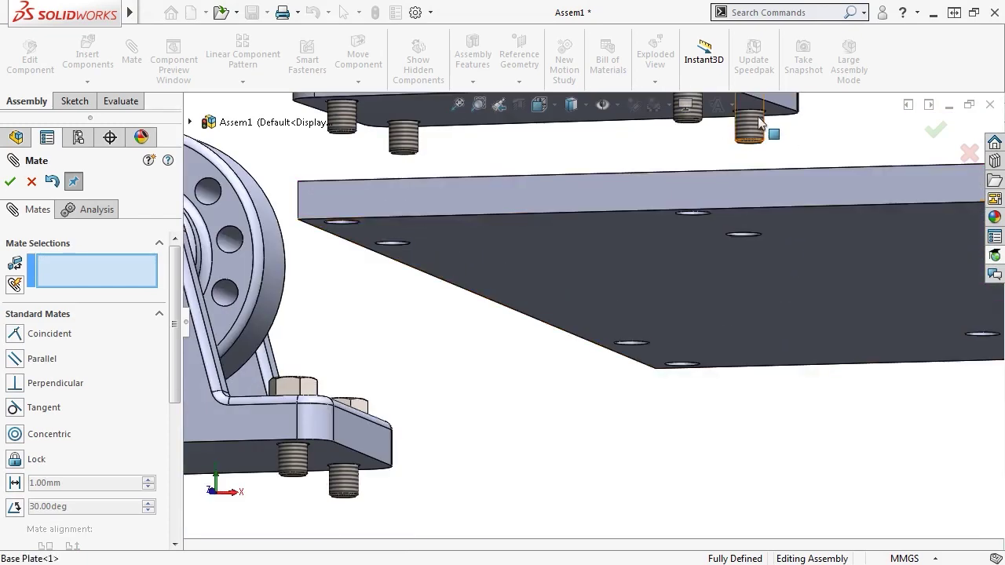
scroll(759, 120, down, 3)
middle_drag(725, 166, 741, 251)
click(716, 149)
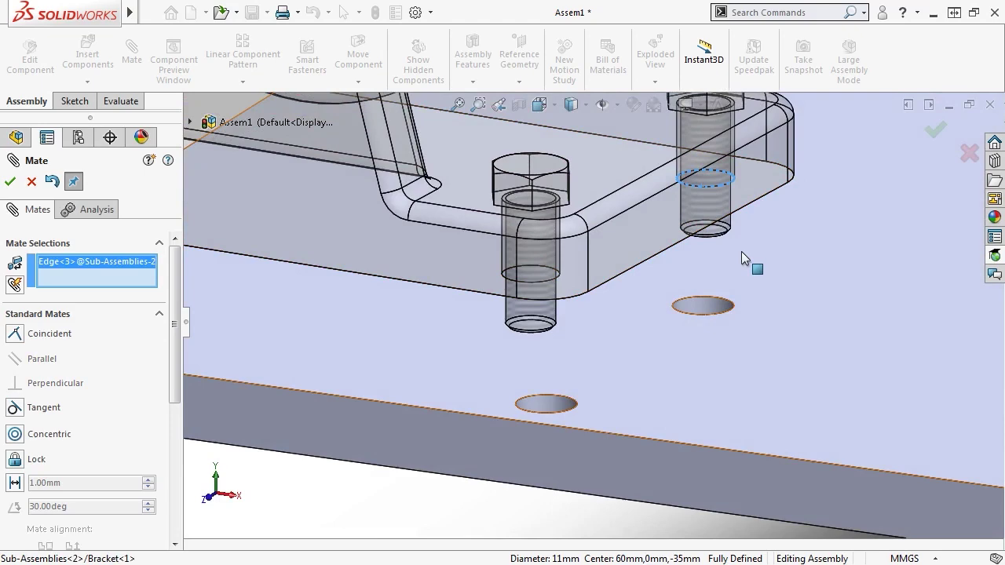
click(727, 303)
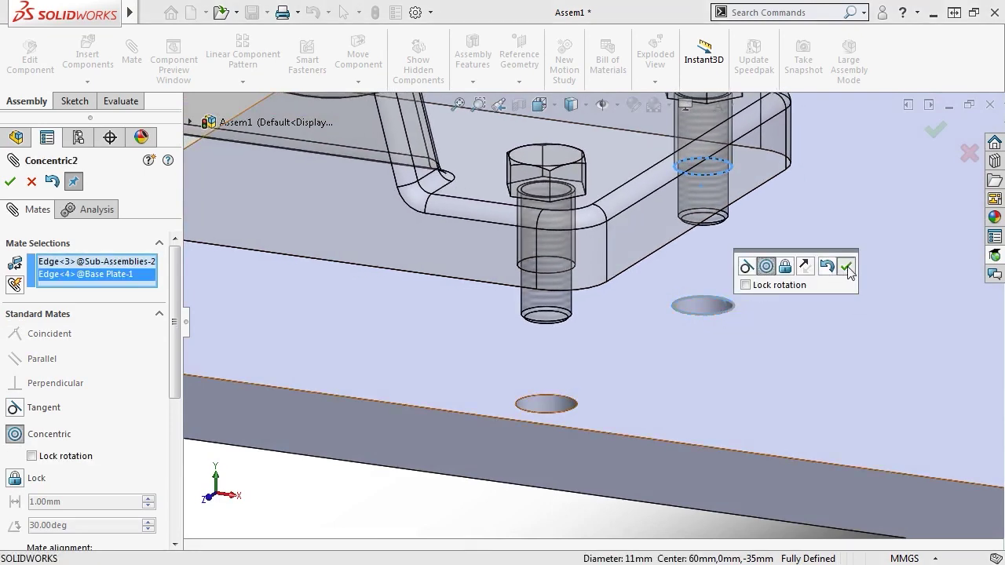
click(846, 267)
Add a coincident mate between the Base Plate's top face and the underside of the second sub-assembly's bracket.
scroll(441, 272, up, 3)
scroll(376, 277, down, 5)
click(454, 323)
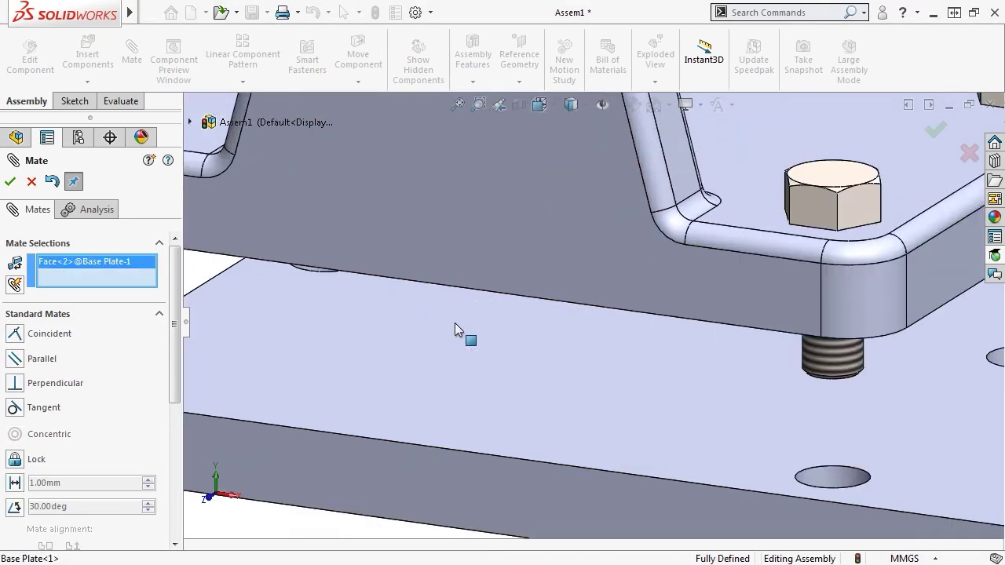
middle_drag(498, 369, 494, 205)
click(493, 205)
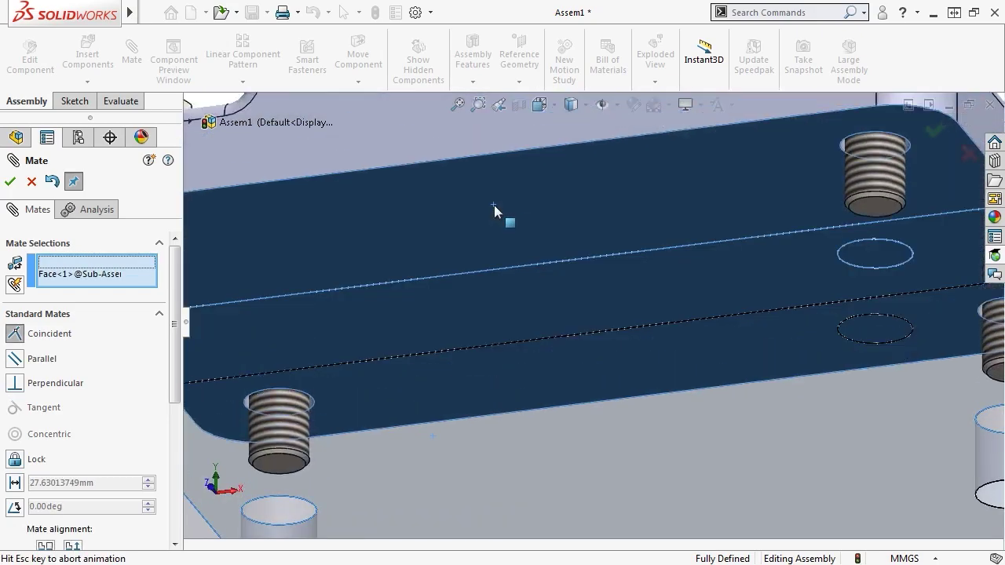
scroll(520, 240, up, 4)
middle_drag(520, 239, 524, 328)
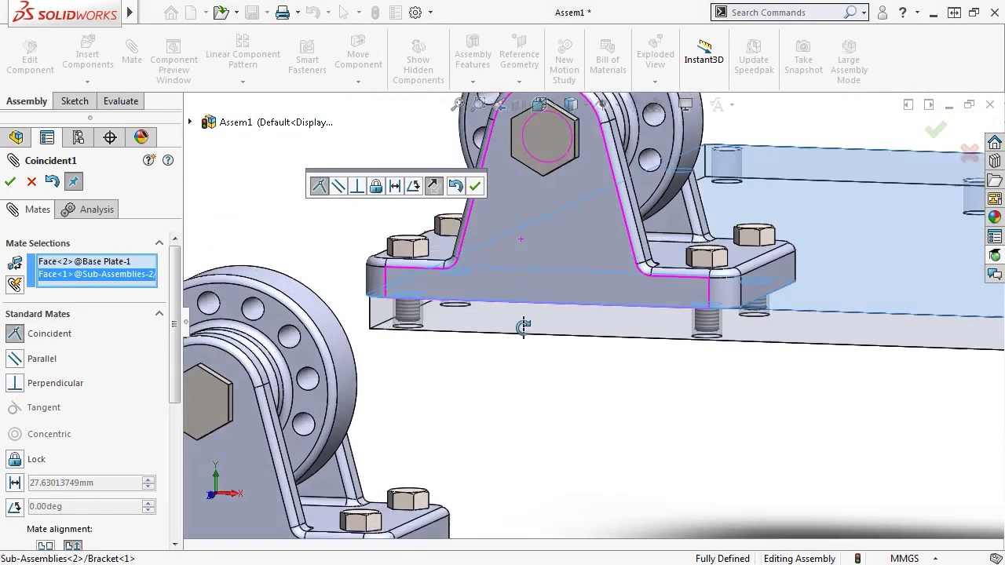
scroll(577, 273, up, 5)
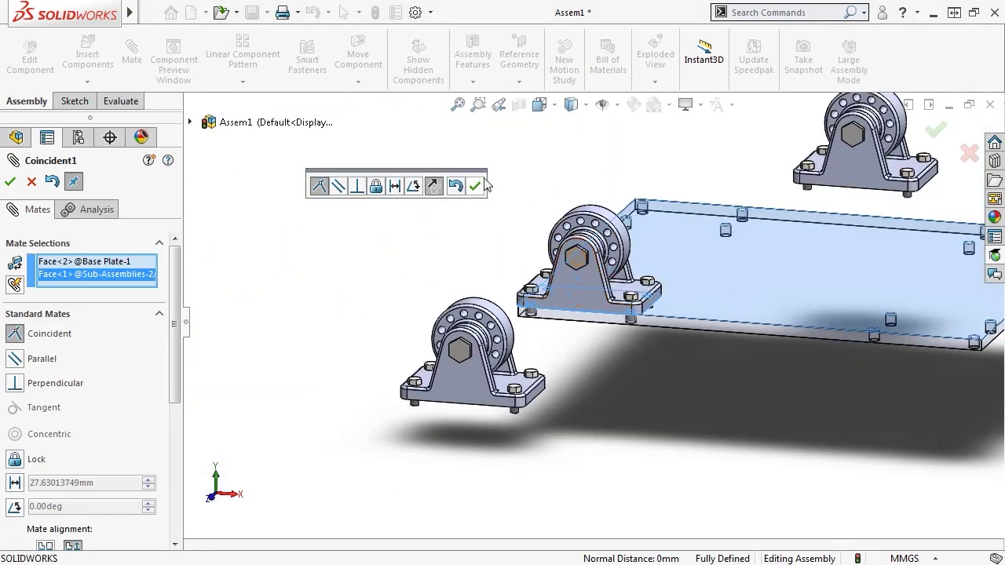
click(475, 186)
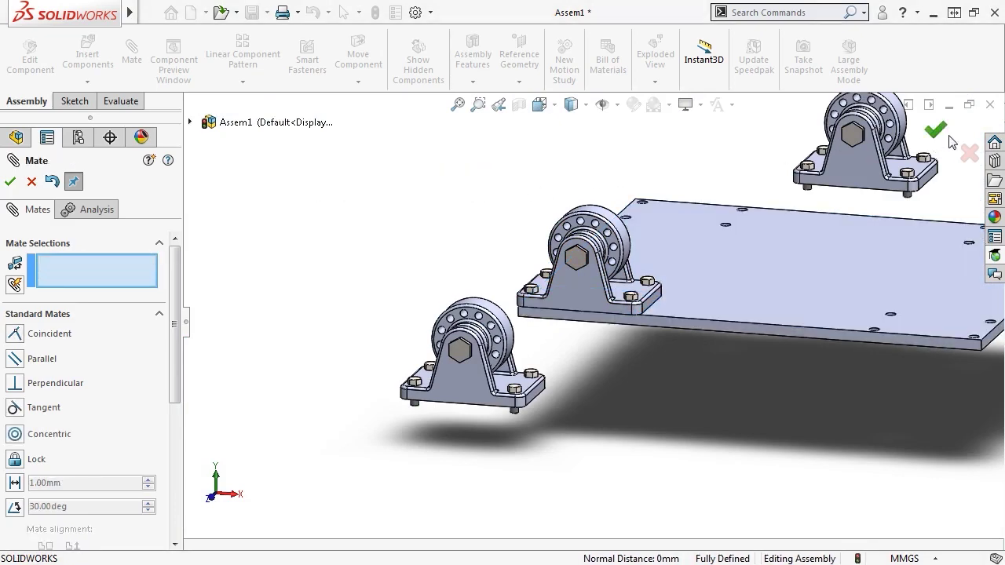